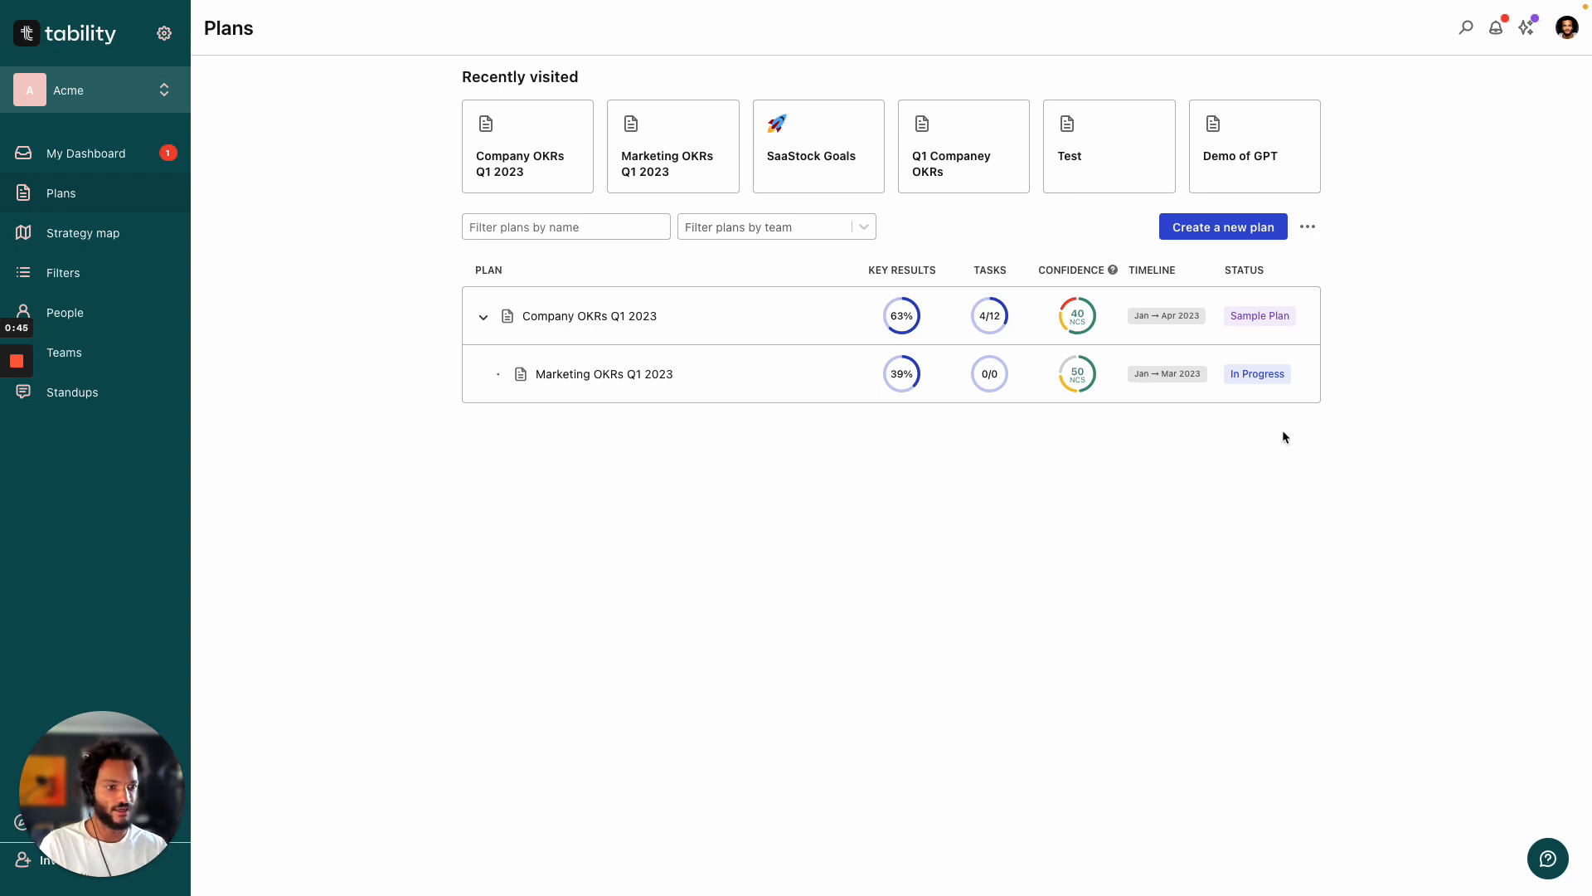
Start a sub-plan under the Company OKRs Q1 2023 plan and name it "Product OKRs 2023 Q1".
{"action": "mouse_move", "coordinate": [1287, 327]}
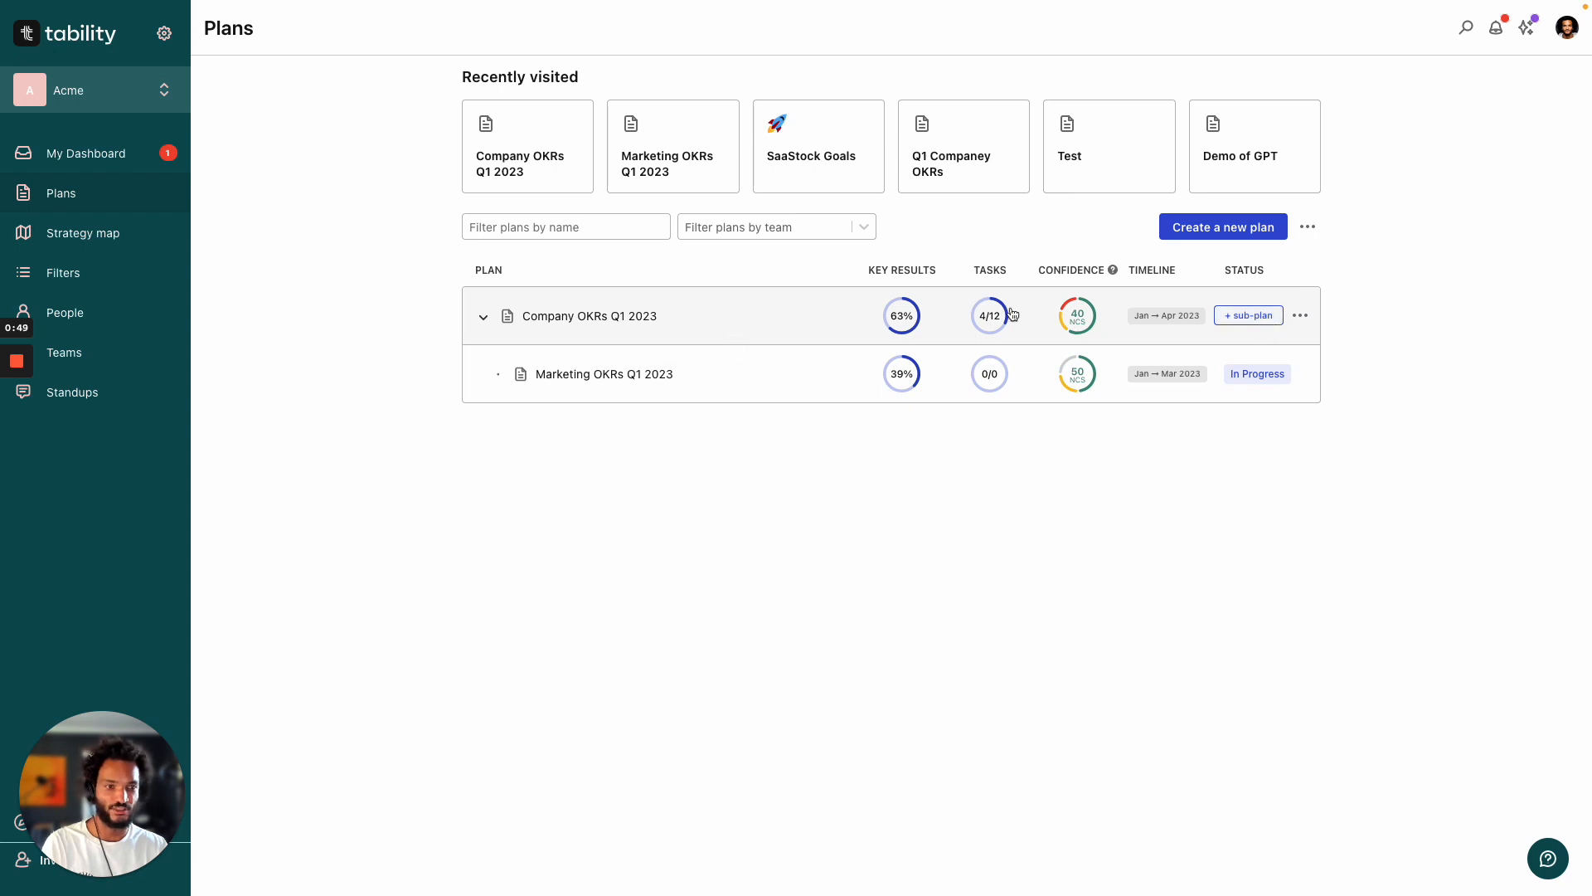
{"action": "left_click", "coordinate": [1250, 319]}
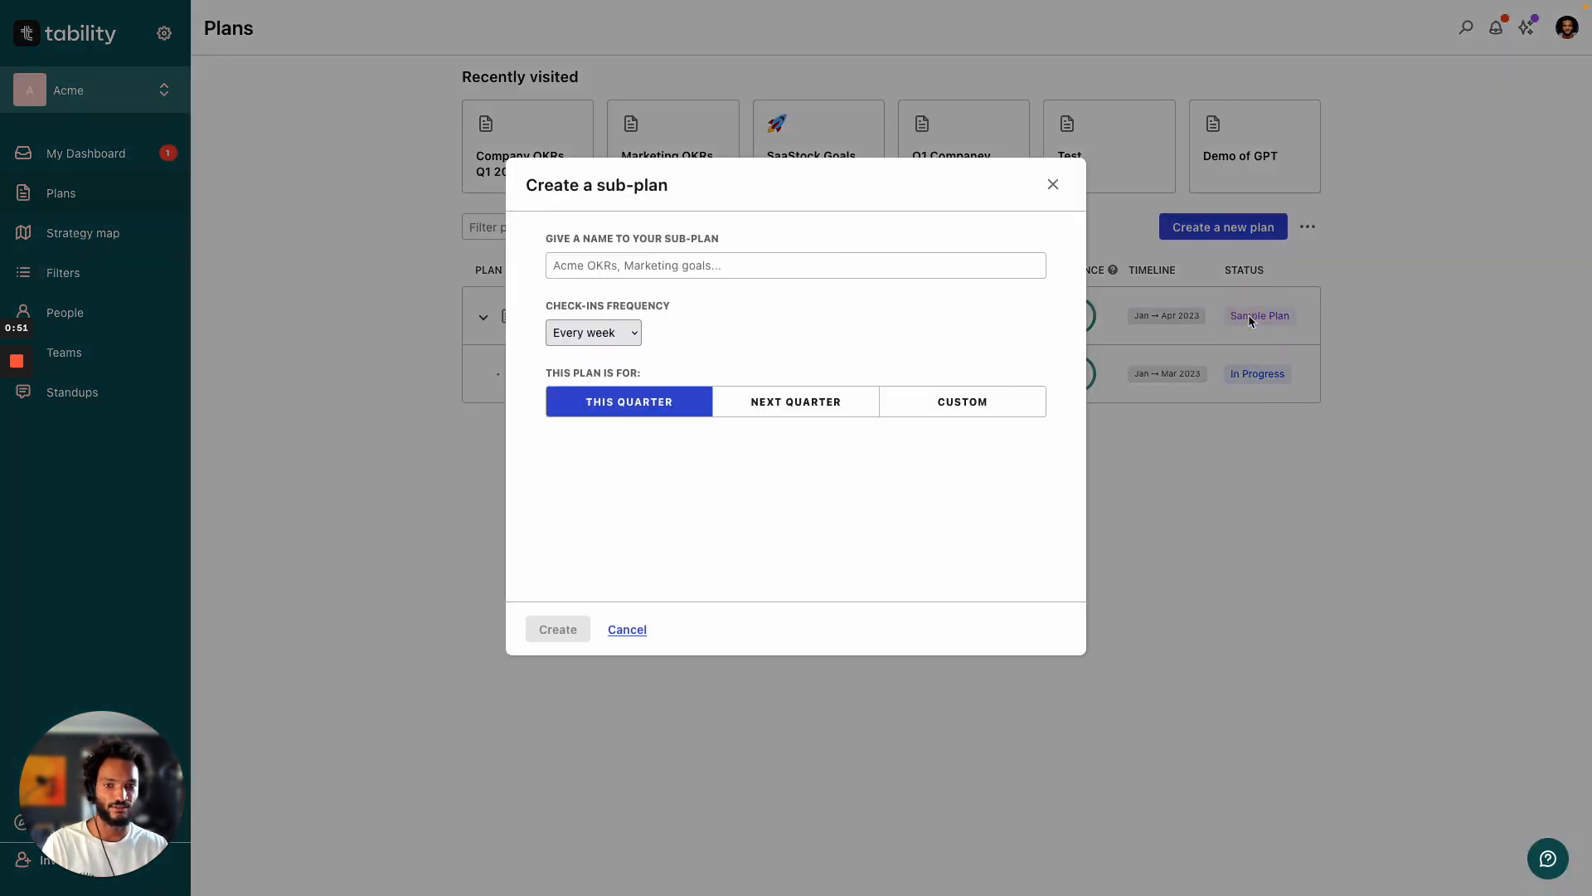
{"action": "left_click", "coordinate": [699, 263]}
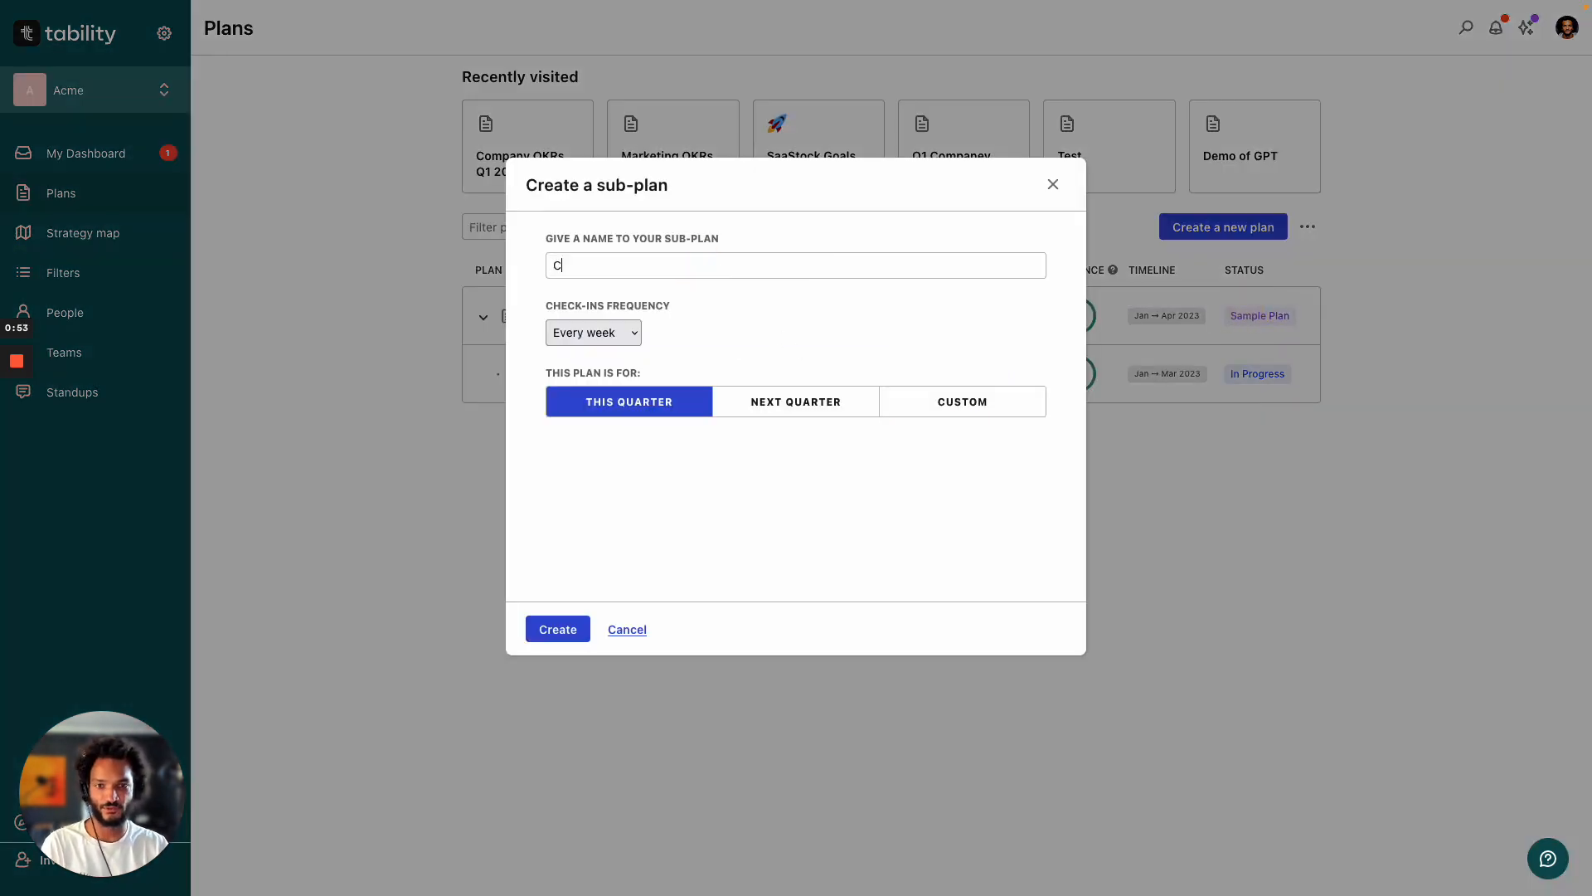
{"action": "type", "text": "Product OKRs"}
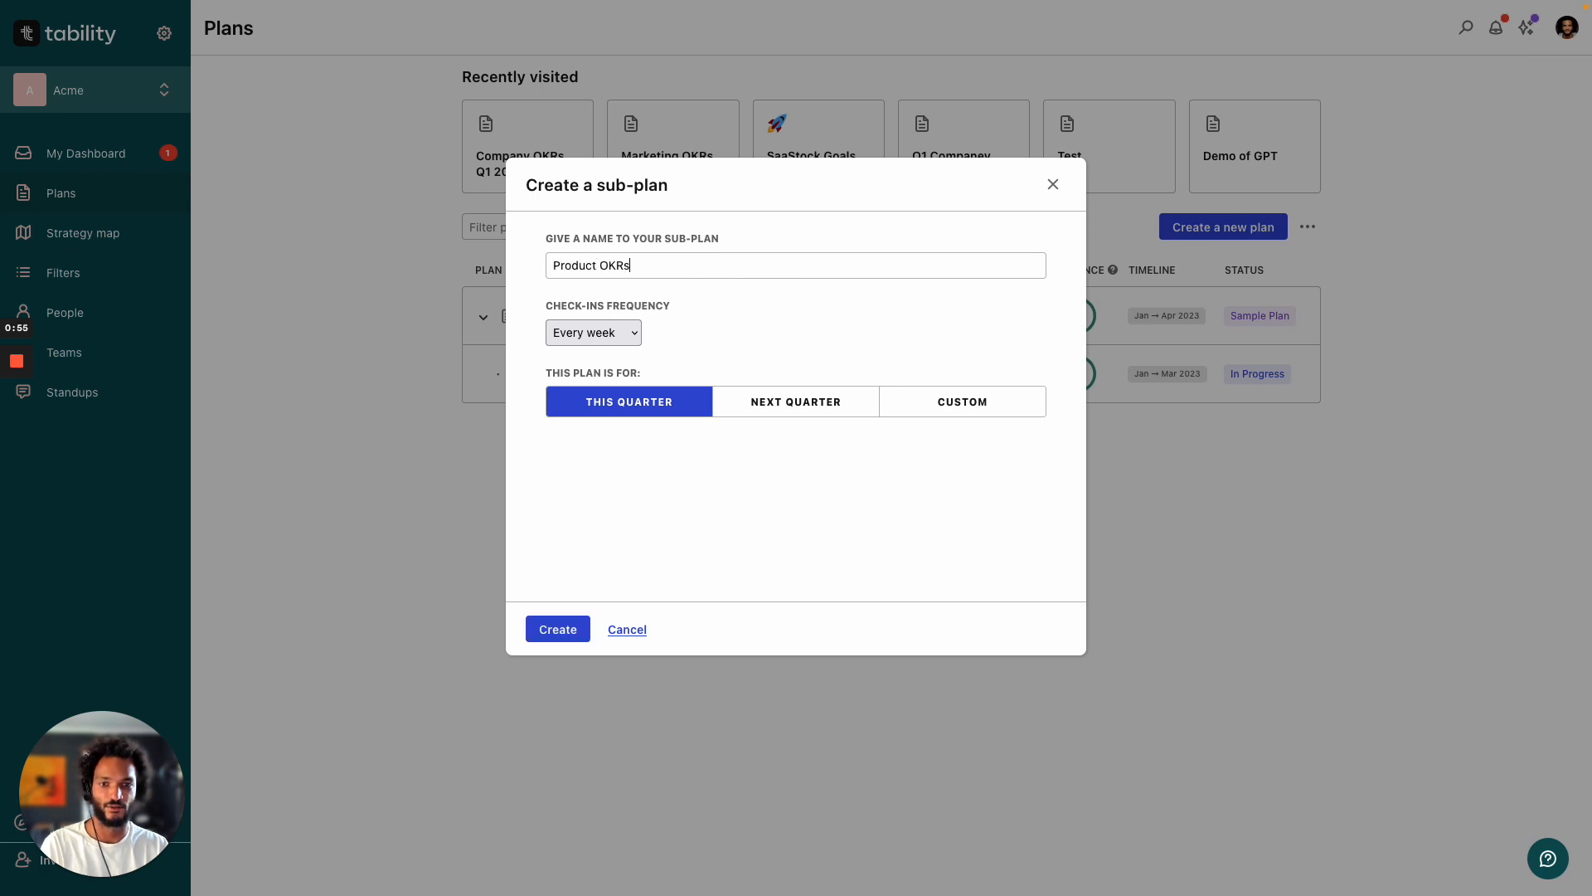
{"action": "type", "text": " 2023 Q1"}
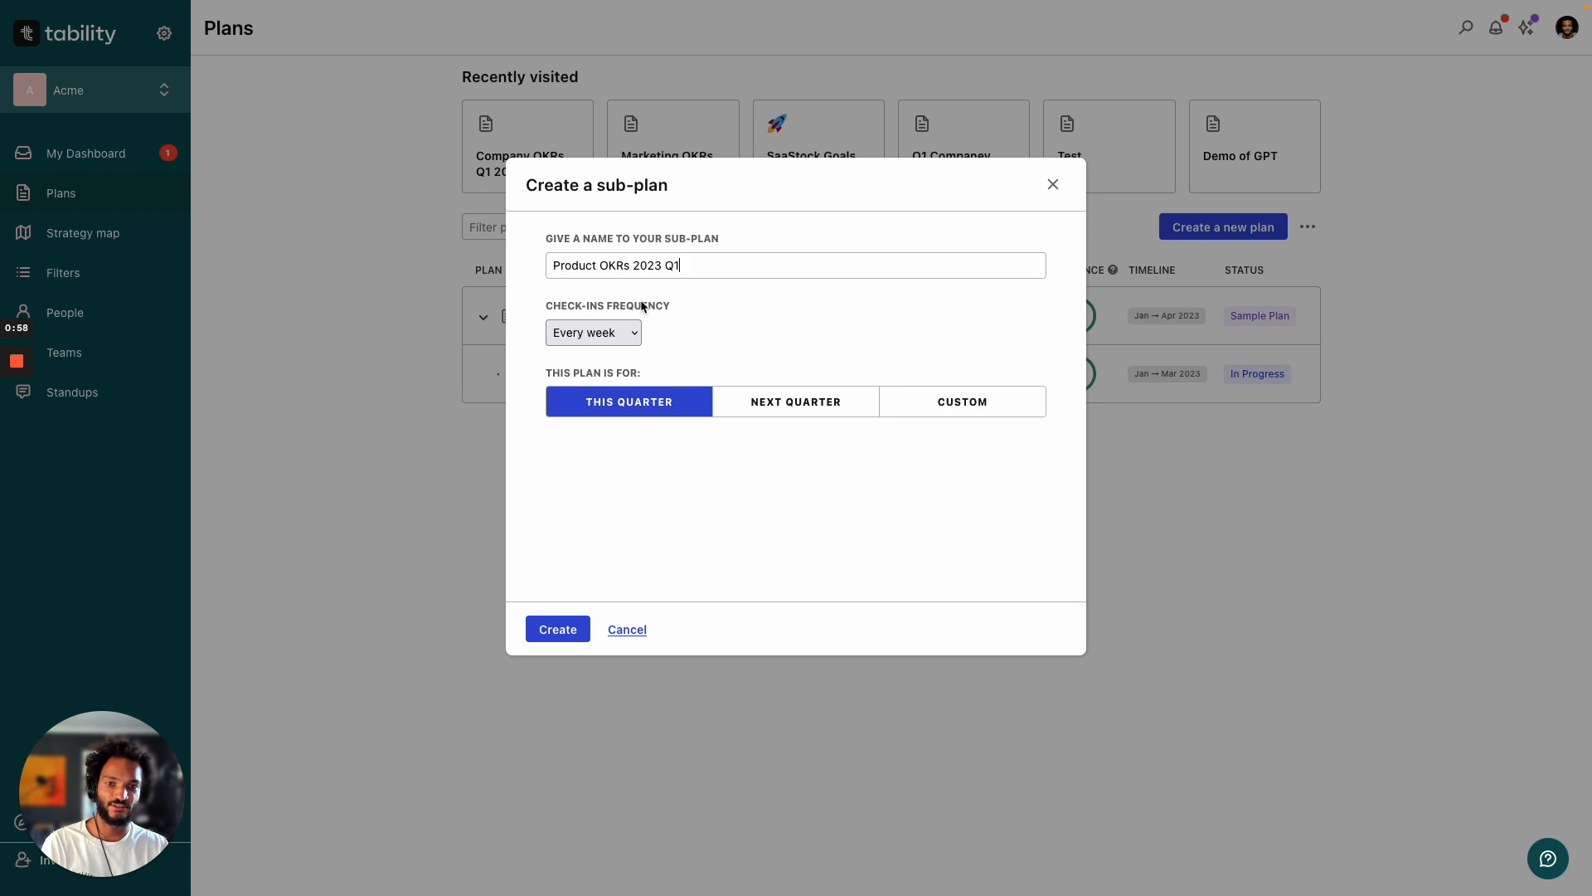
Create the sub-plan with check-ins every week and this quarter as its period.
{"action": "left_click", "coordinate": [584, 335]}
{"action": "left_click", "coordinate": [828, 325]}
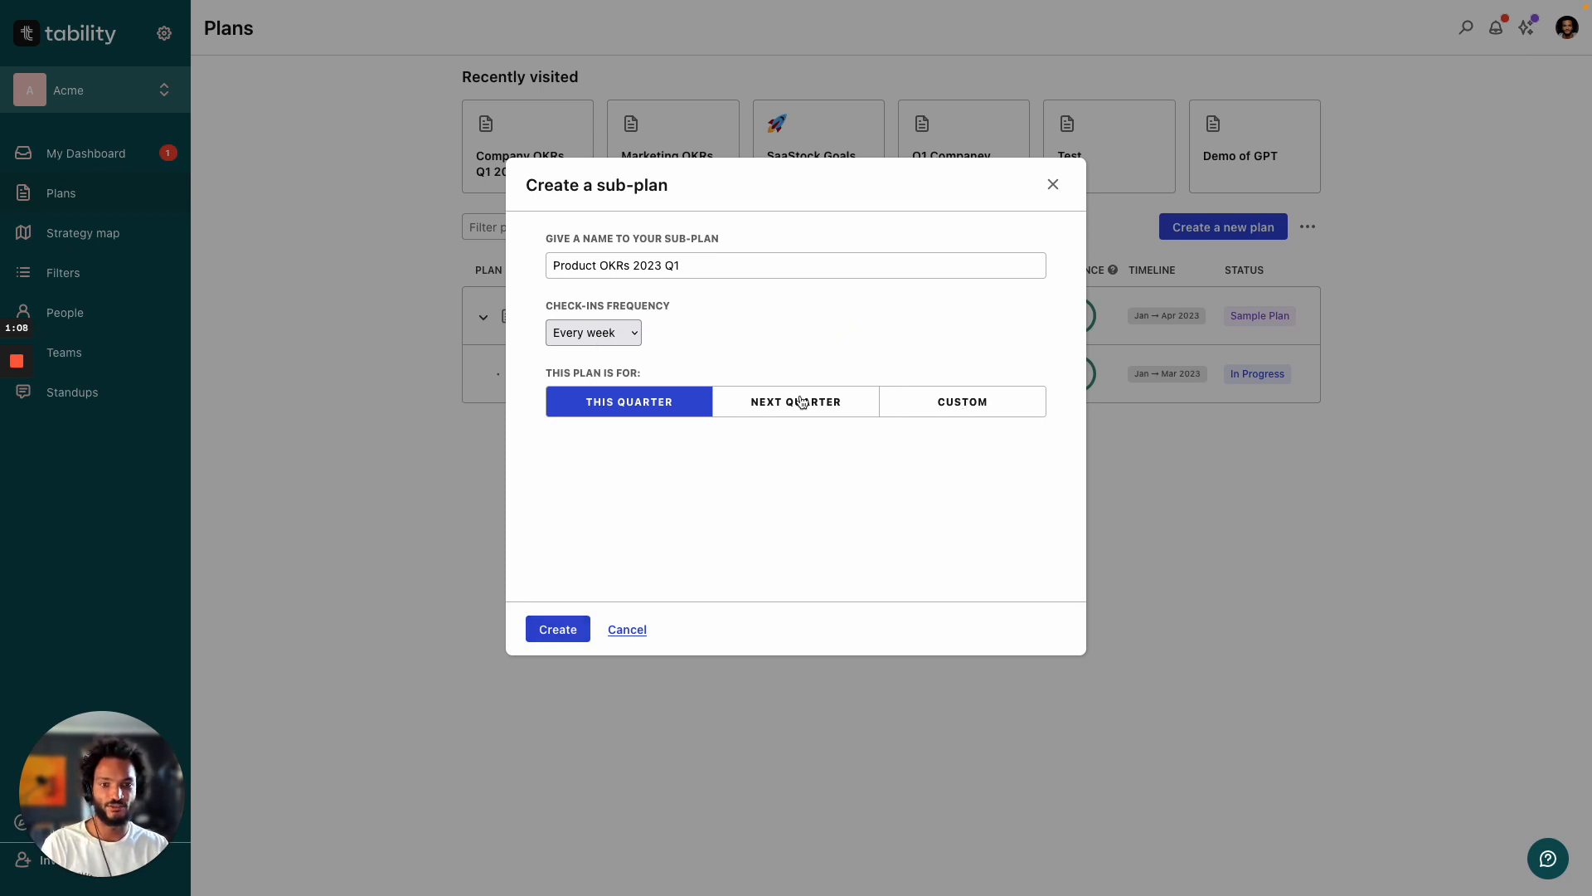
{"action": "left_click", "coordinate": [958, 395]}
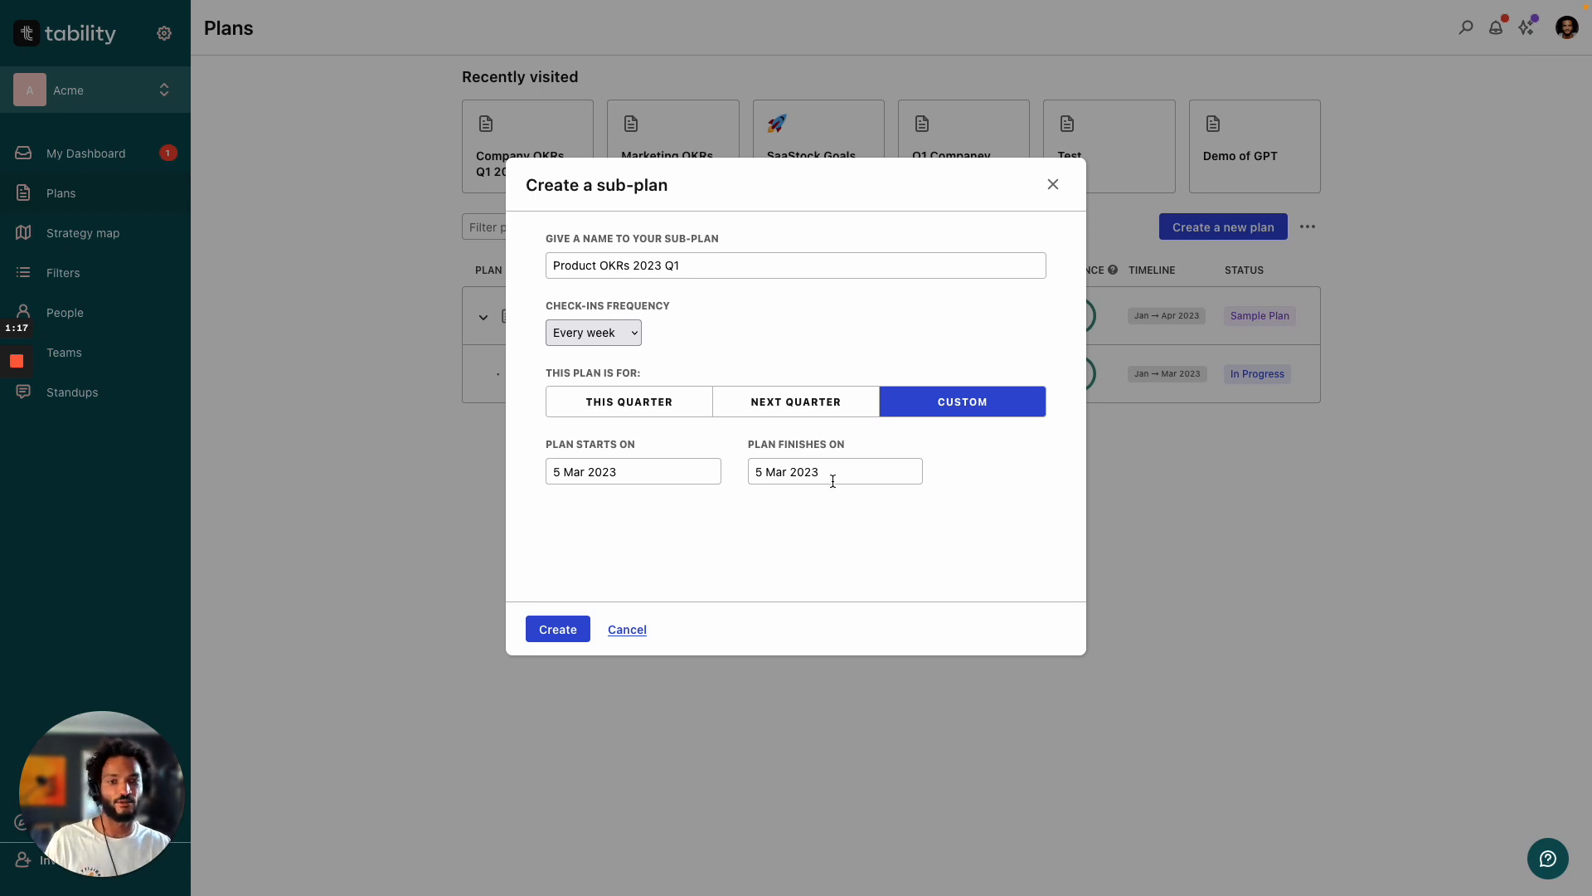
{"action": "left_click", "coordinate": [648, 406]}
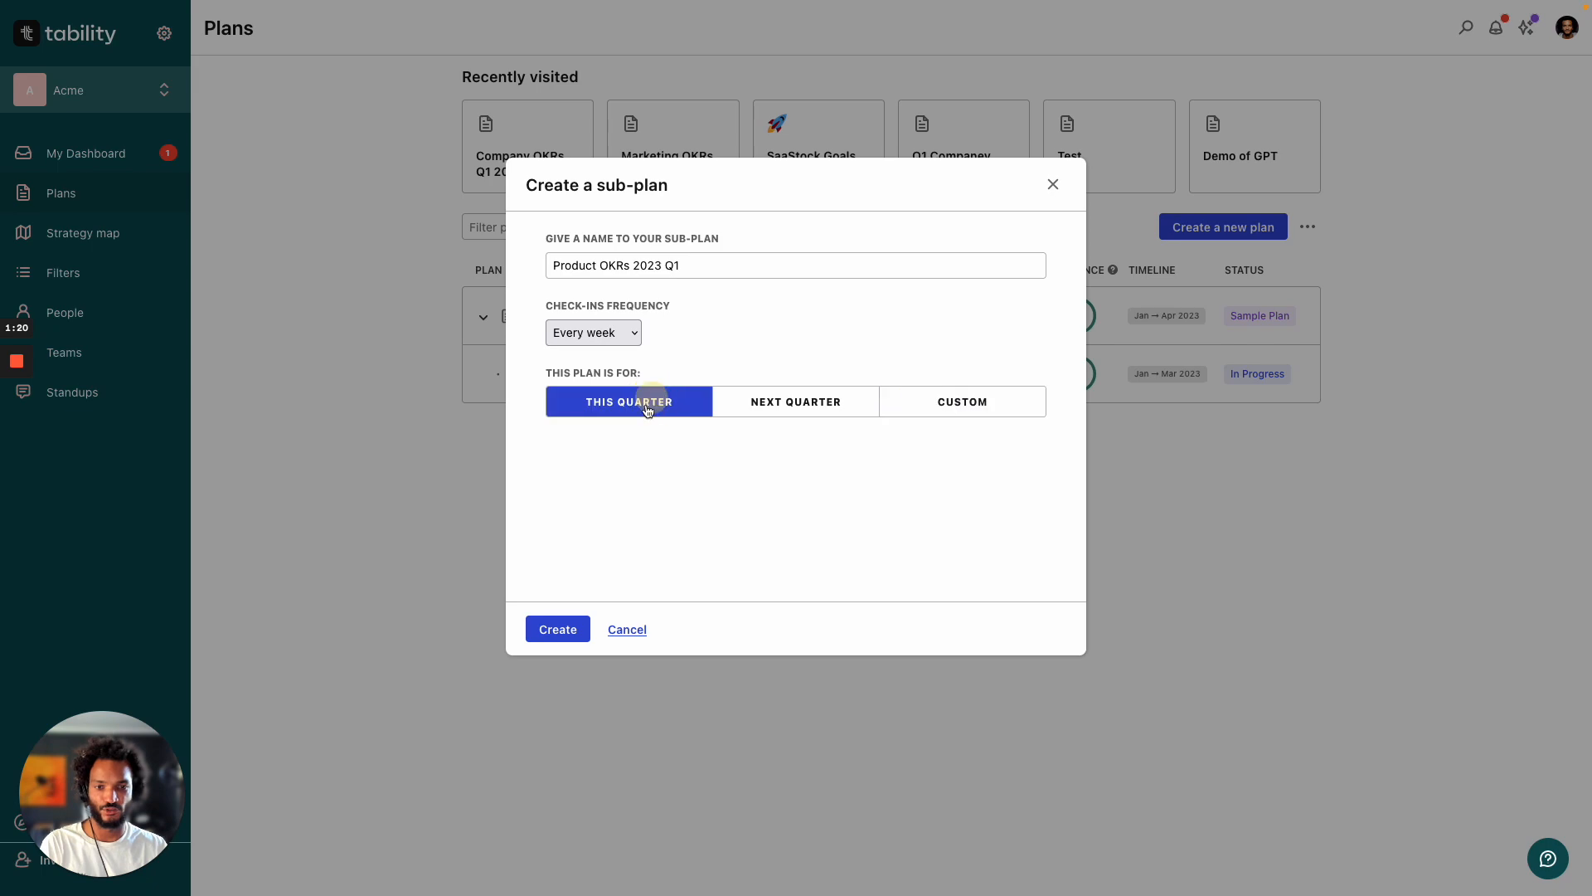
{"action": "left_click", "coordinate": [567, 628]}
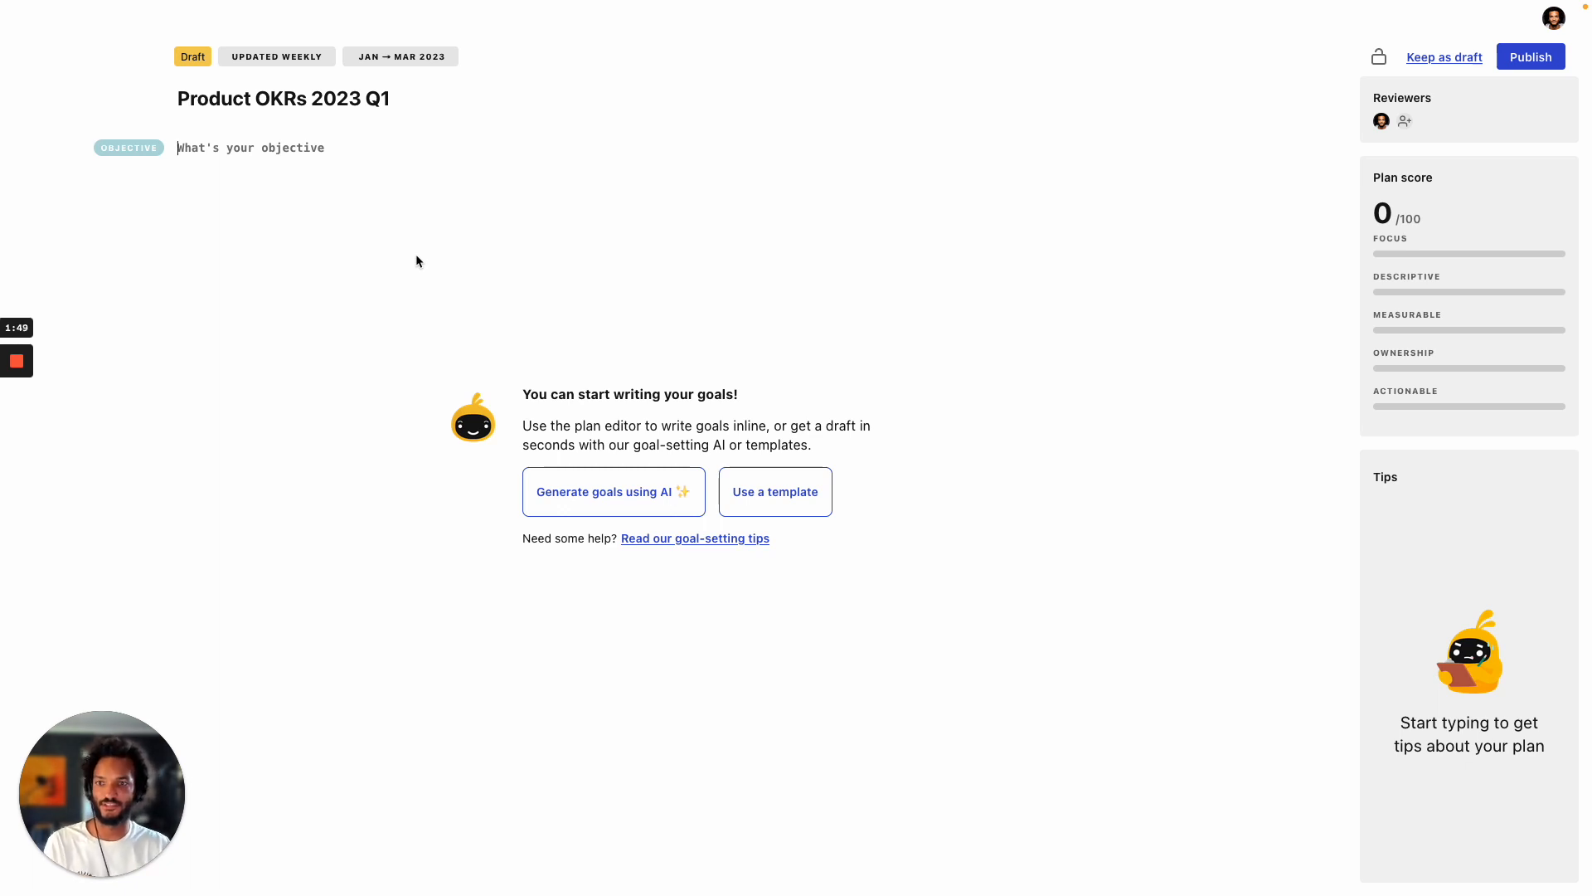
Add the objective "Delight our users" to the draft plan.
{"action": "type", "text": "De"}
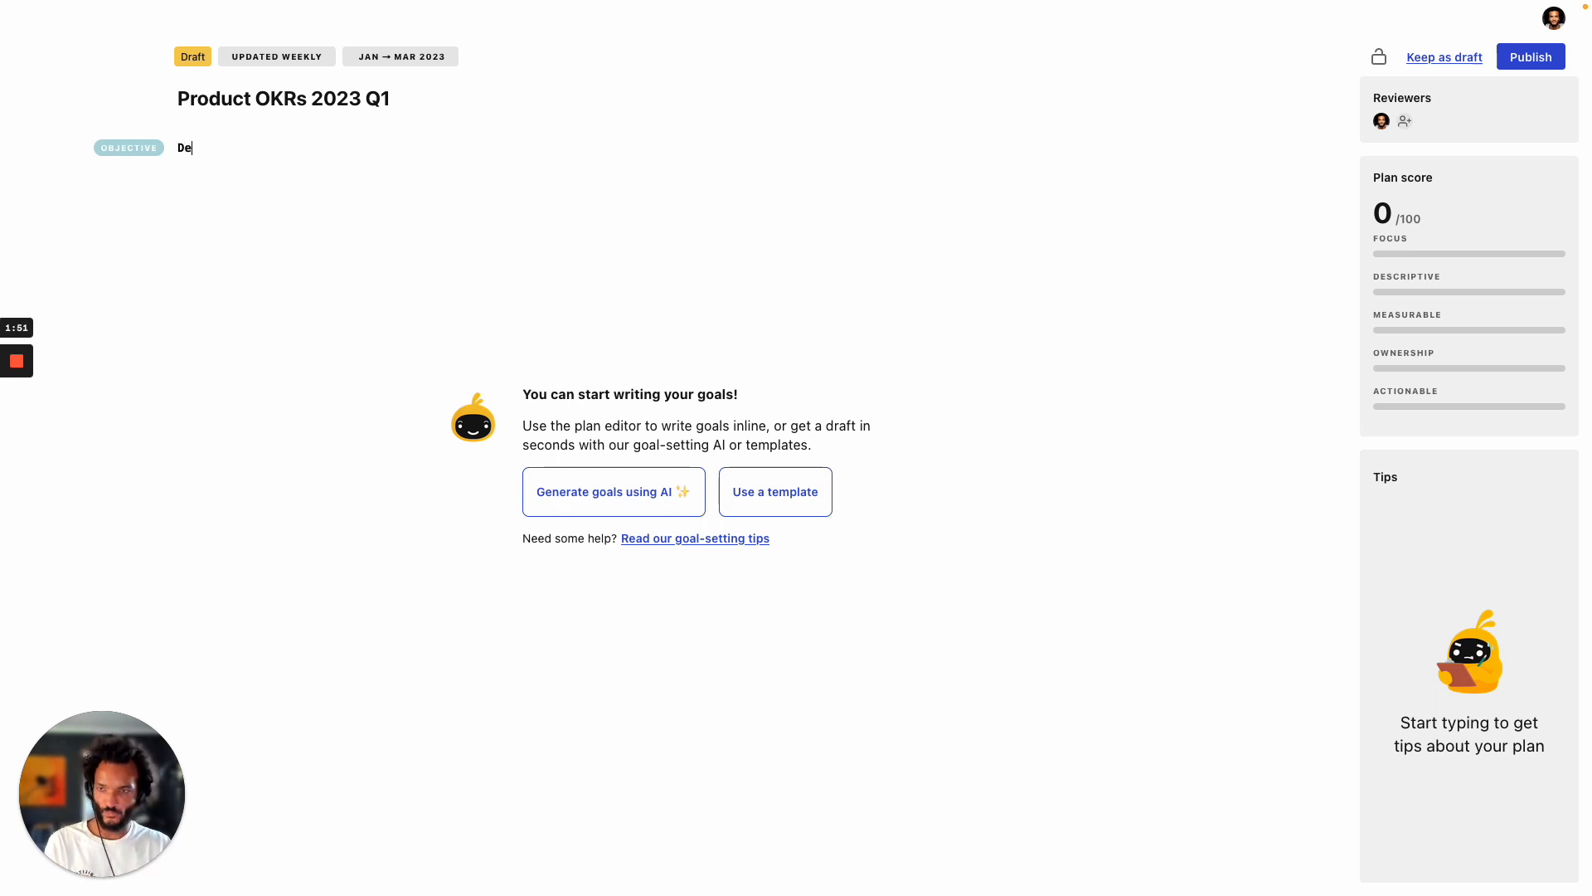
{"action": "type", "text": "light our c"}
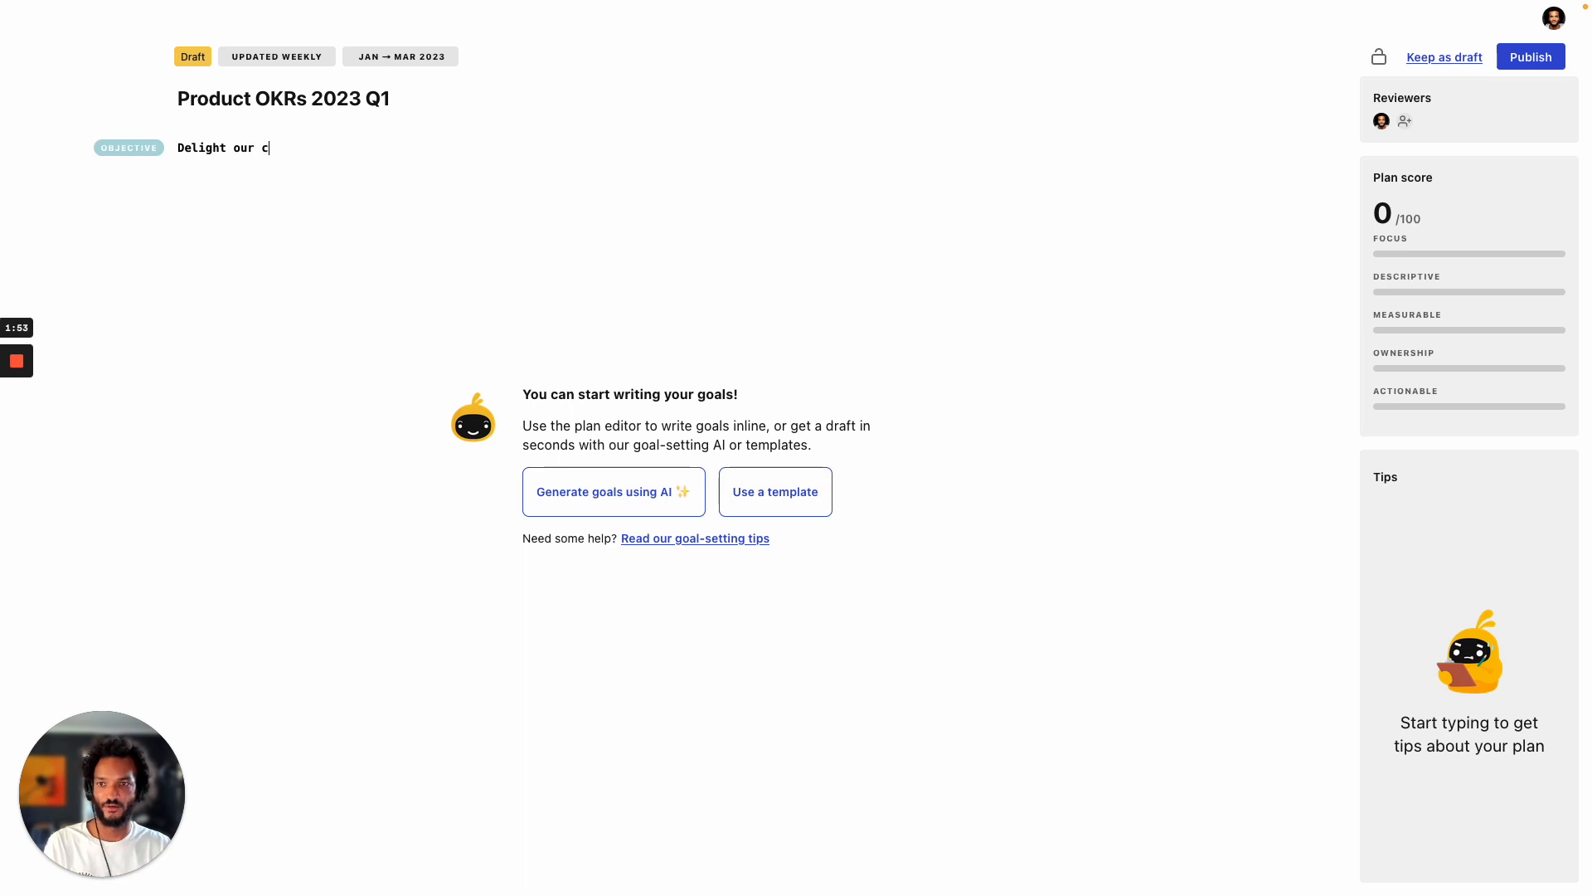
{"action": "key", "text": "BackSpace"}
{"action": "type", "text": "users"}
{"action": "key", "text": "Return"}
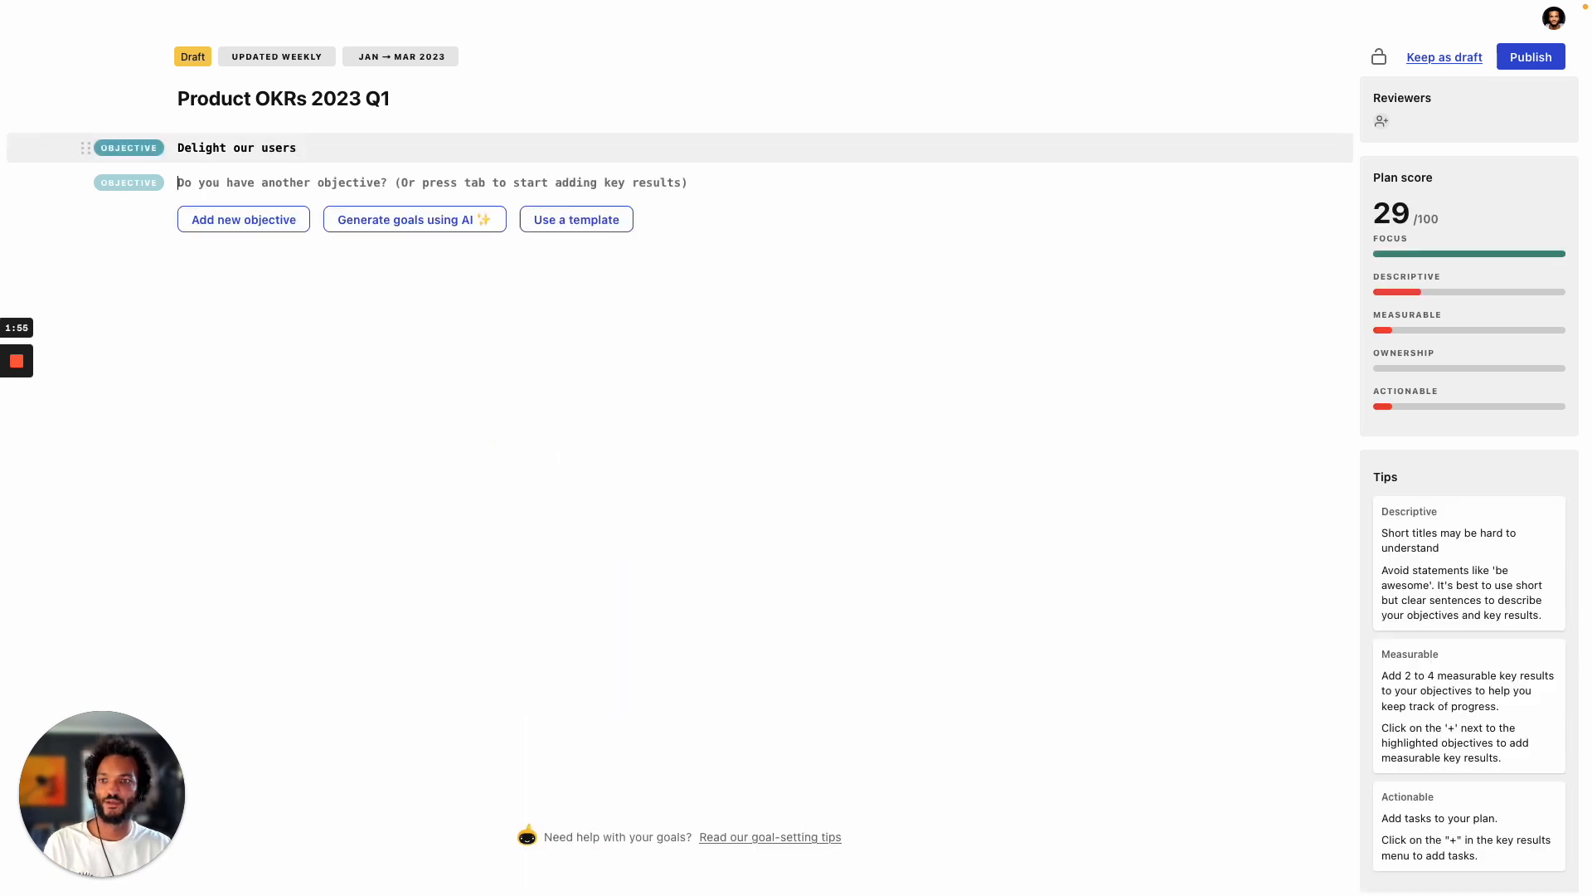
Add the key result "Increase NPS from 10 to 30" under the "Delight our users" objective.
{"action": "key", "text": "Tab"}
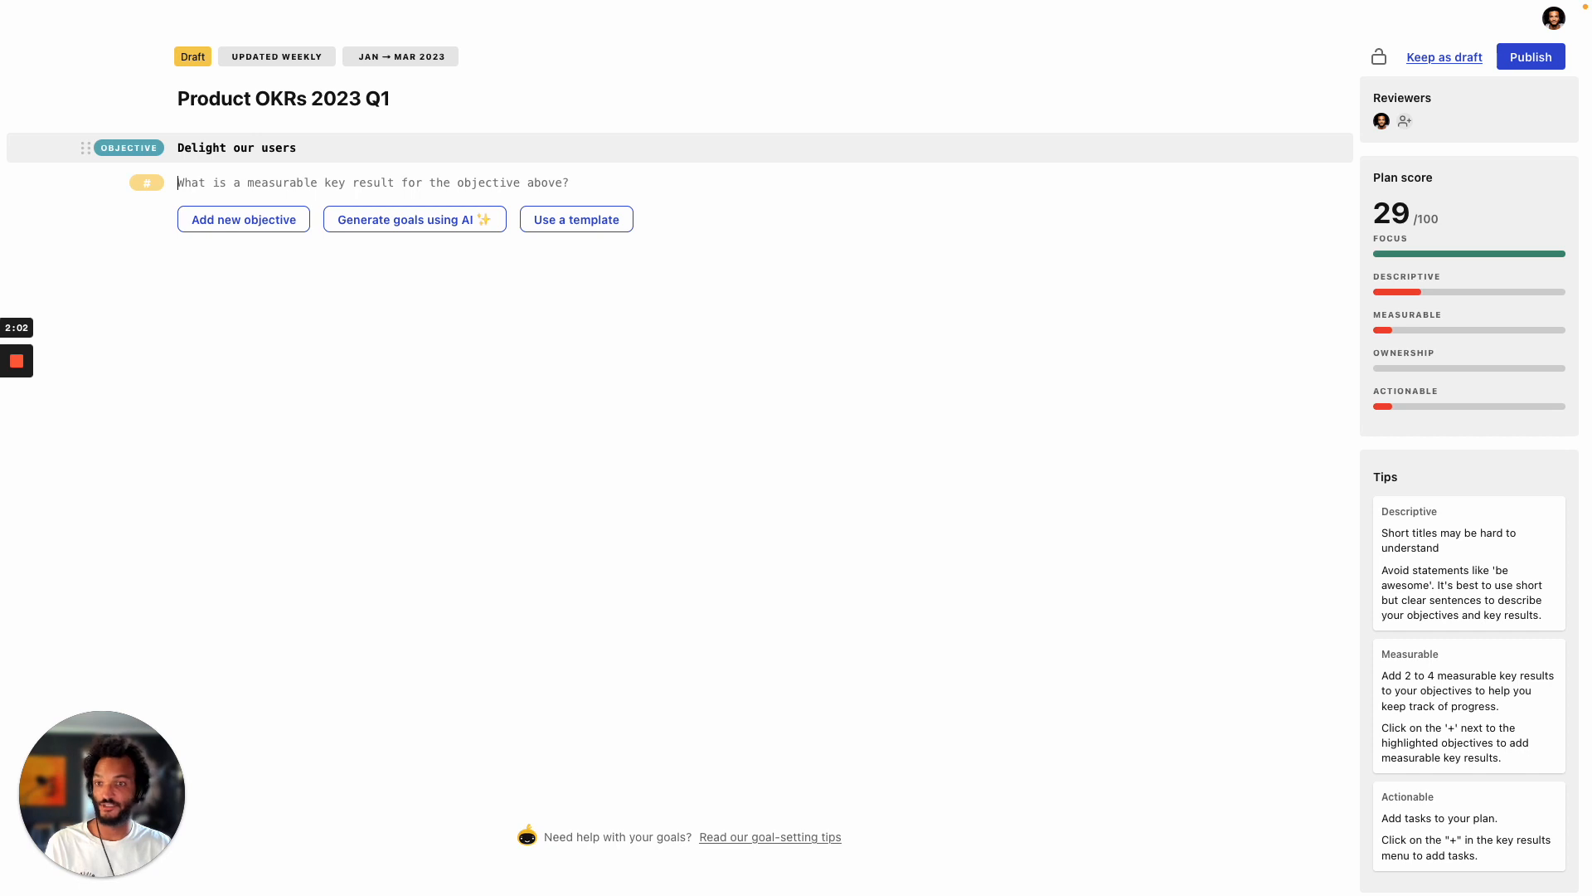
{"action": "type", "text": "Incre"}
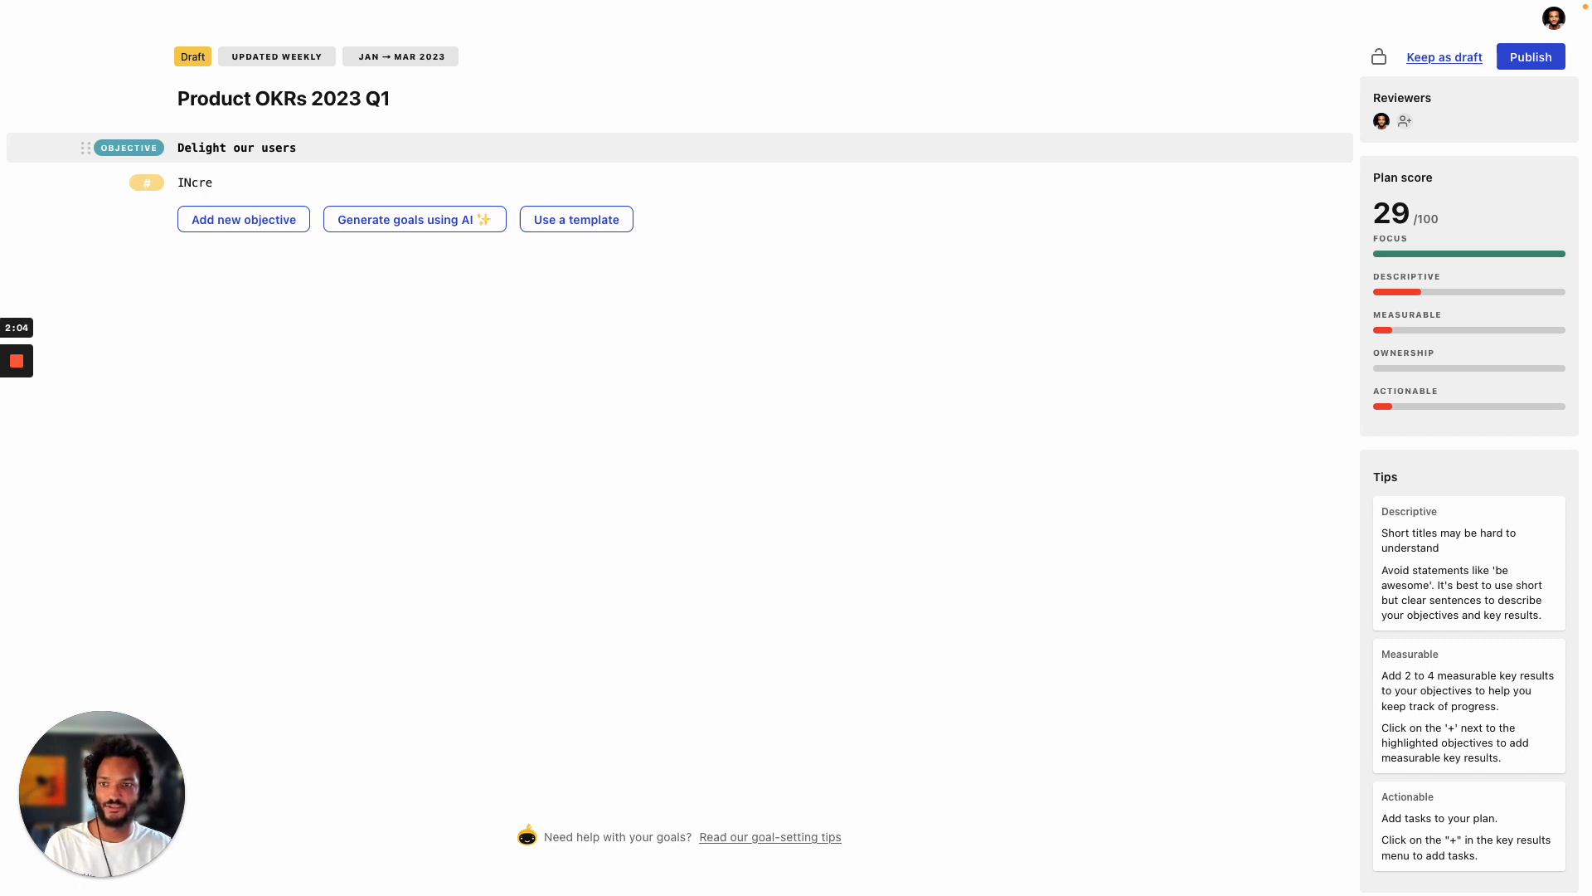
{"action": "key", "text": "BackSpace"}
{"action": "key", "text": "BackSpace"}
{"action": "key", "text": "BackSpace"}
{"action": "key", "text": "BackSpace"}
{"action": "type", "text": "ncrease NPS "}
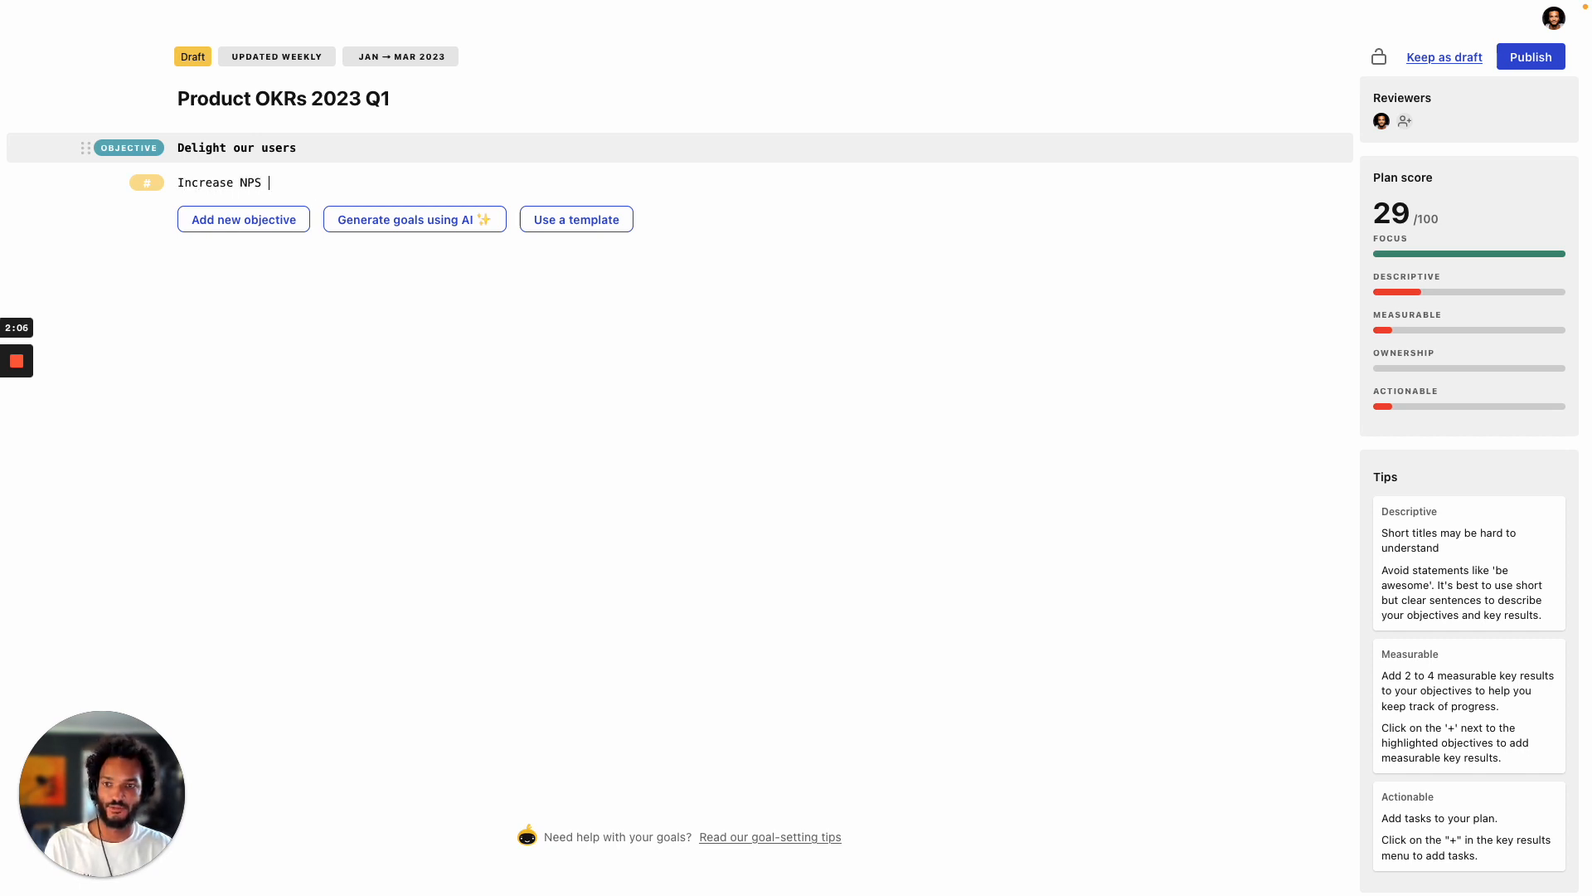
{"action": "type", "text": "from 10 to 30"}
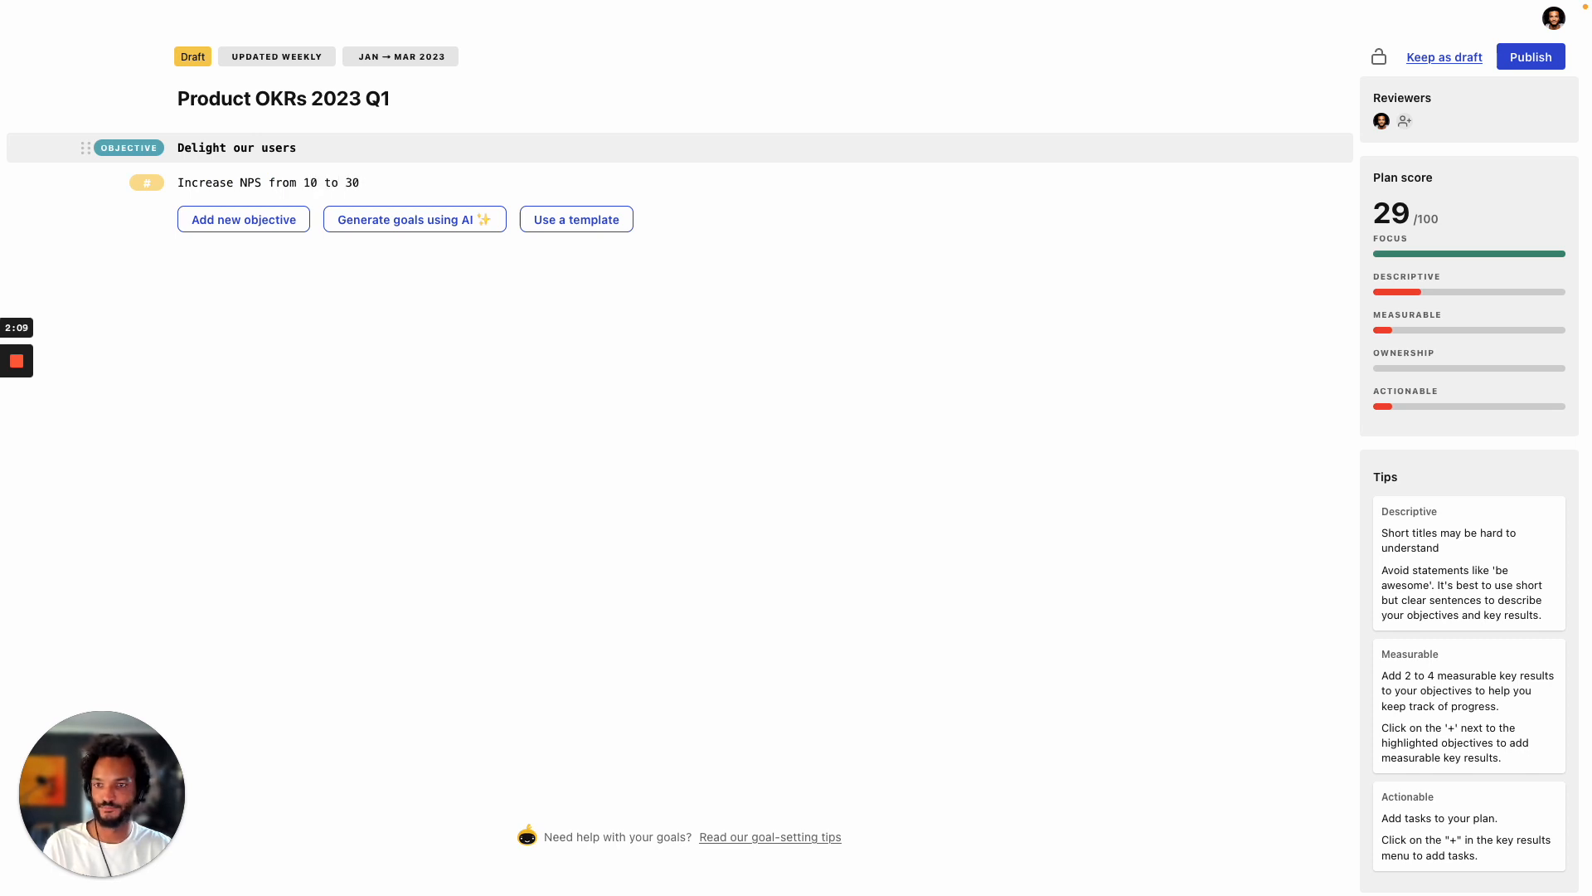
{"action": "key", "text": "Return"}
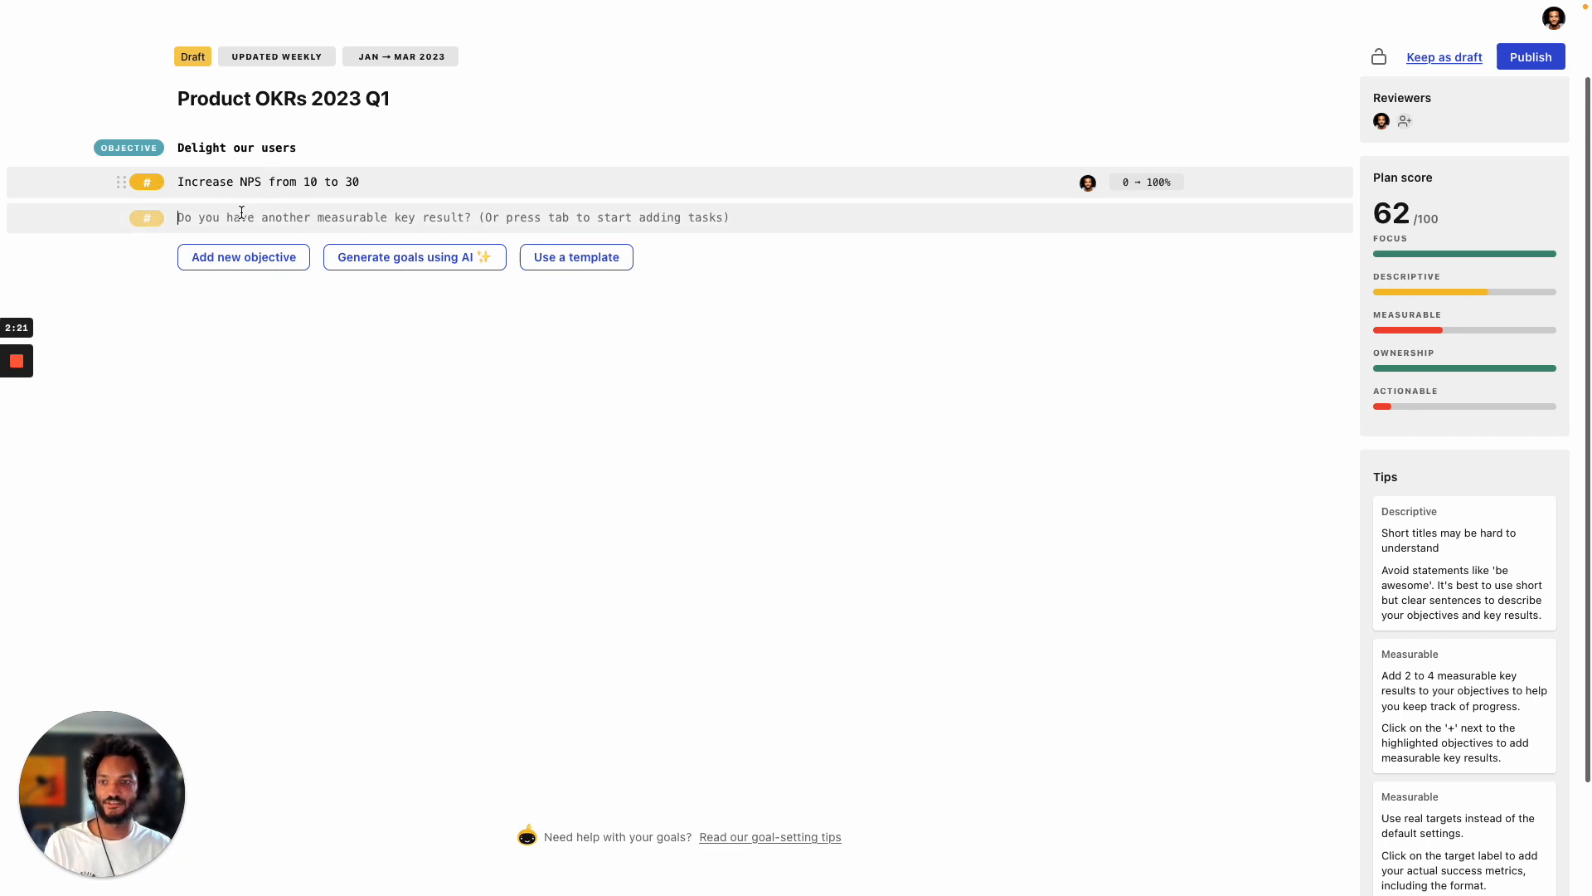
Add the task "Implement the top 5 voted features" under the NPS key result.
{"action": "key", "text": "Tab"}
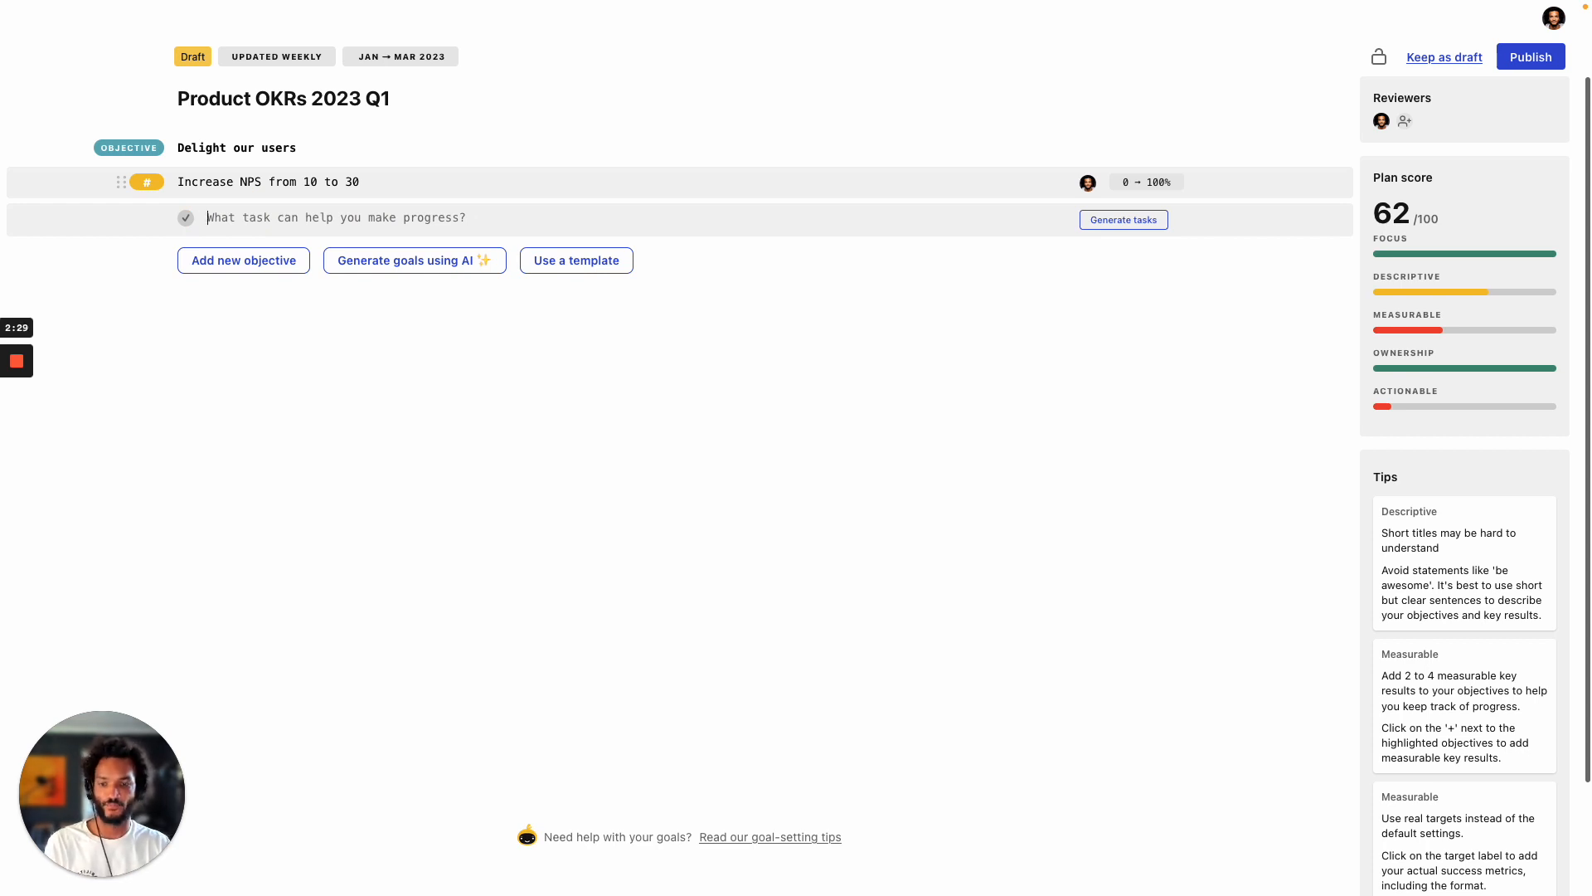
{"action": "type", "text": "Imp"}
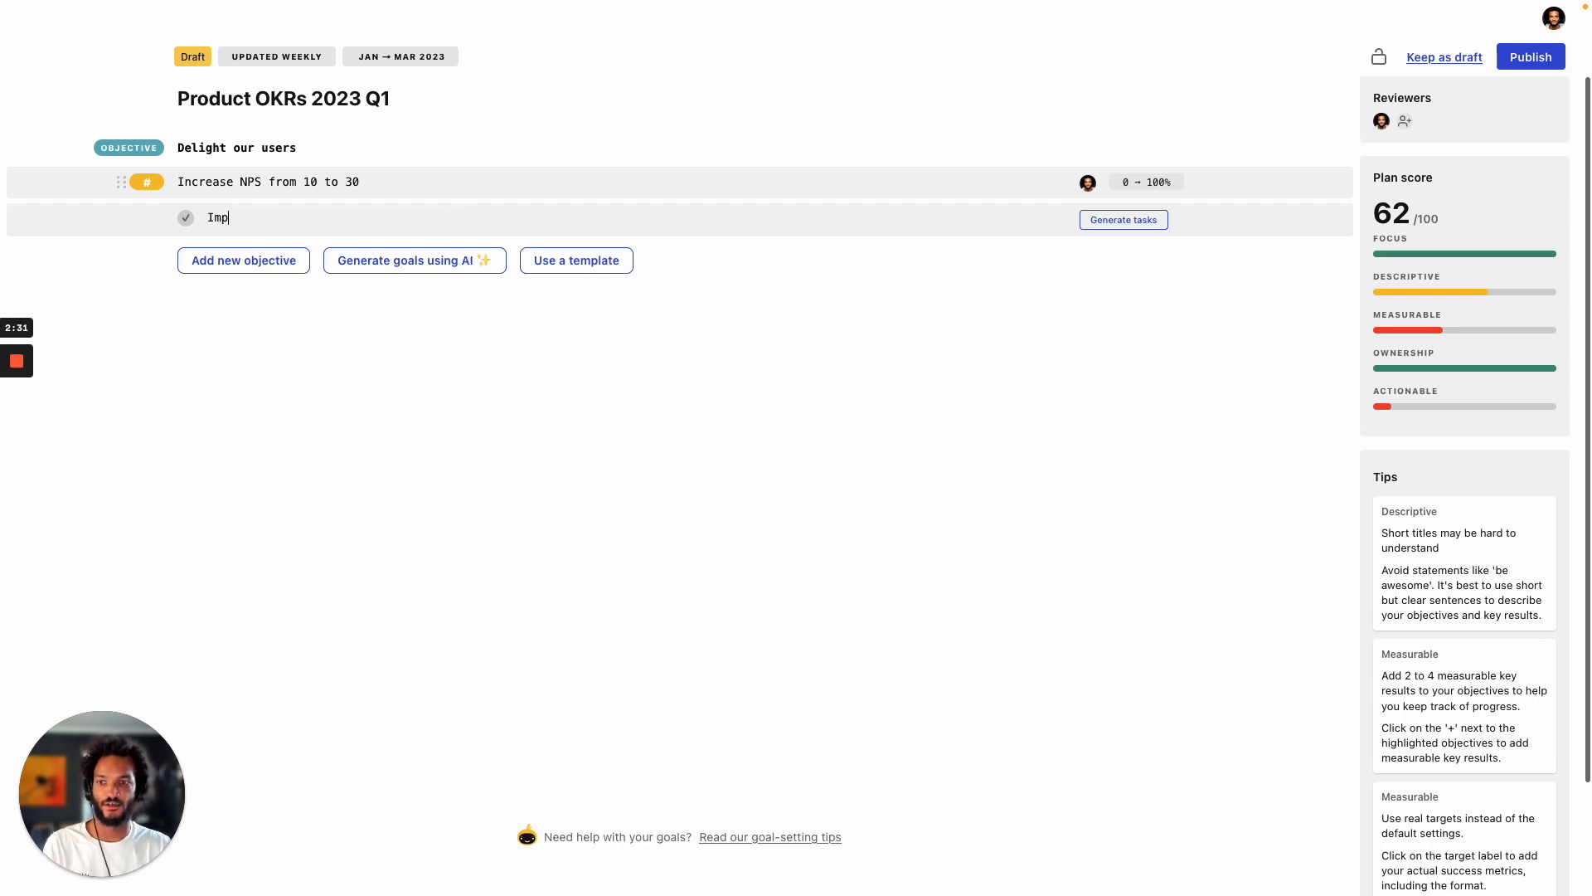
{"action": "type", "text": "lement"}
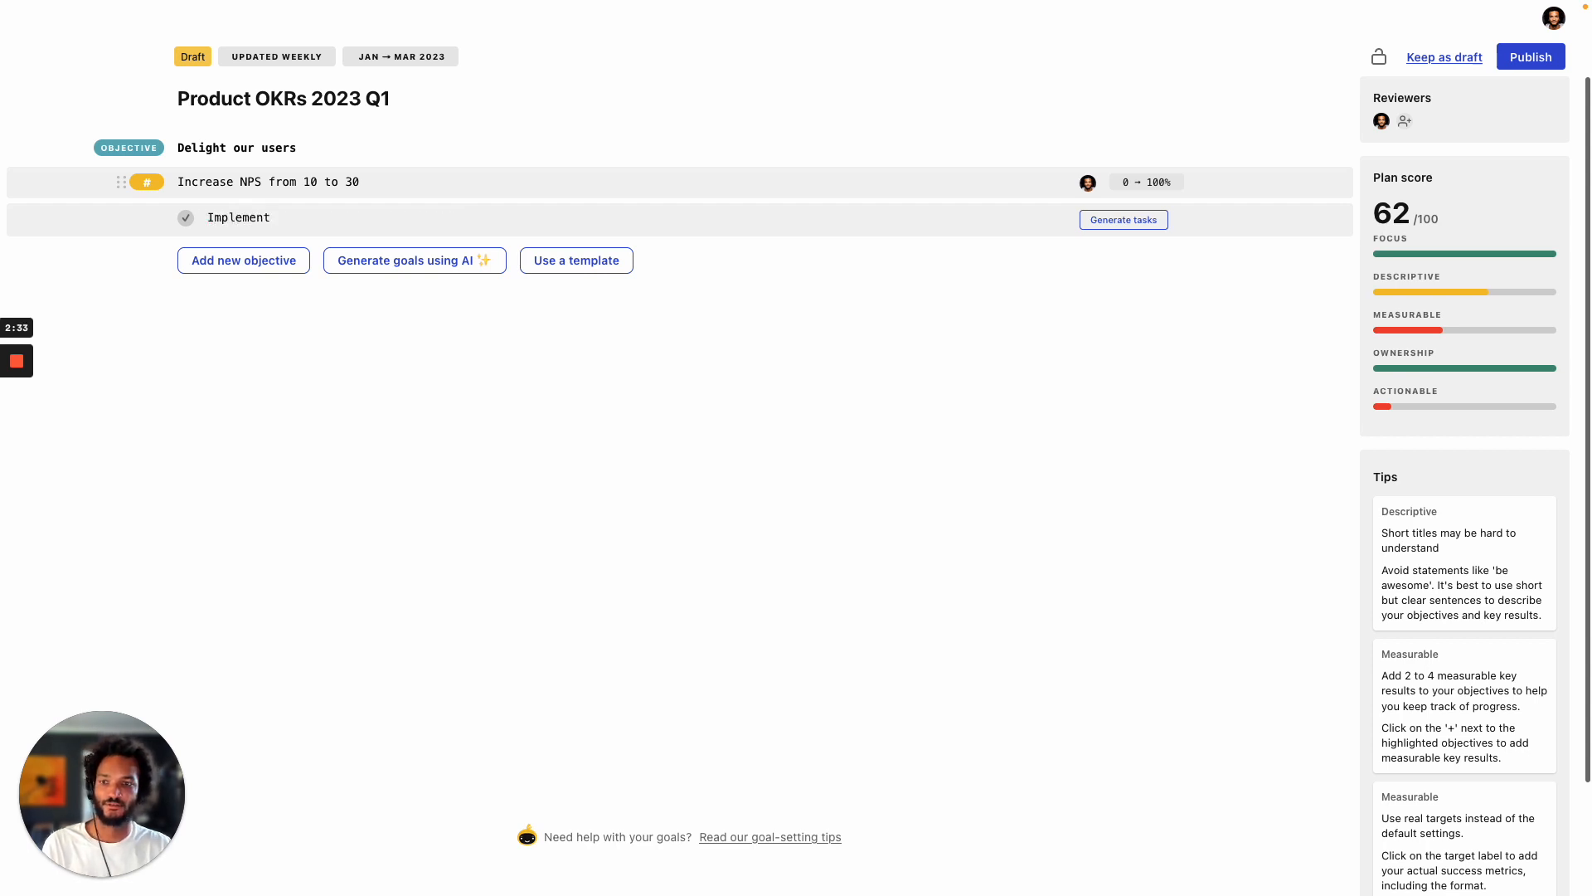
{"action": "type", "text": " the top 5 "}
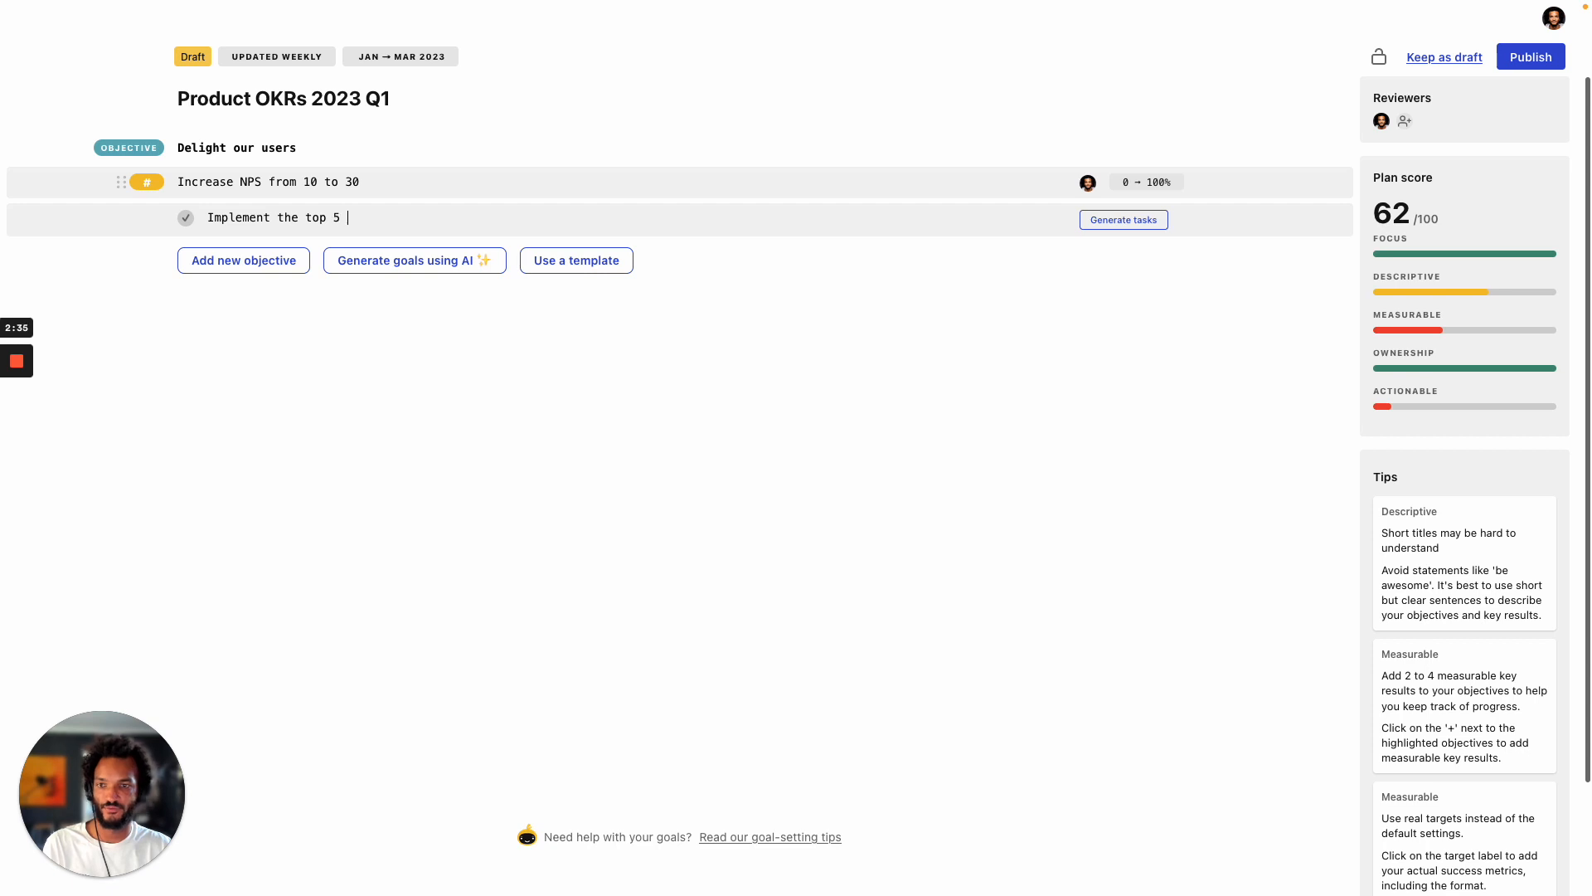
{"action": "type", "text": "voted features"}
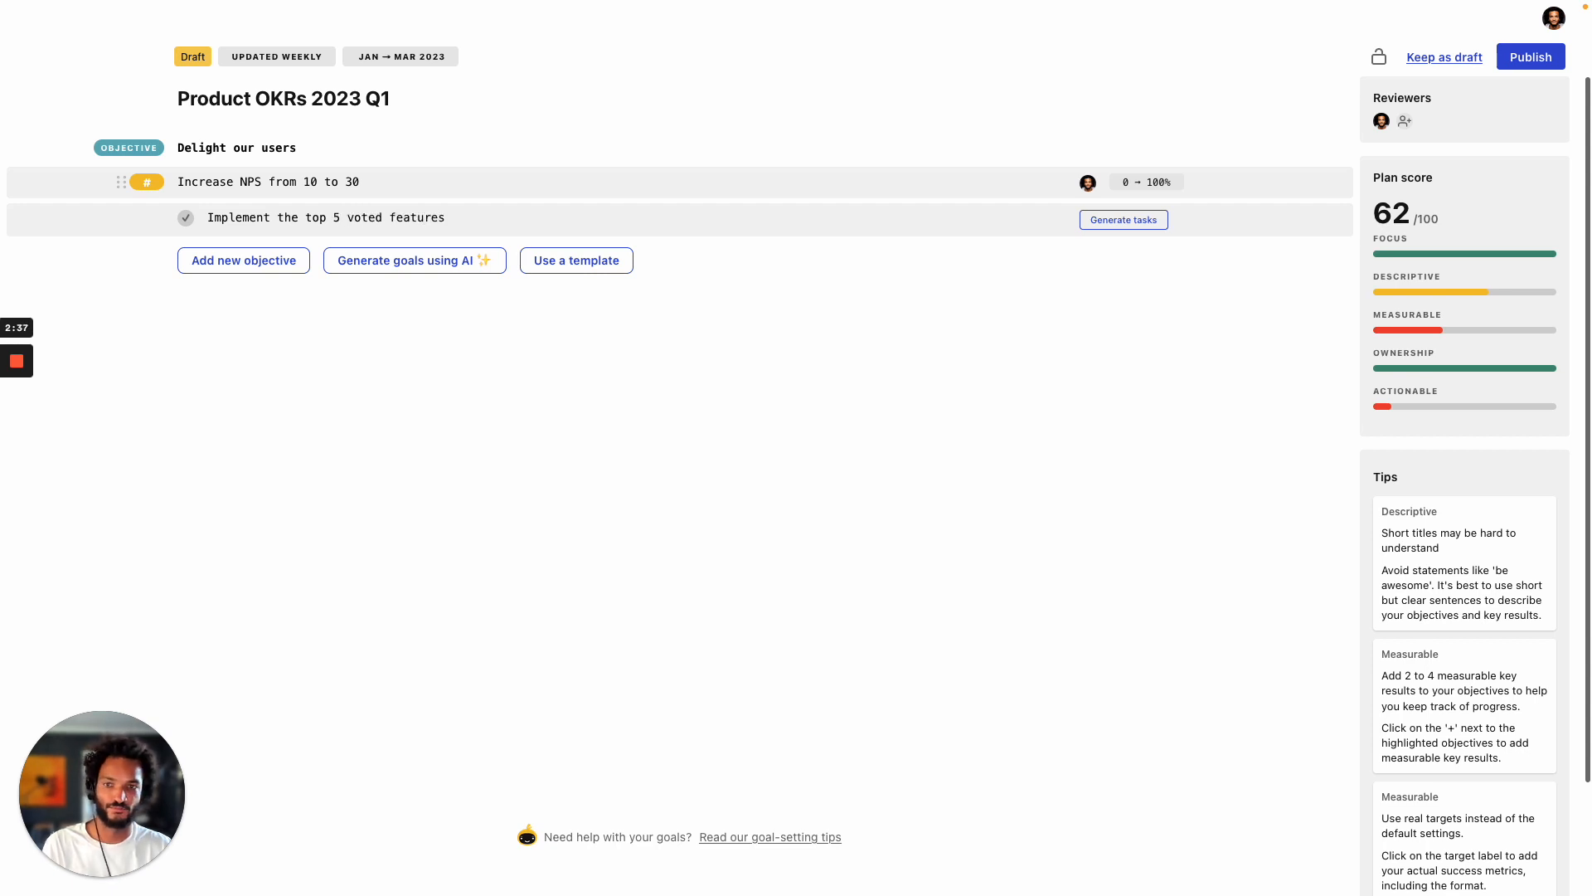
{"action": "key", "text": "Return"}
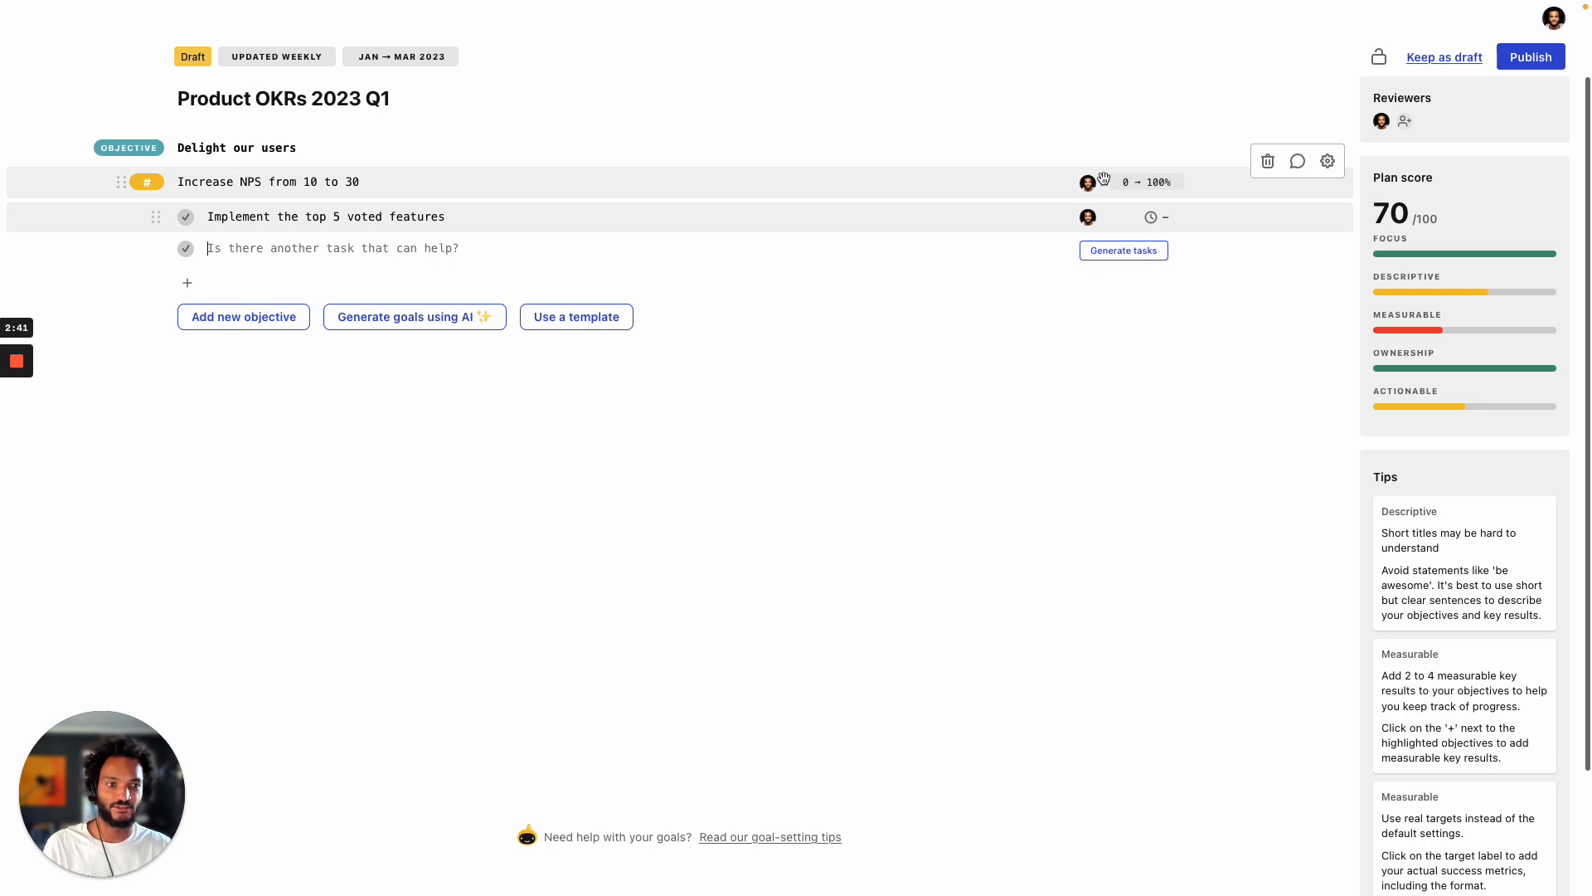
Set the NPS key result's target to NPS 30 and its starting value to 10, and save it.
{"action": "left_click", "coordinate": [1157, 184]}
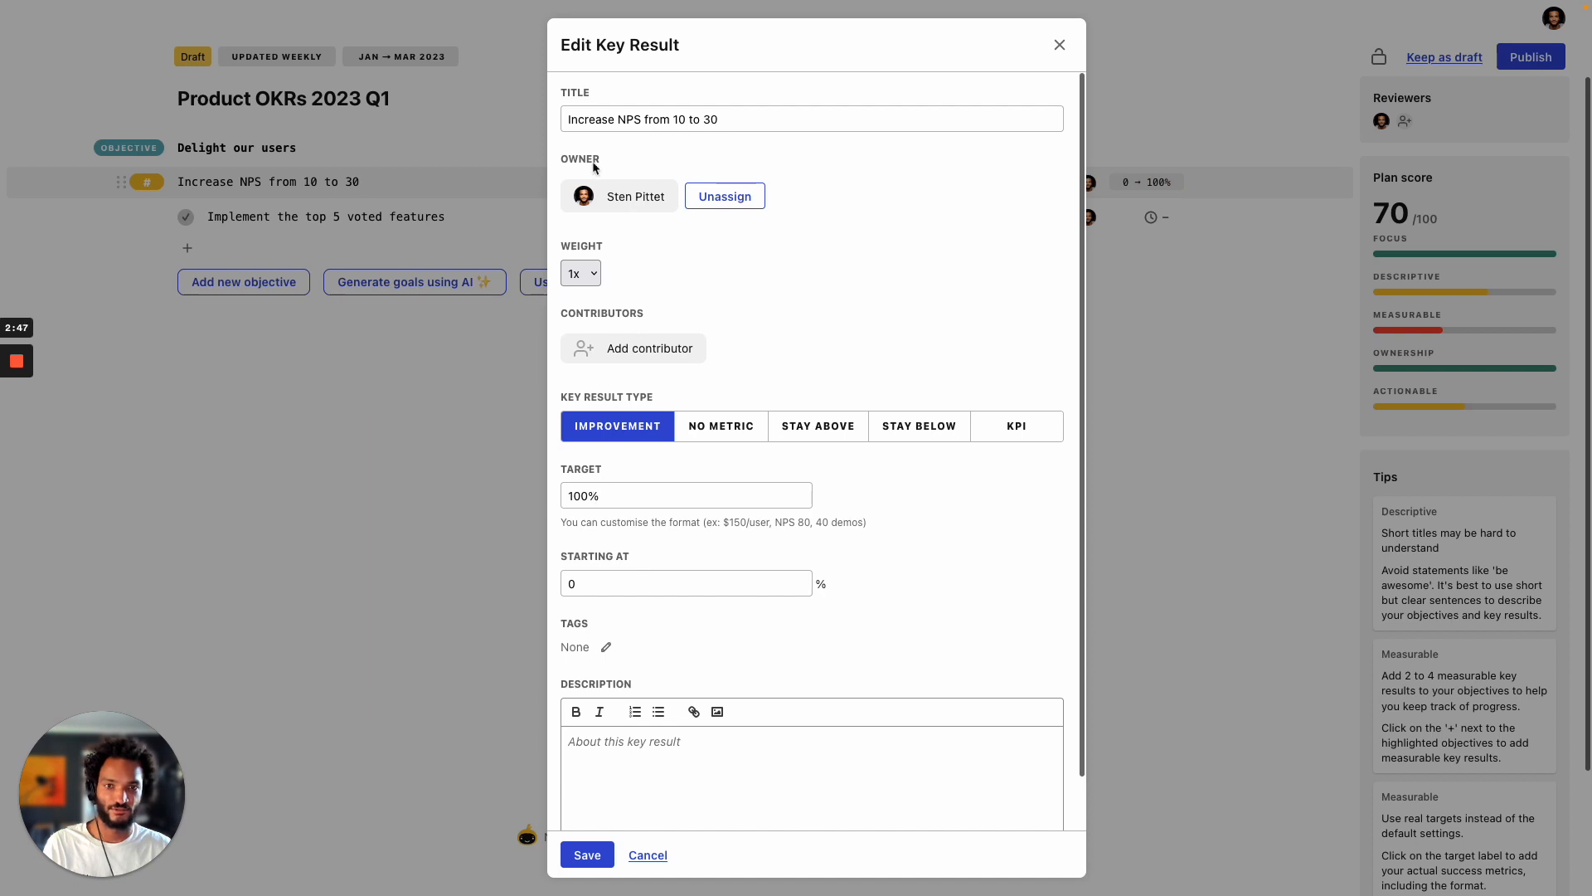
{"action": "double_click", "coordinate": [611, 491]}
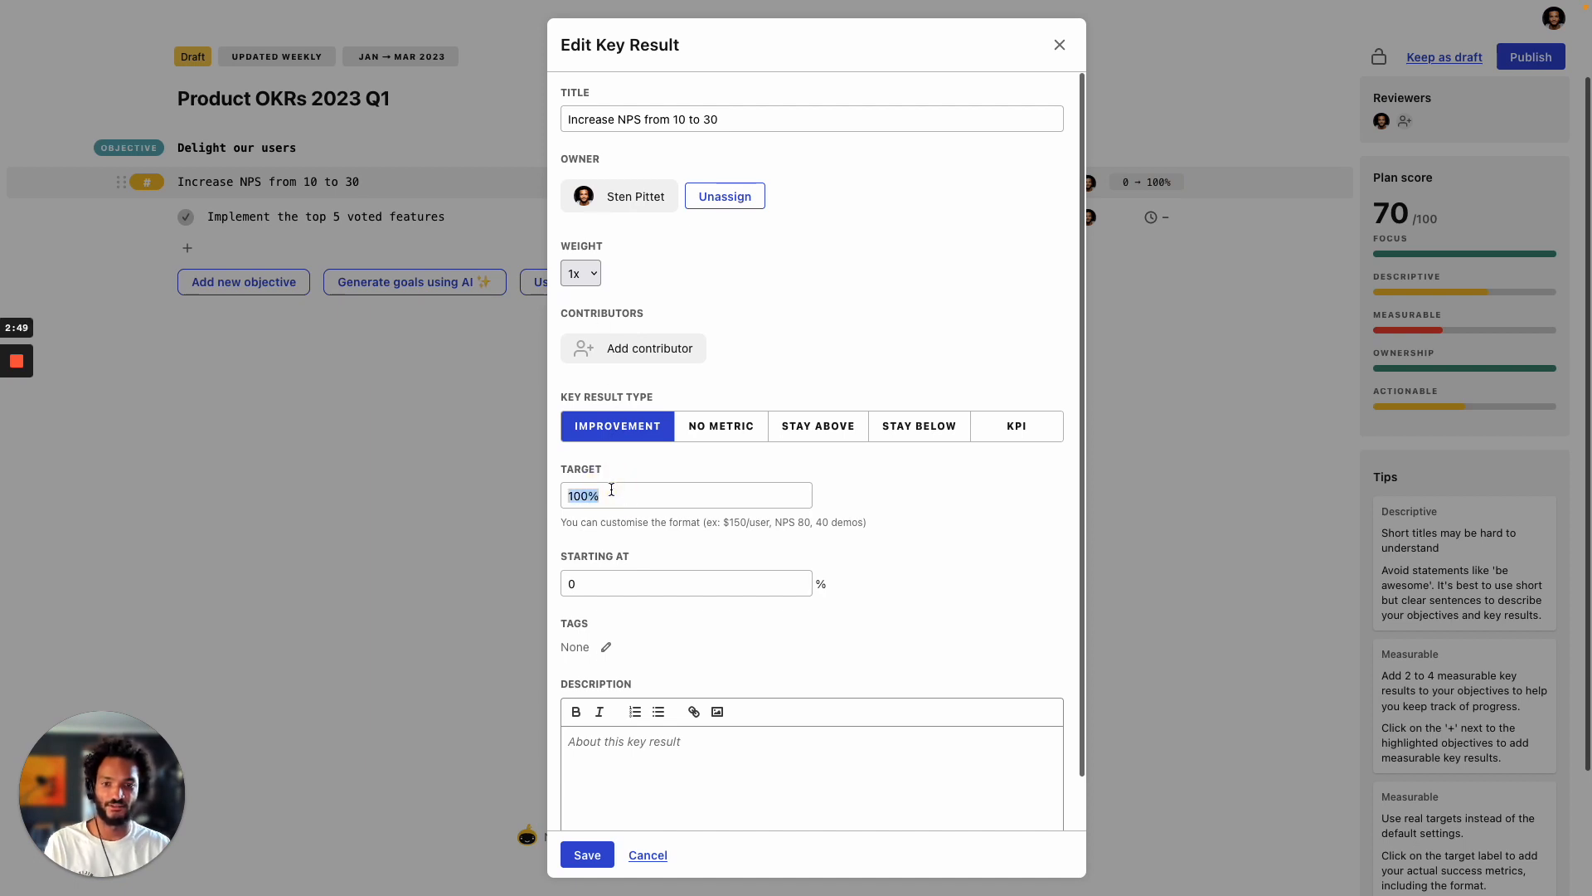
{"action": "type", "text": "NPS"}
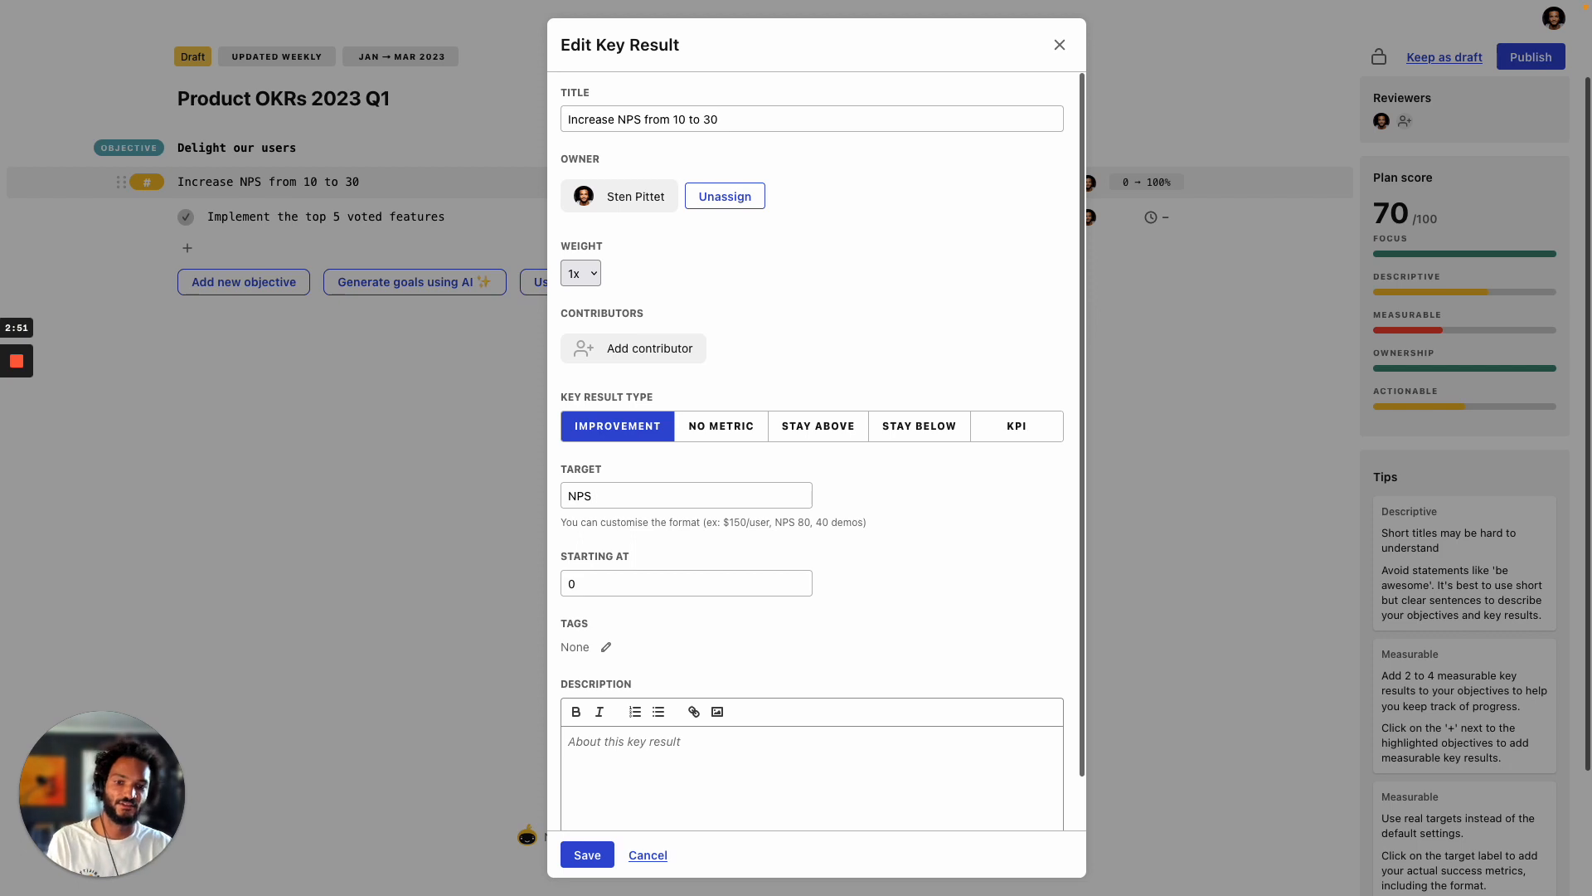
{"action": "type", "text": " 30"}
{"action": "key", "text": "Tab"}
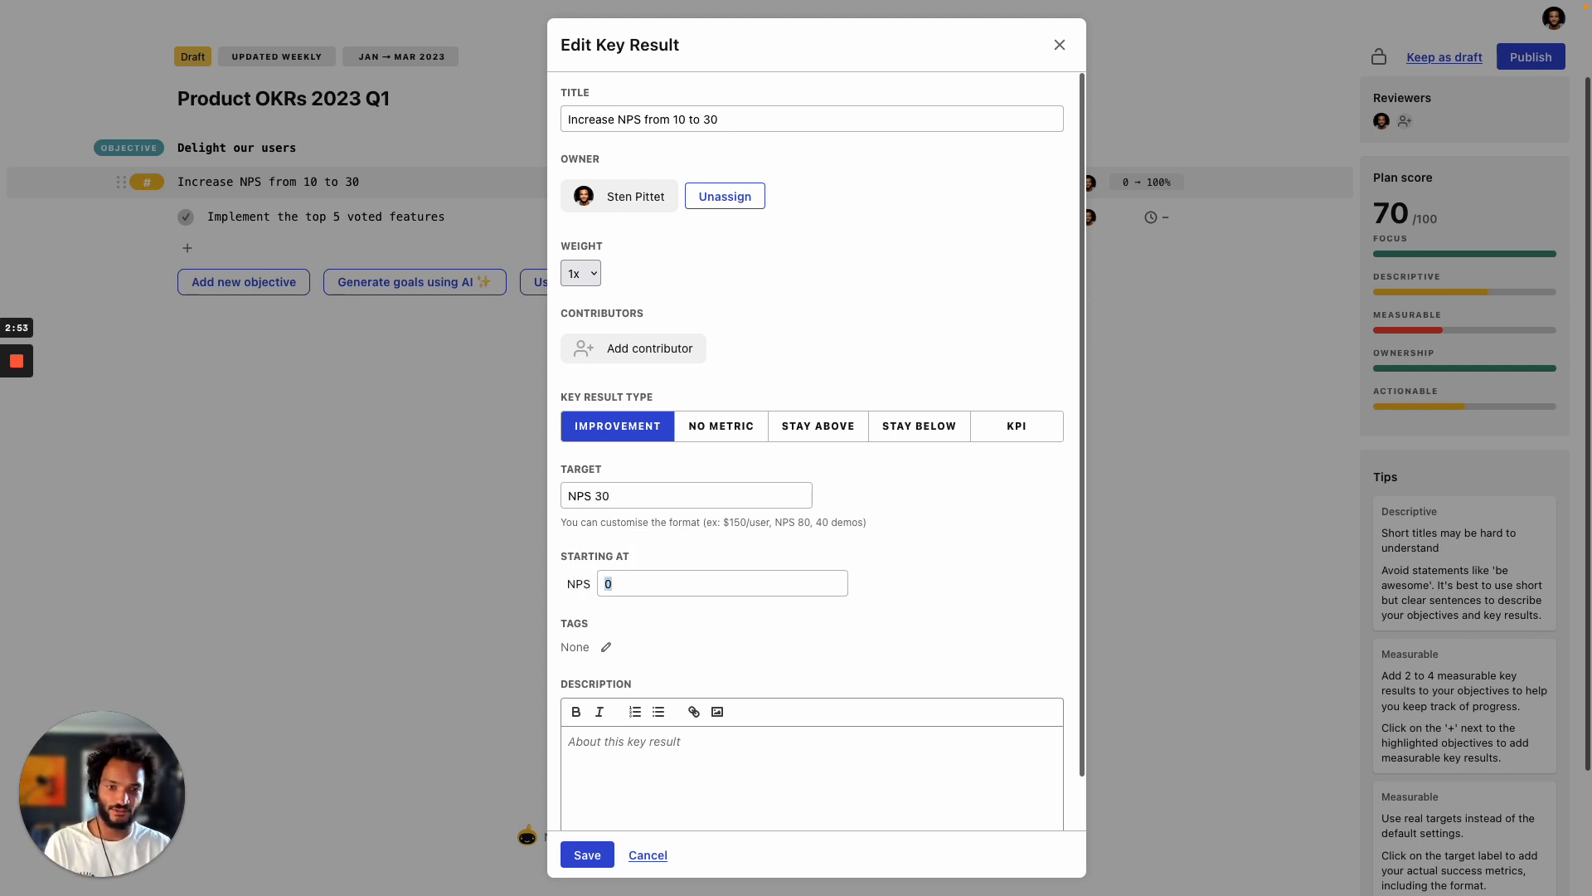
{"action": "type", "text": "10"}
{"action": "scroll", "coordinate": [661, 757], "scroll_direction": "down", "scroll_amount": 1}
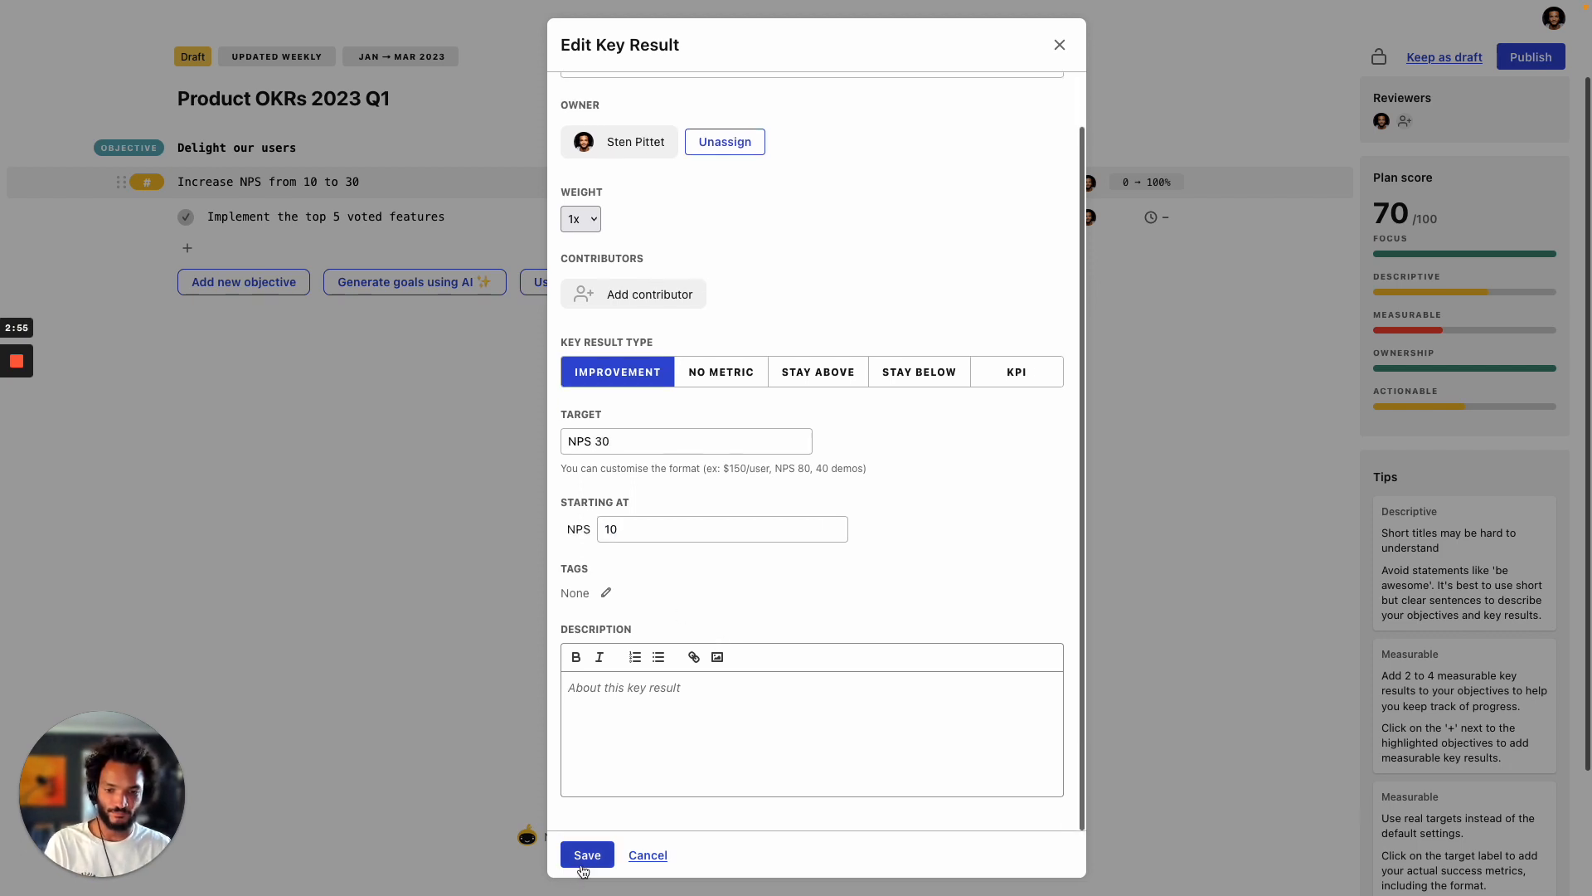
{"action": "left_click", "coordinate": [585, 855]}
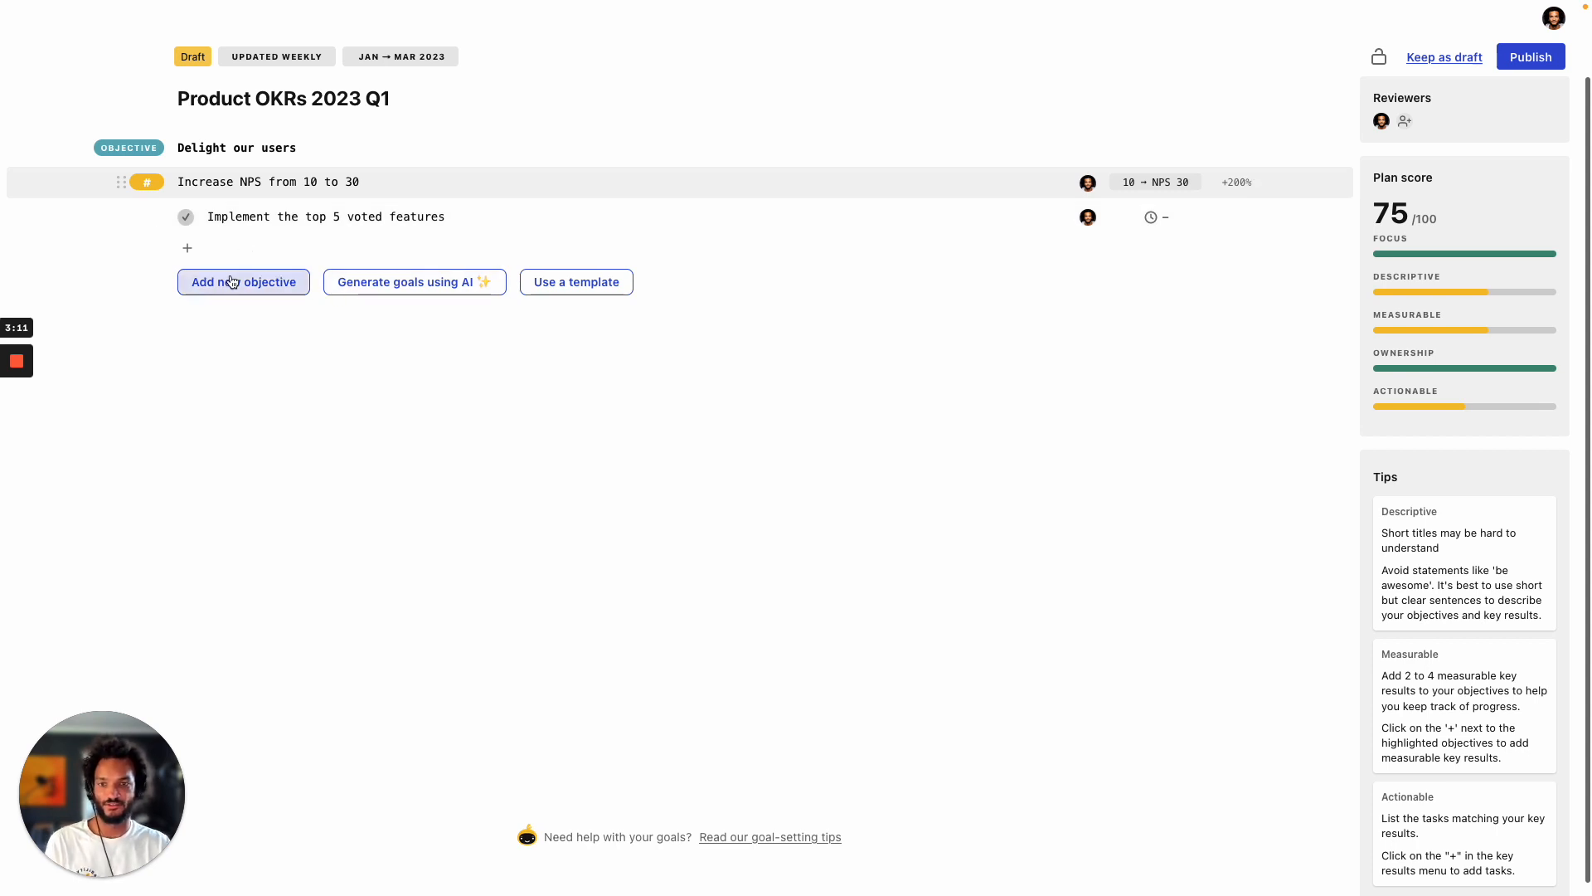
Add the product template "Help customers expand usage faster" to the plan.
{"action": "left_click", "coordinate": [579, 280]}
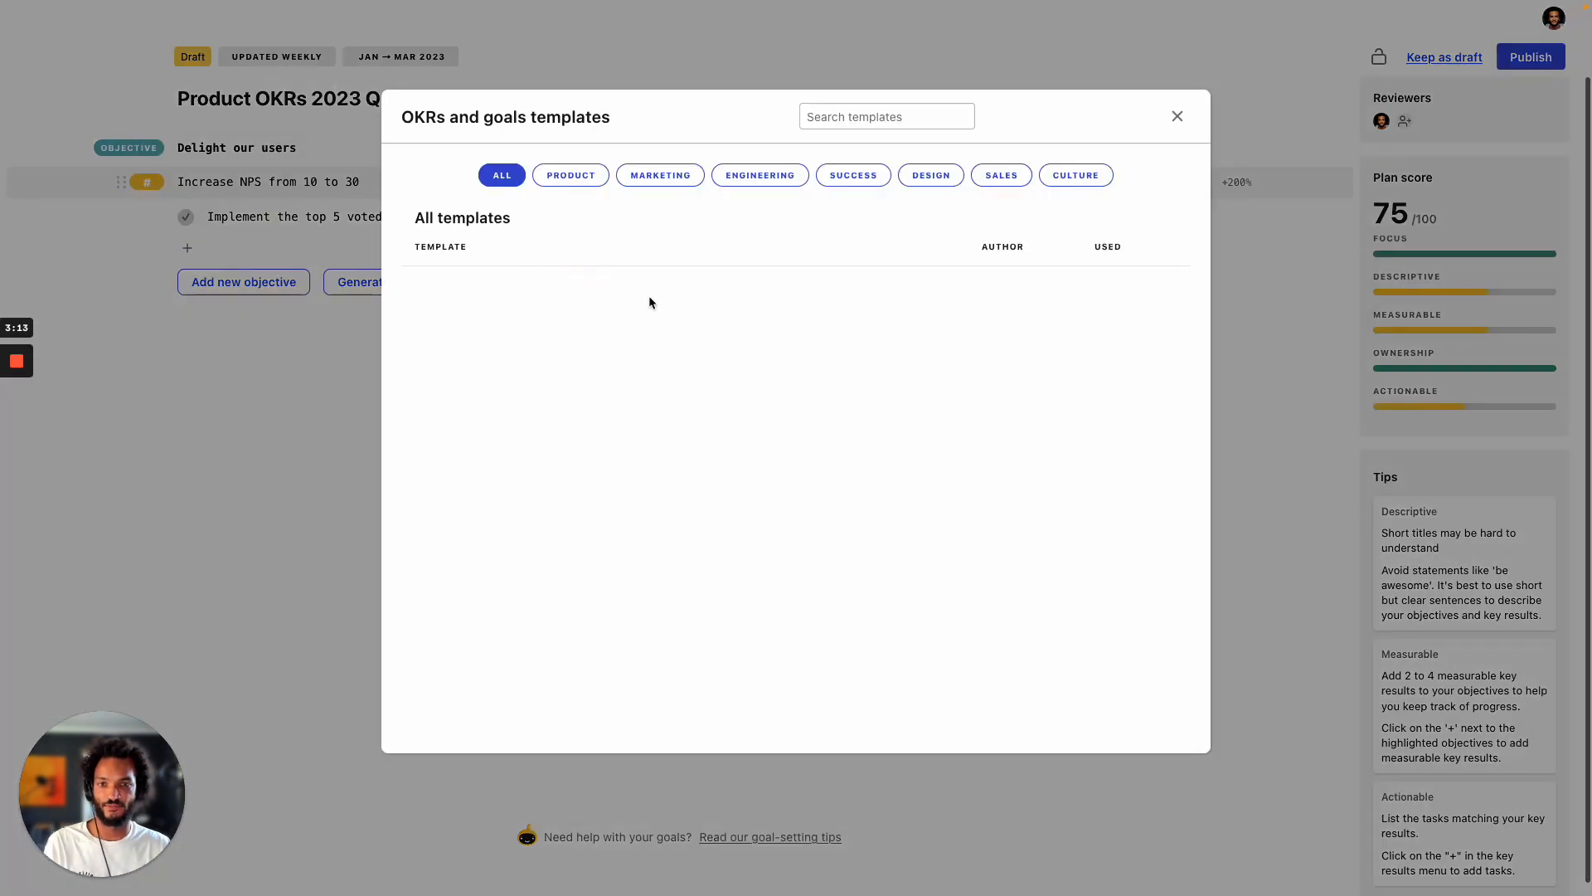
{"action": "left_click", "coordinate": [585, 181]}
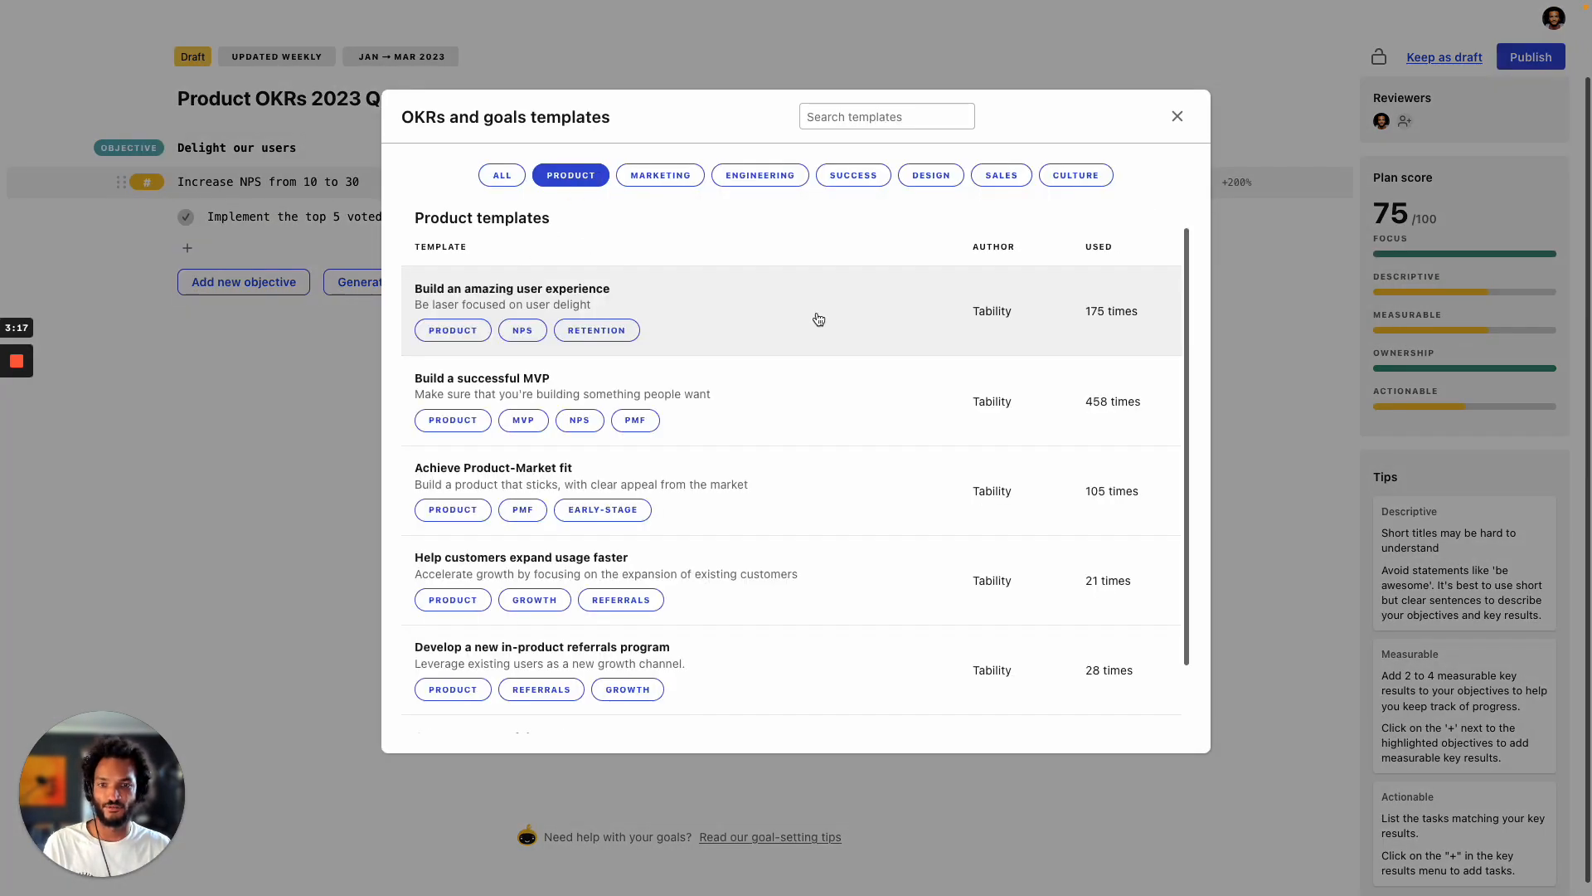
{"action": "scroll", "coordinate": [816, 659], "scroll_direction": "down", "scroll_amount": 1}
{"action": "left_click", "coordinate": [815, 511]}
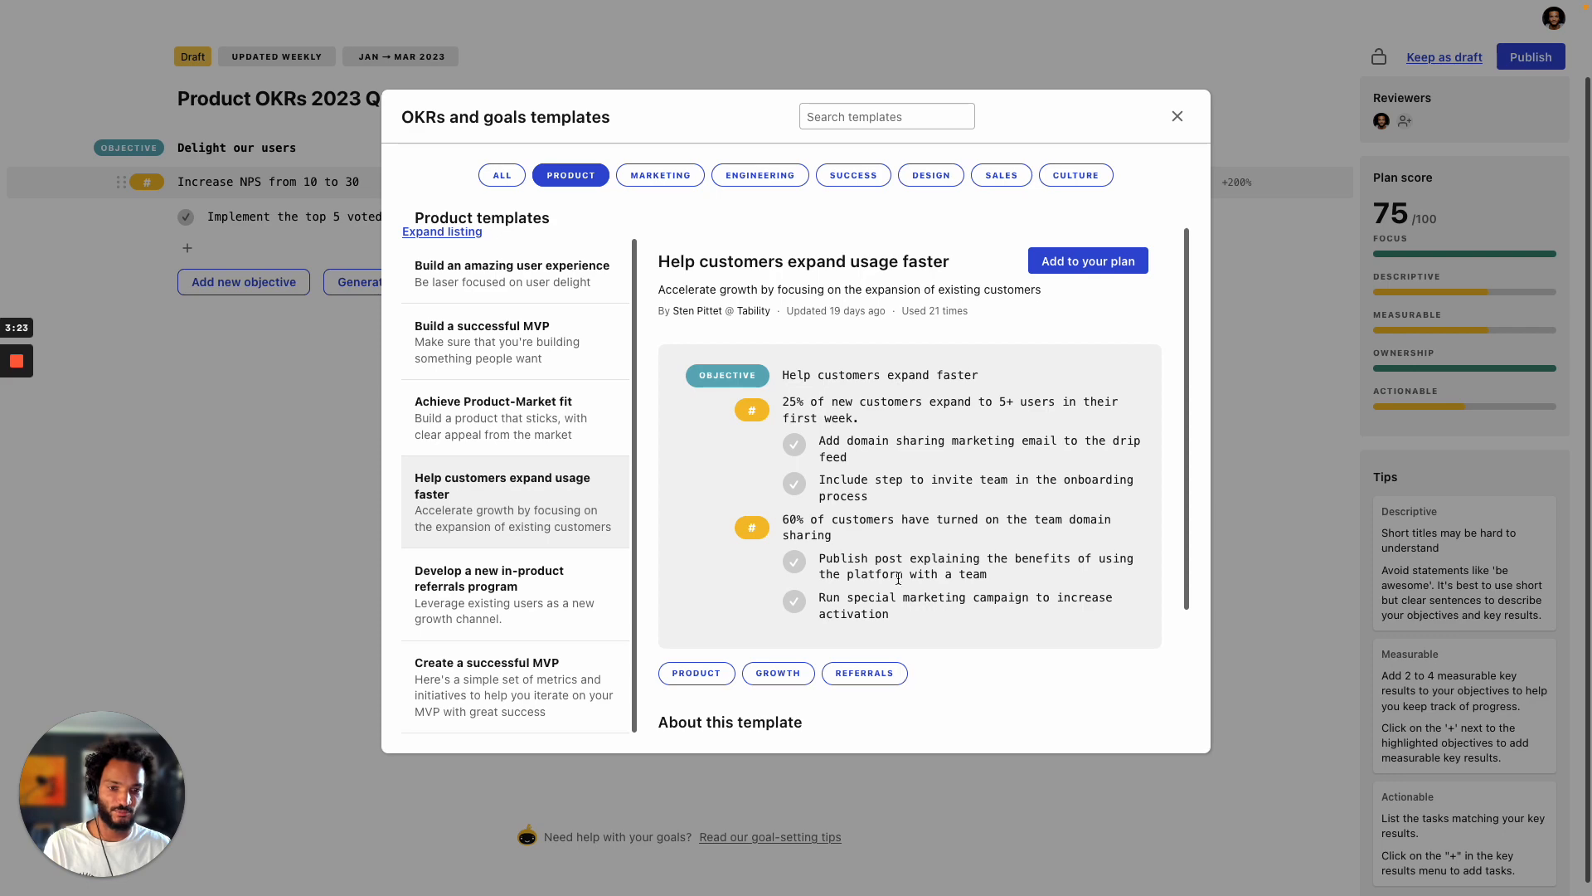
{"action": "scroll", "coordinate": [899, 381], "scroll_direction": "down", "scroll_amount": 3}
{"action": "scroll", "coordinate": [995, 332], "scroll_direction": "up", "scroll_amount": 3}
{"action": "left_click", "coordinate": [1069, 253]}
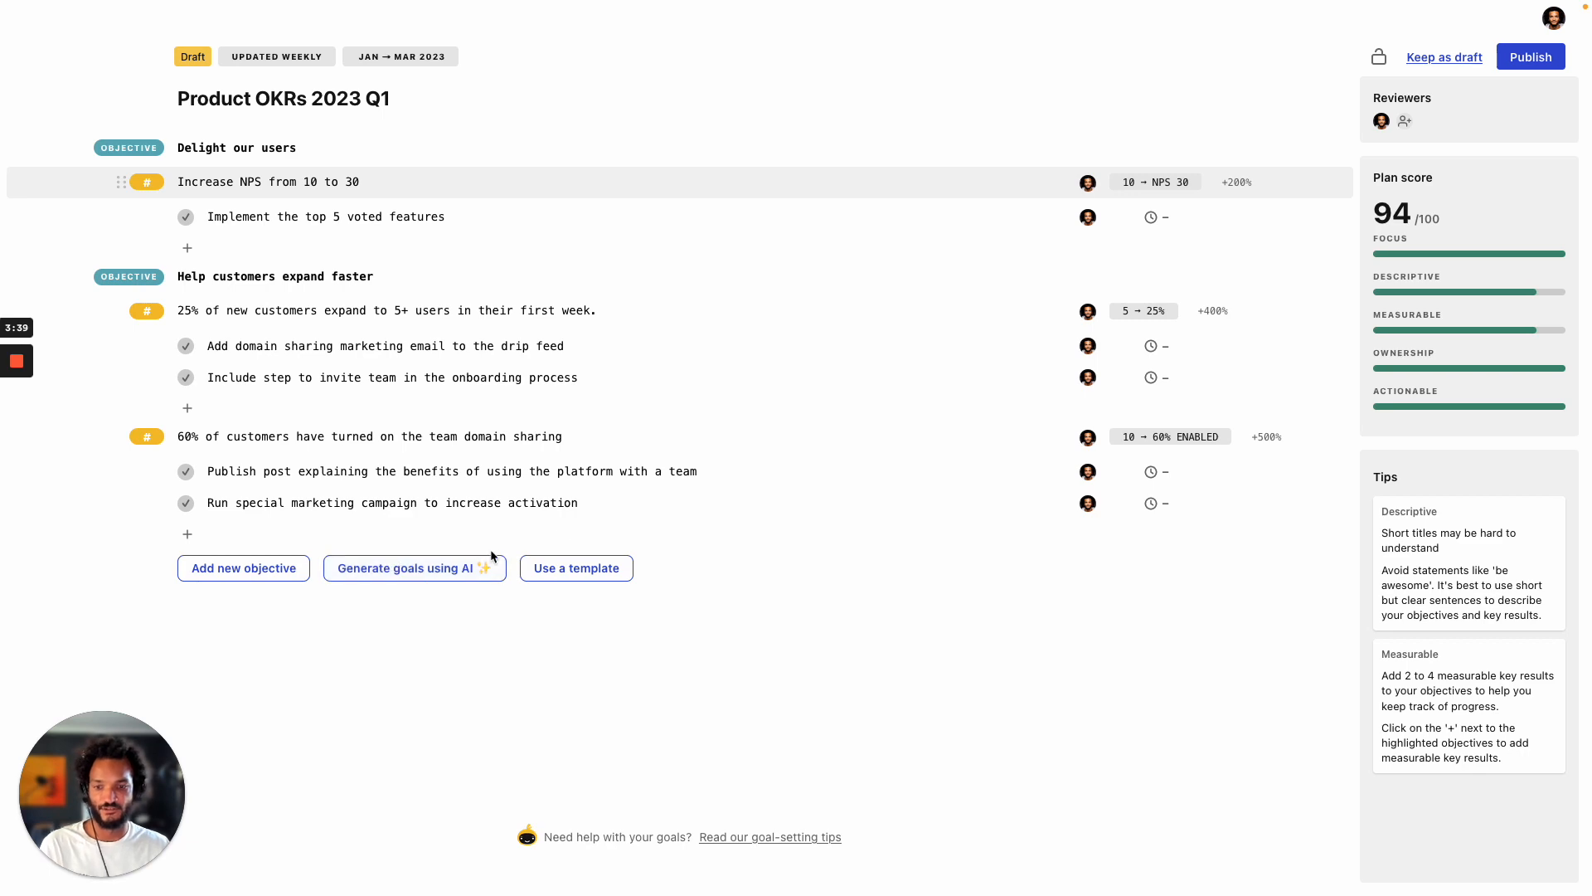
Generate an AI goal preview for the objective "Get more active users by improving our onboarding".
{"action": "left_click", "coordinate": [412, 573]}
{"action": "left_click", "coordinate": [748, 291]}
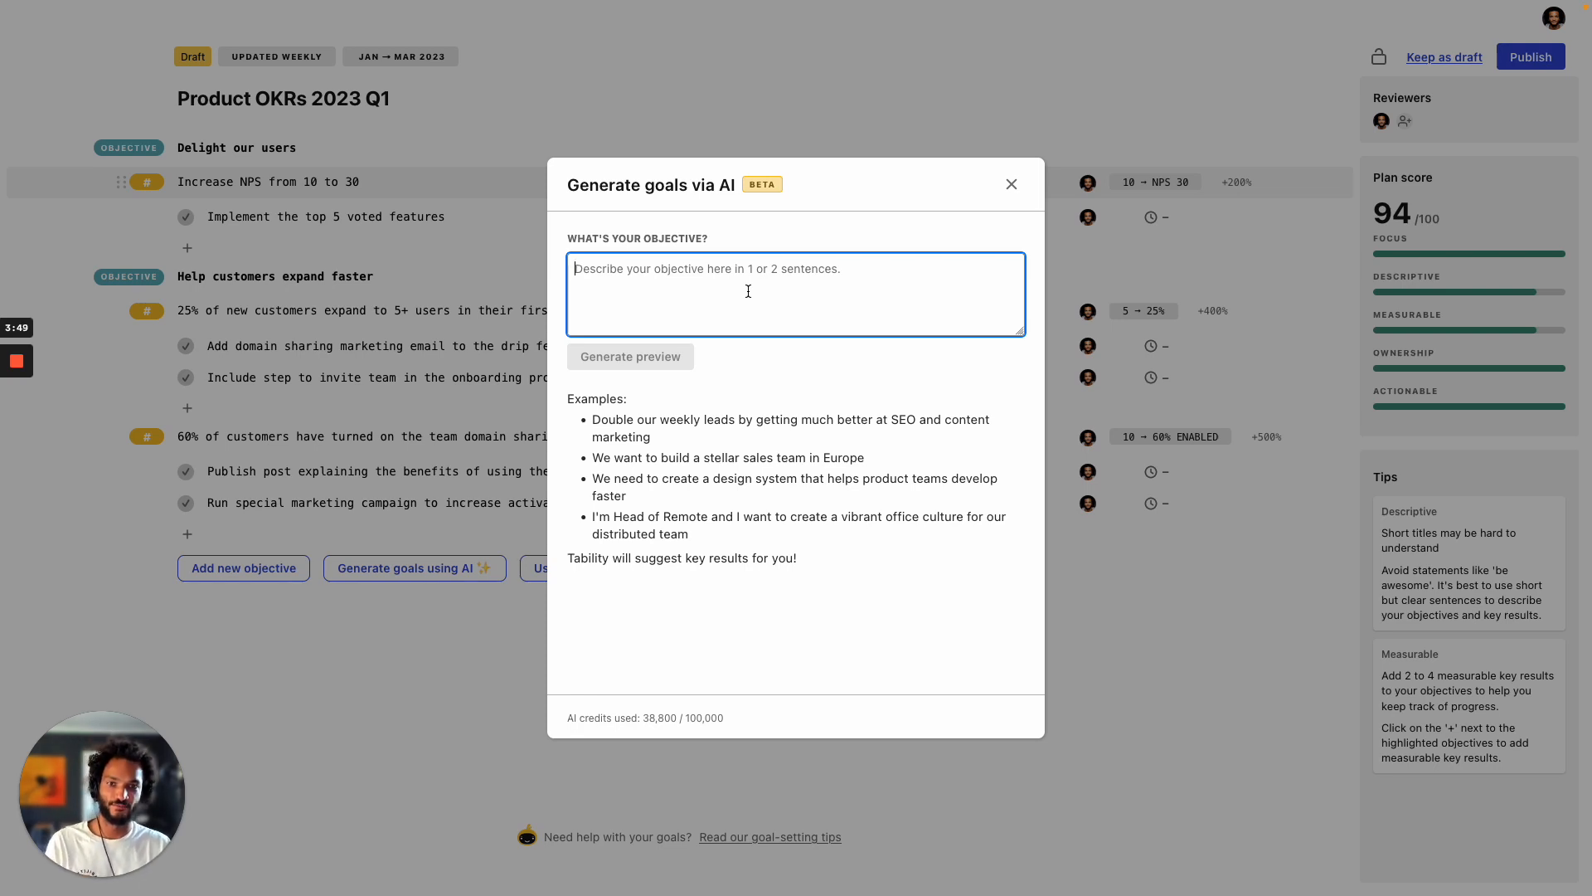
{"action": "type", "text": "La"}
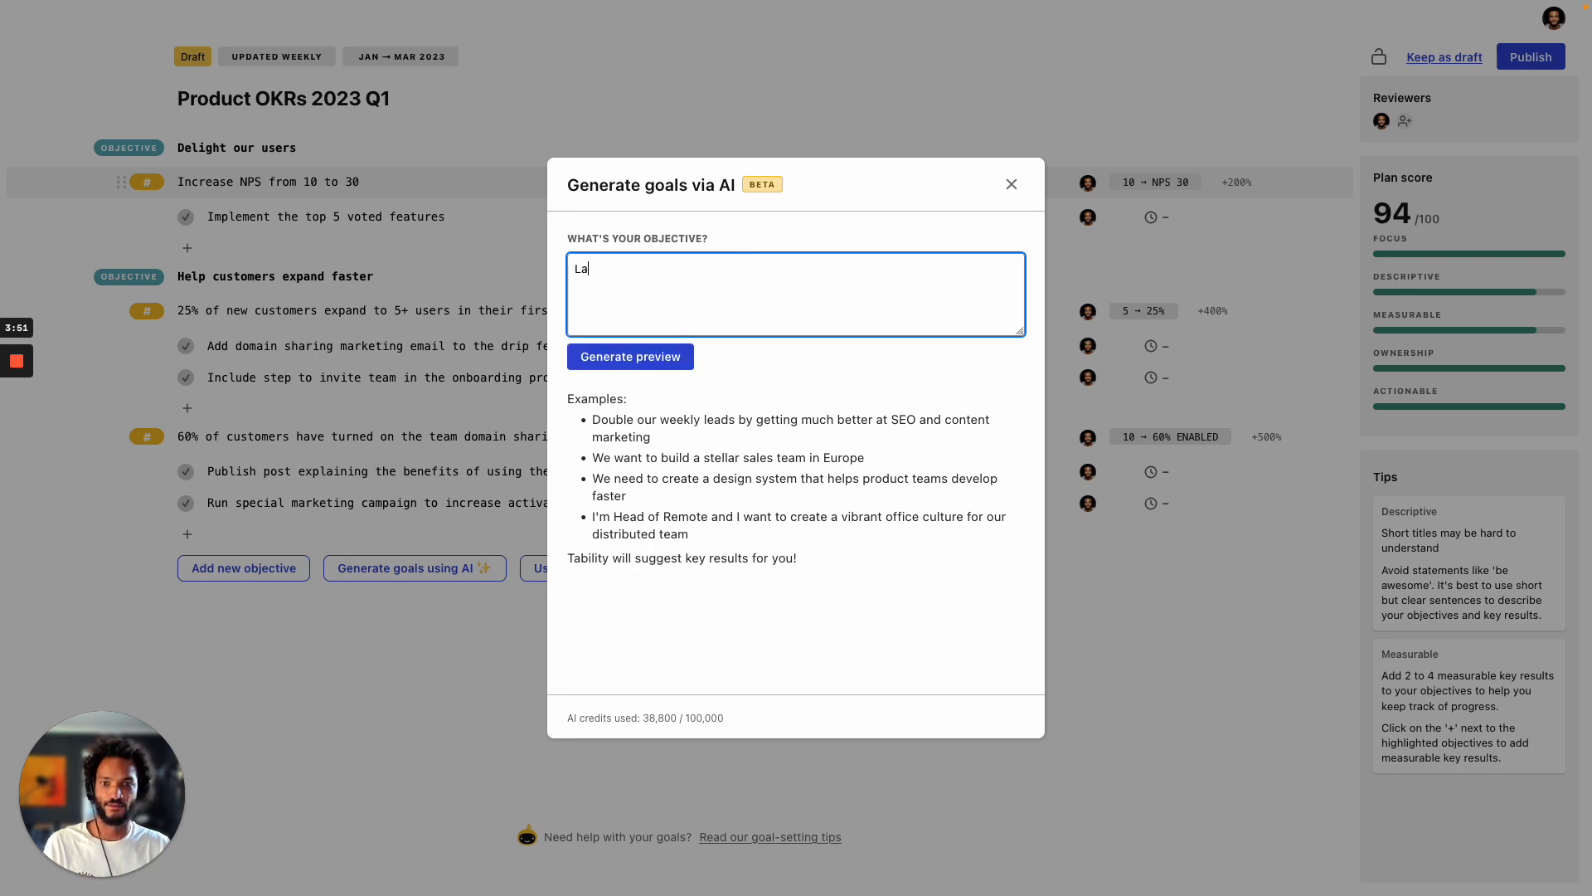
{"action": "key", "text": "BackSpace"}
{"action": "key", "text": "BackSpace"}
{"action": "type", "text": "Get more activ"}
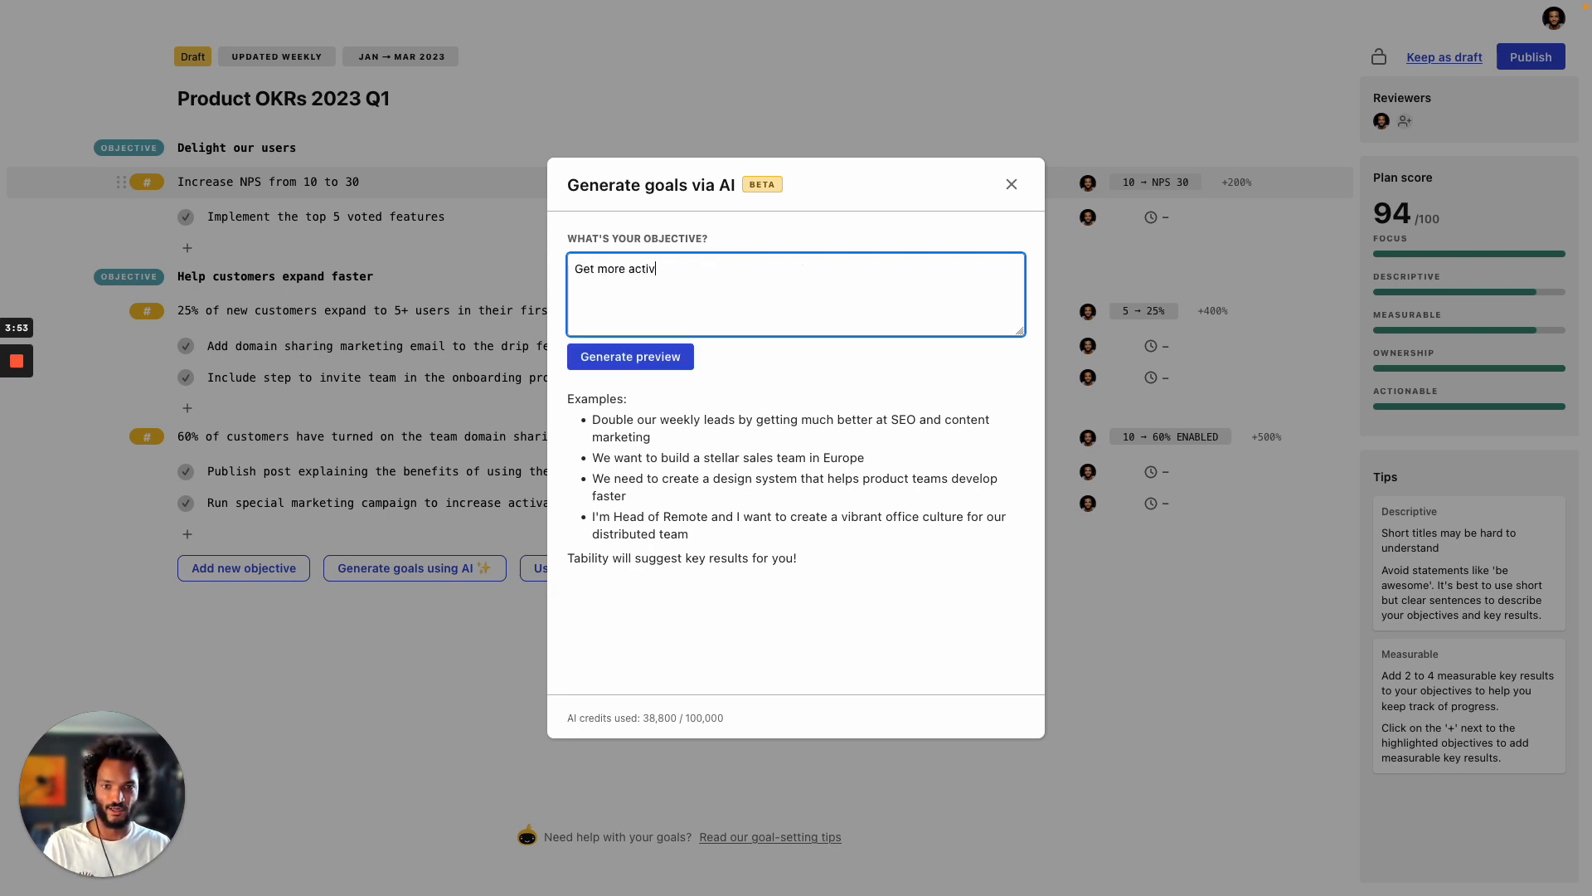
{"action": "type", "text": "e users b"}
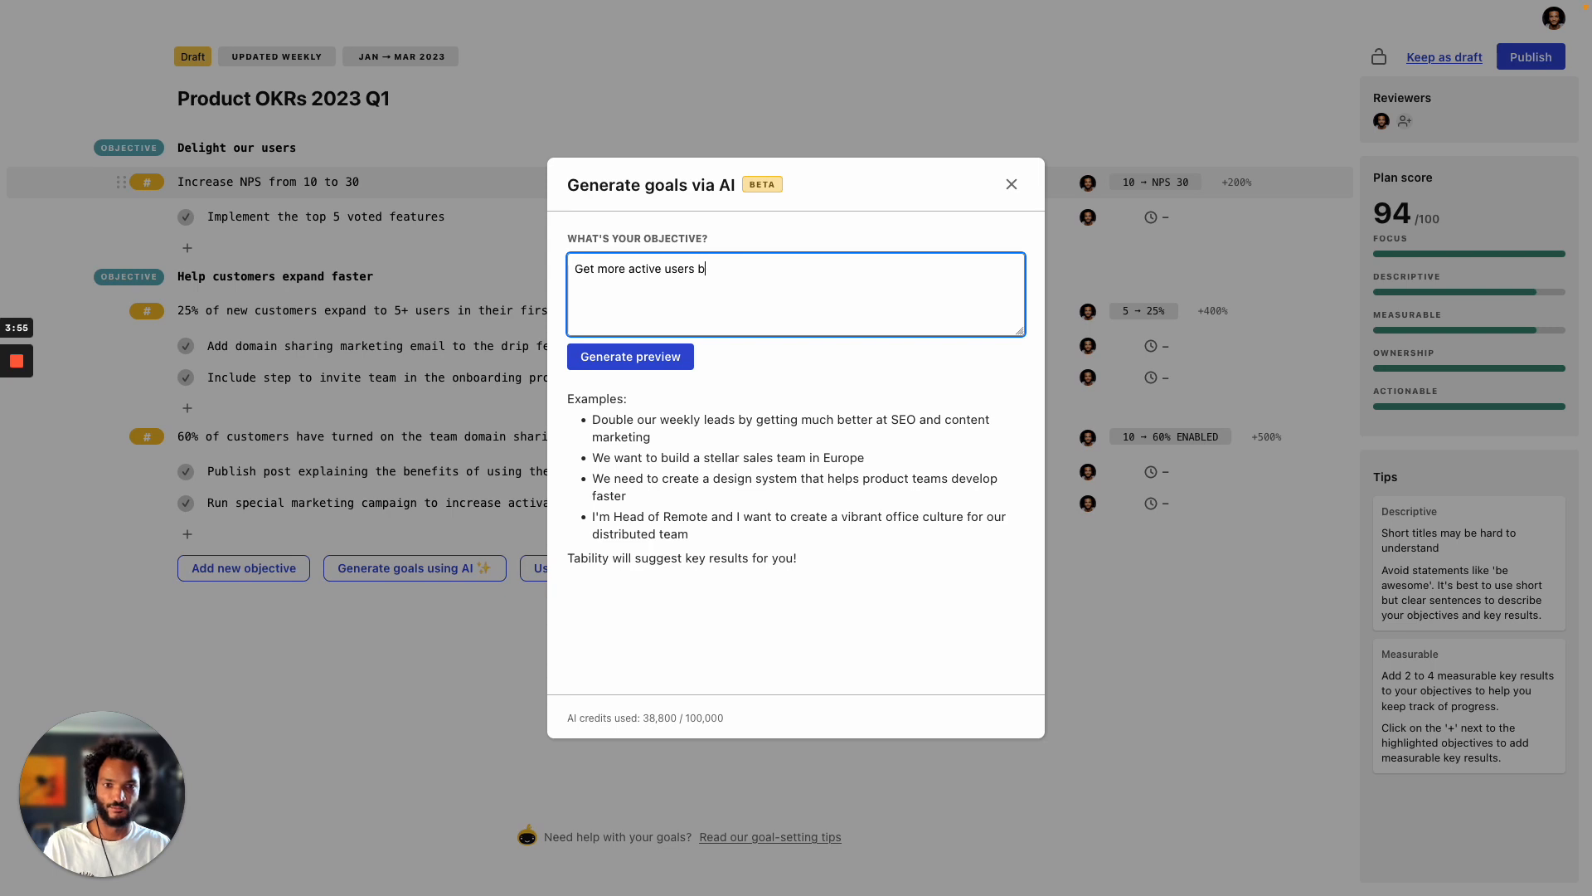
{"action": "type", "text": "y improv"}
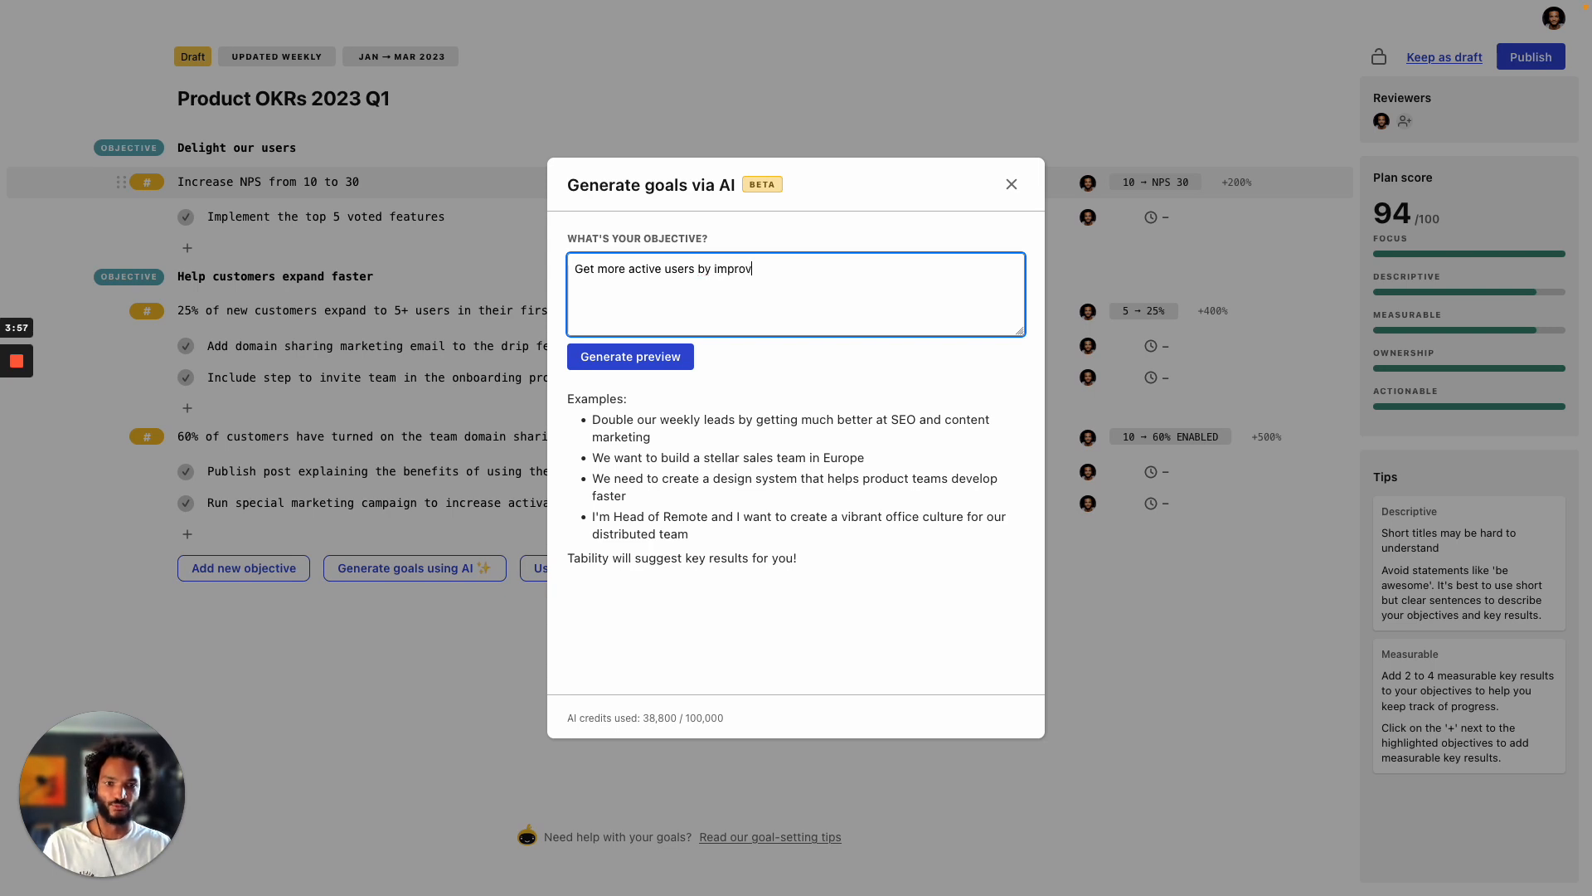
{"action": "type", "text": "ing"}
{"action": "key", "text": "BackSpace"}
{"action": "key", "text": "BackSpace"}
{"action": "key", "text": "BackSpace"}
{"action": "type", "text": "e"}
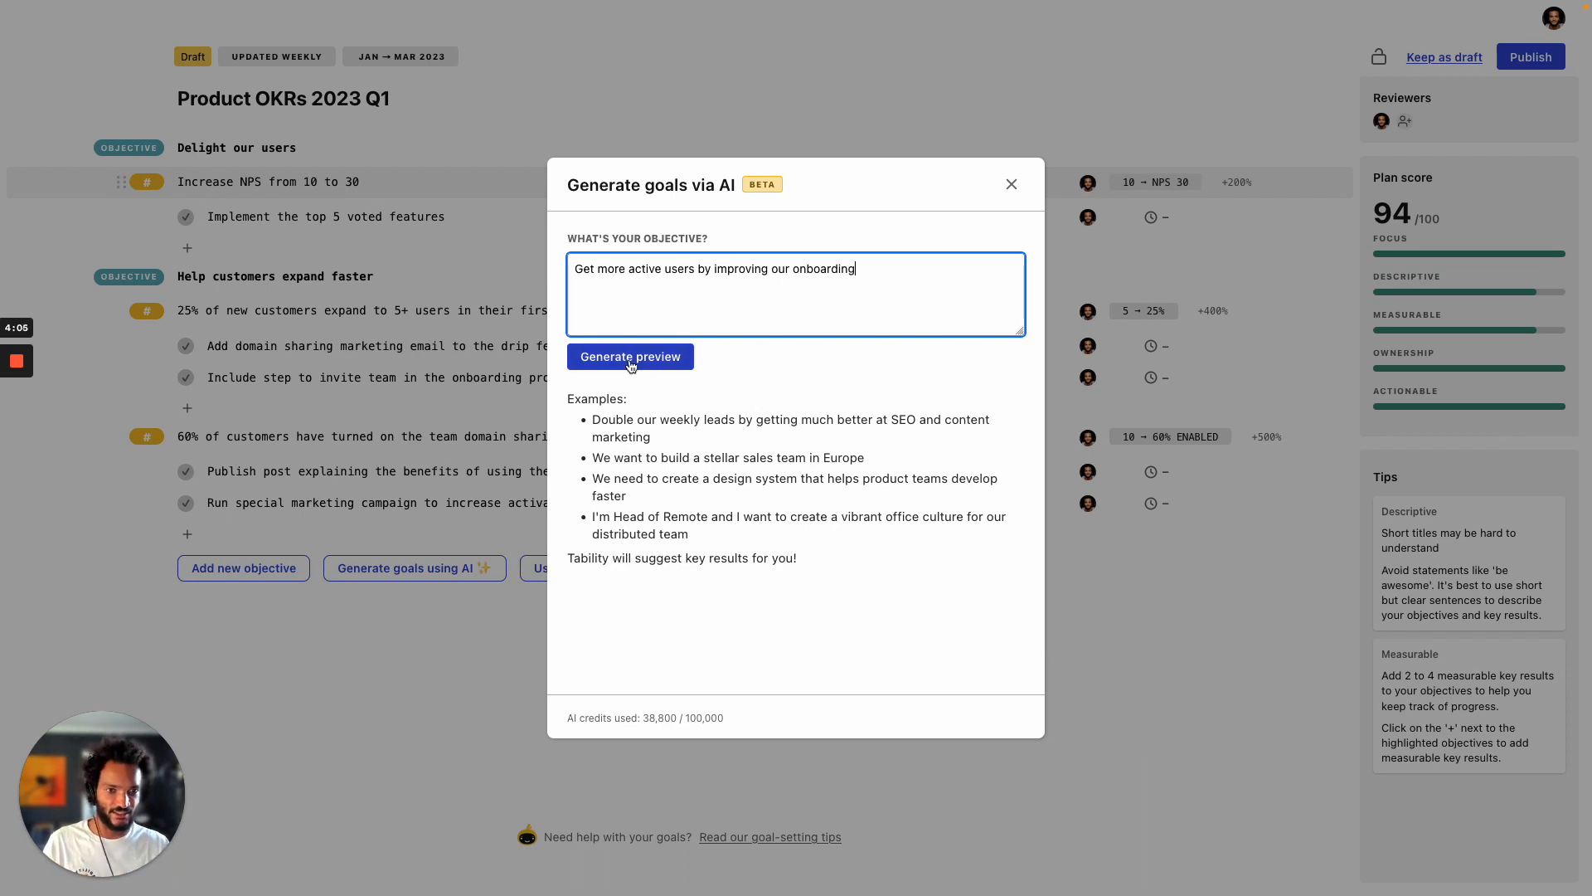
{"action": "left_click", "coordinate": [630, 362]}
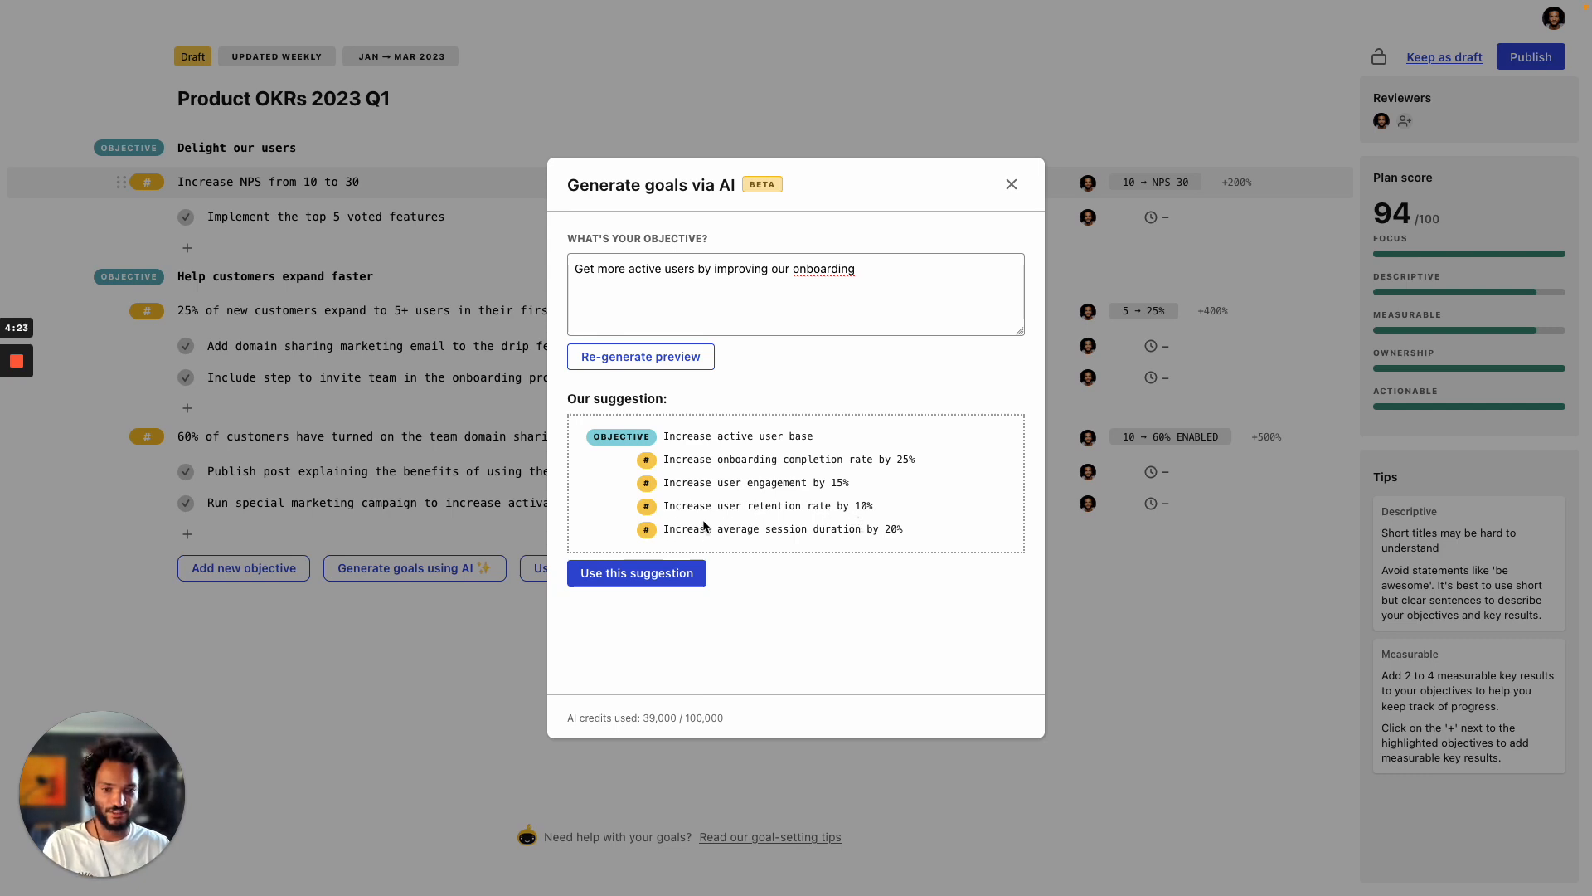
Append "and making sure that we do not have too many steps to active the users." to the prompt and use the regenerated suggestion.
{"action": "left_click", "coordinate": [886, 268]}
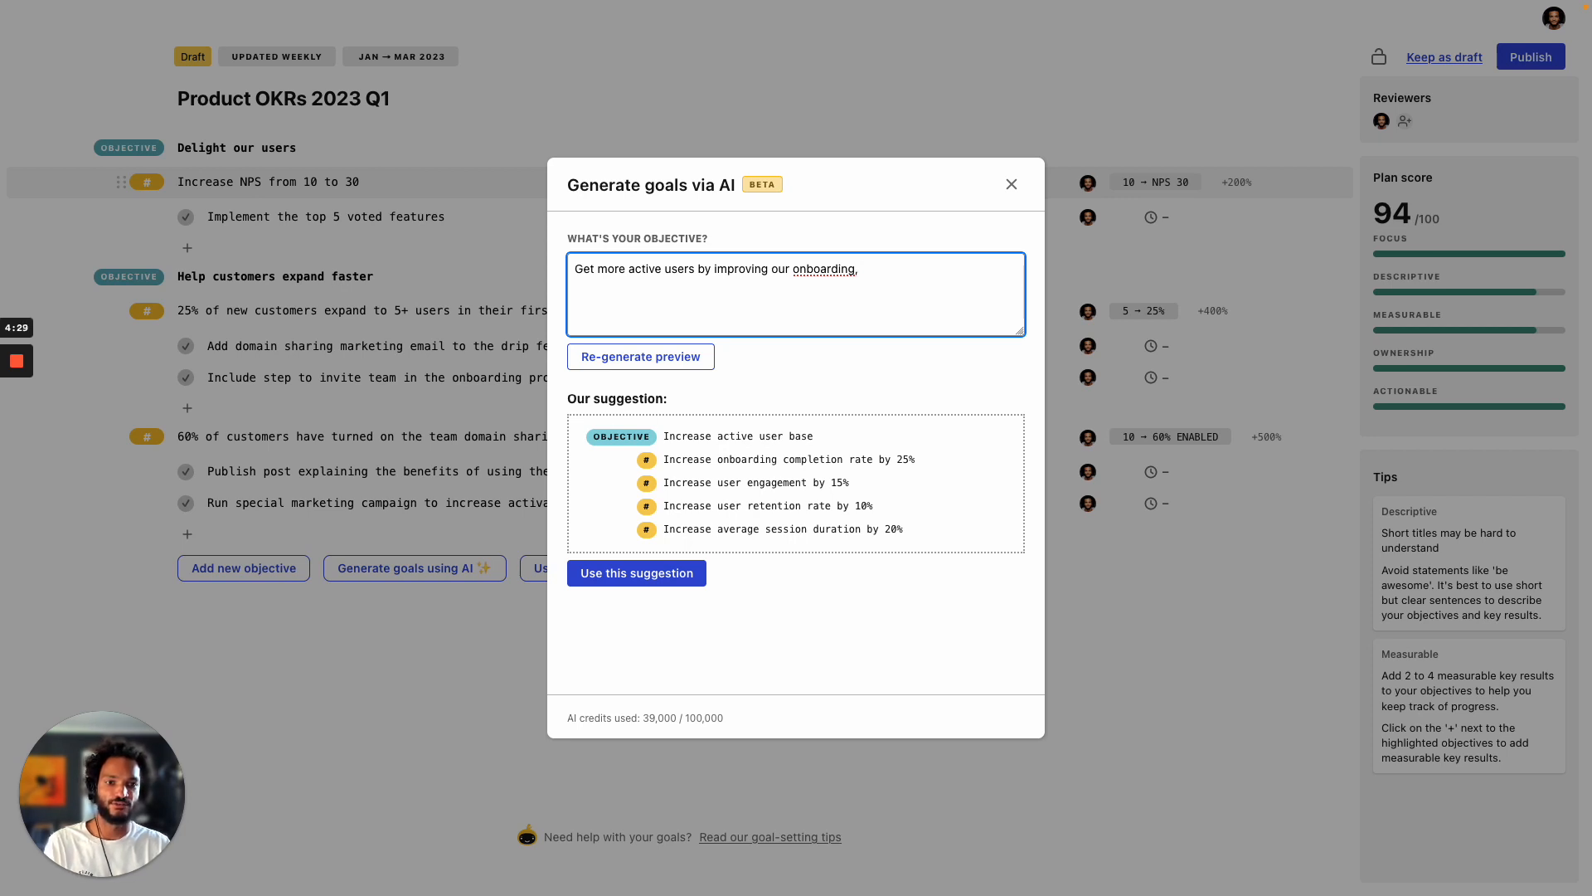
{"action": "type", "text": ","}
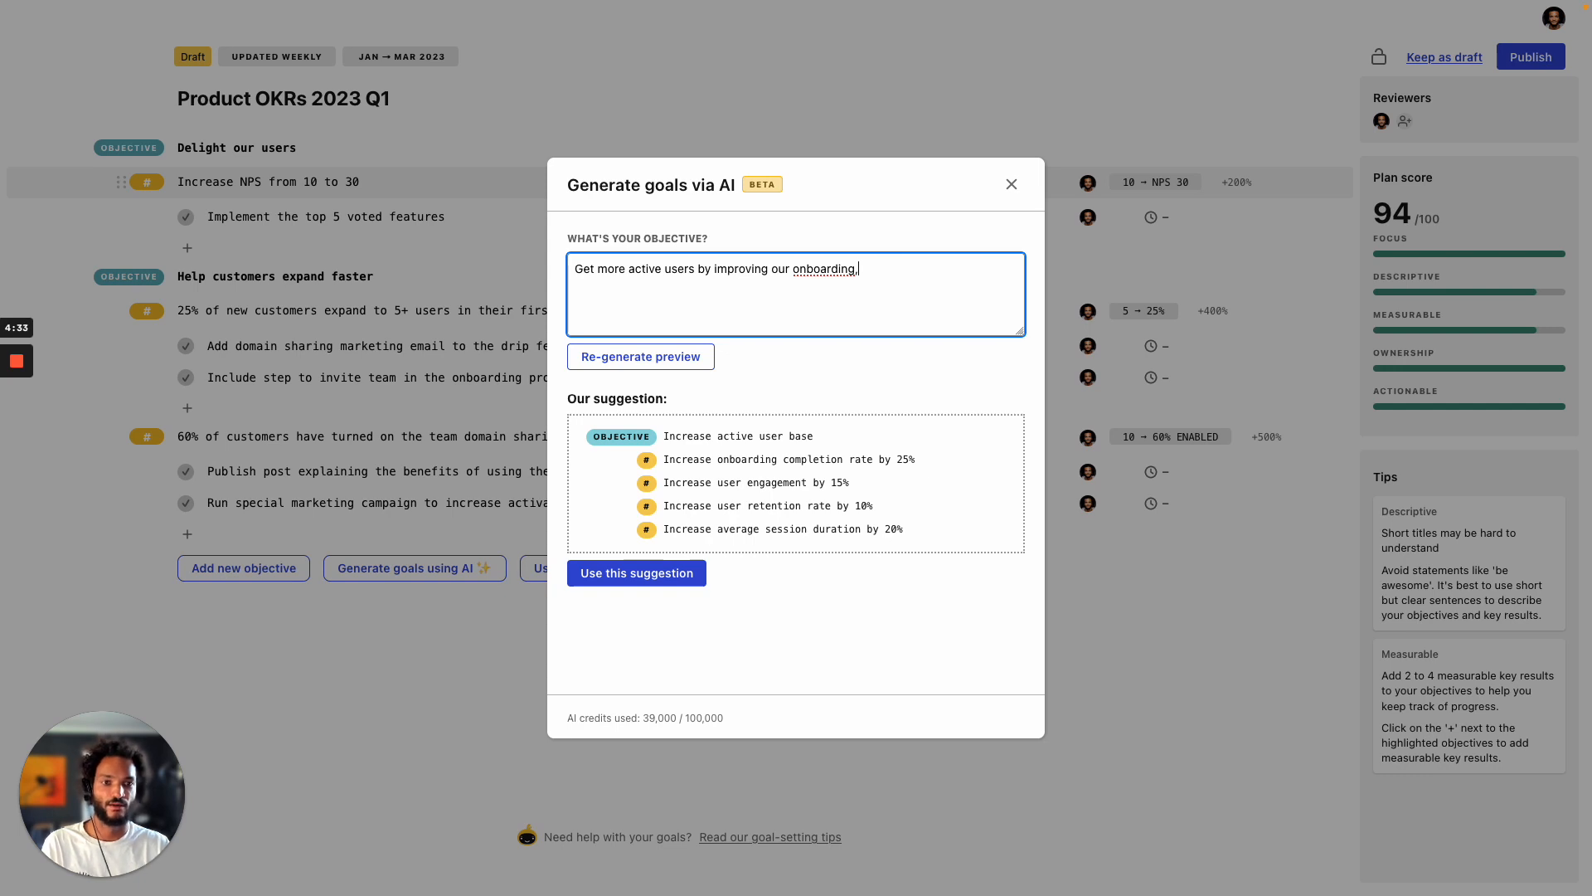
{"action": "key", "text": "BackSpace"}
{"action": "key", "text": "BackSpace"}
{"action": "type", "text": "and mak"}
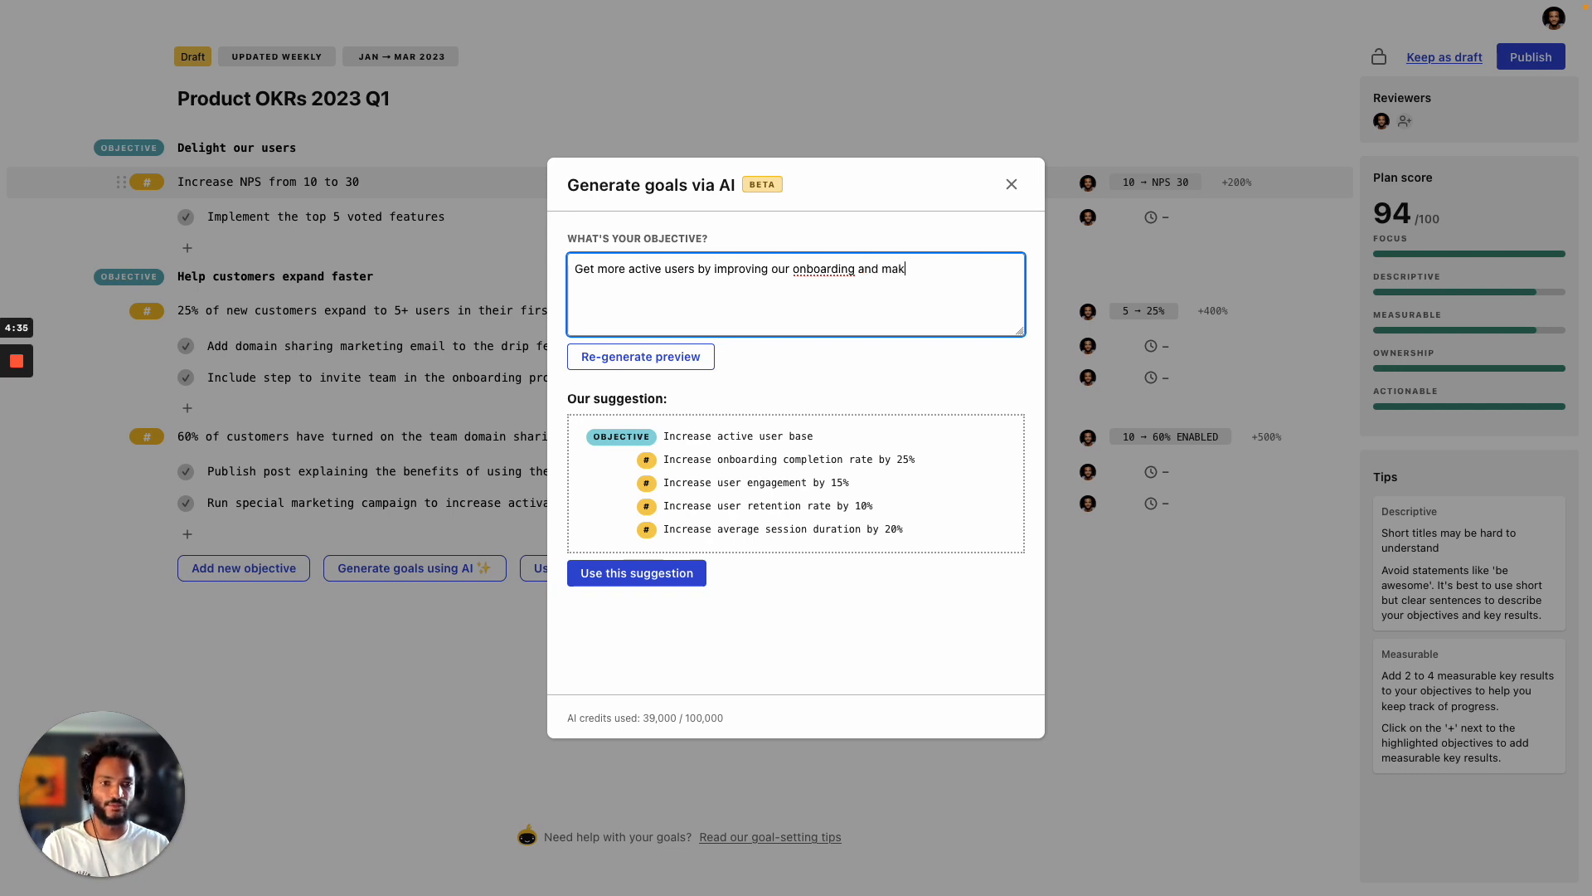
{"action": "type", "text": "ing sure that we"}
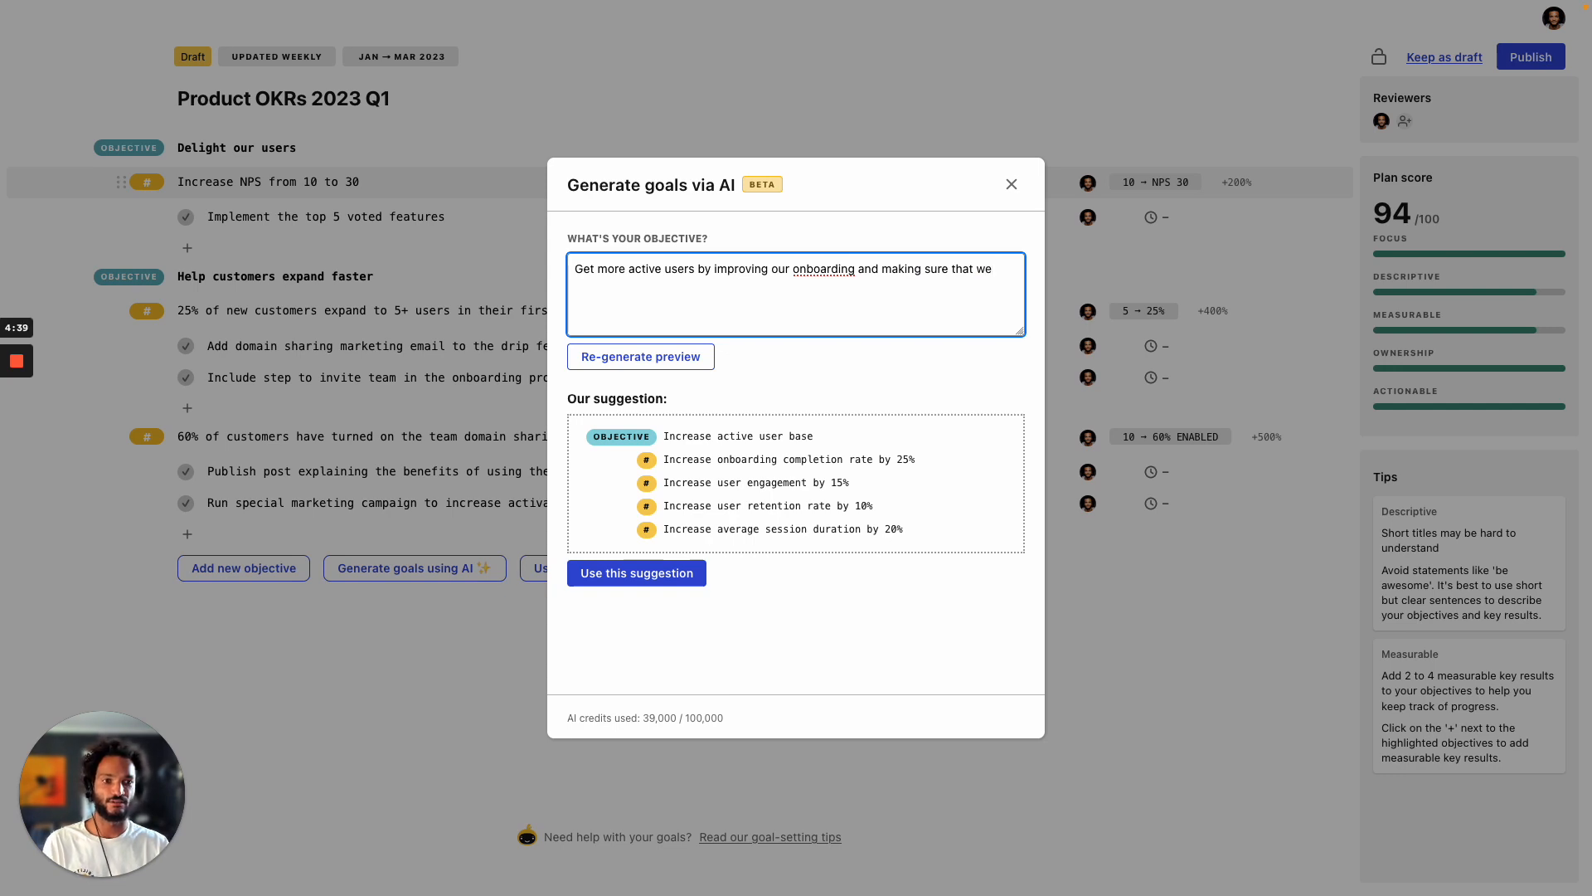
{"action": "type", "text": " do not "}
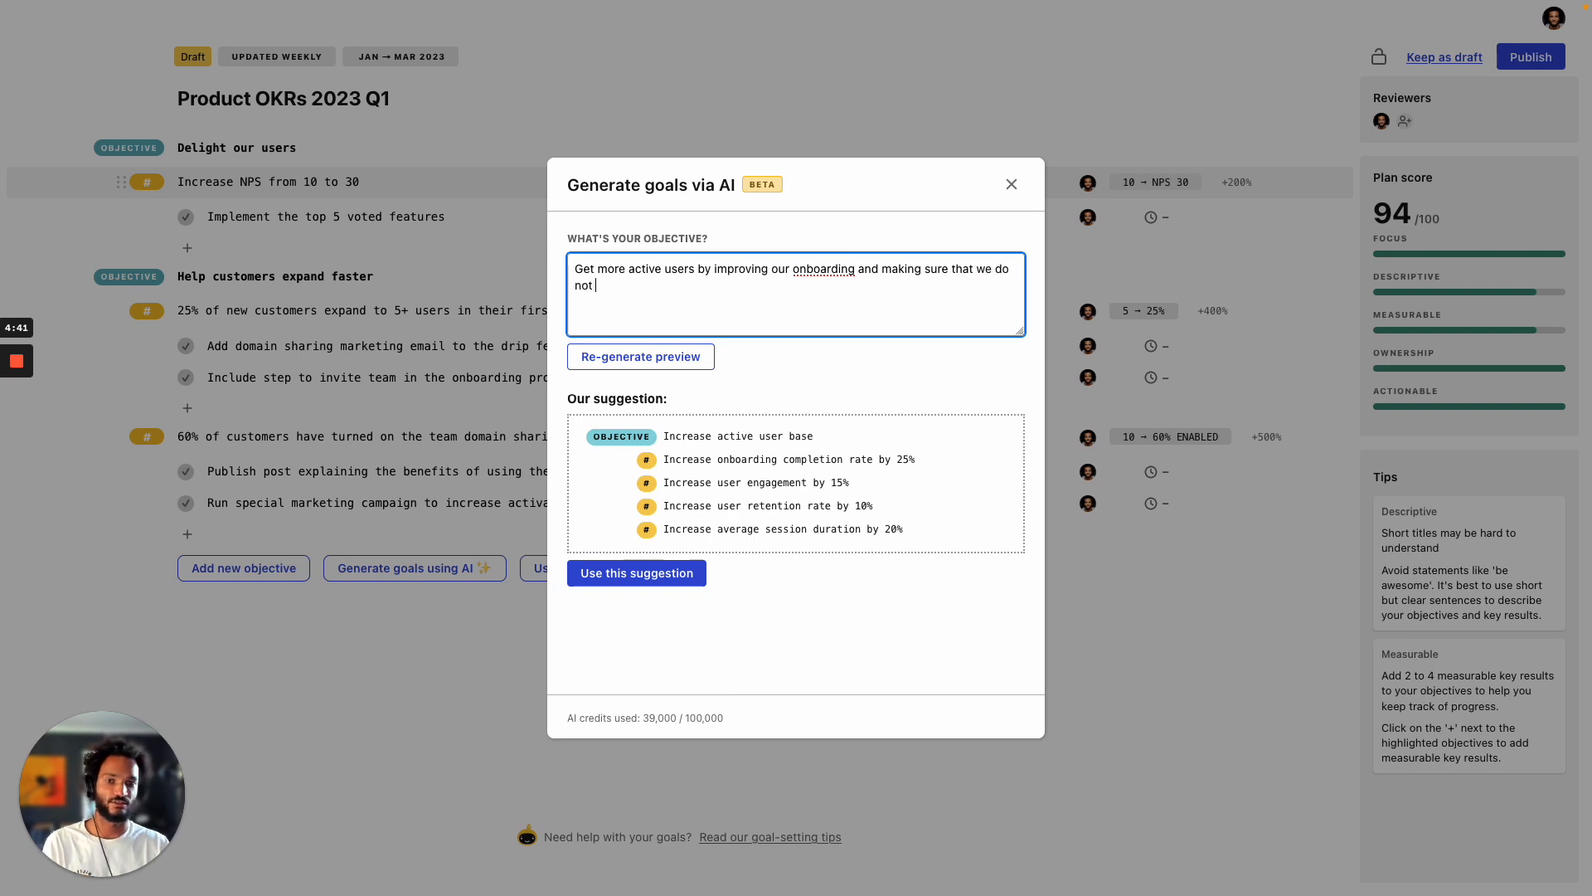
{"action": "type", "text": "have too many st"}
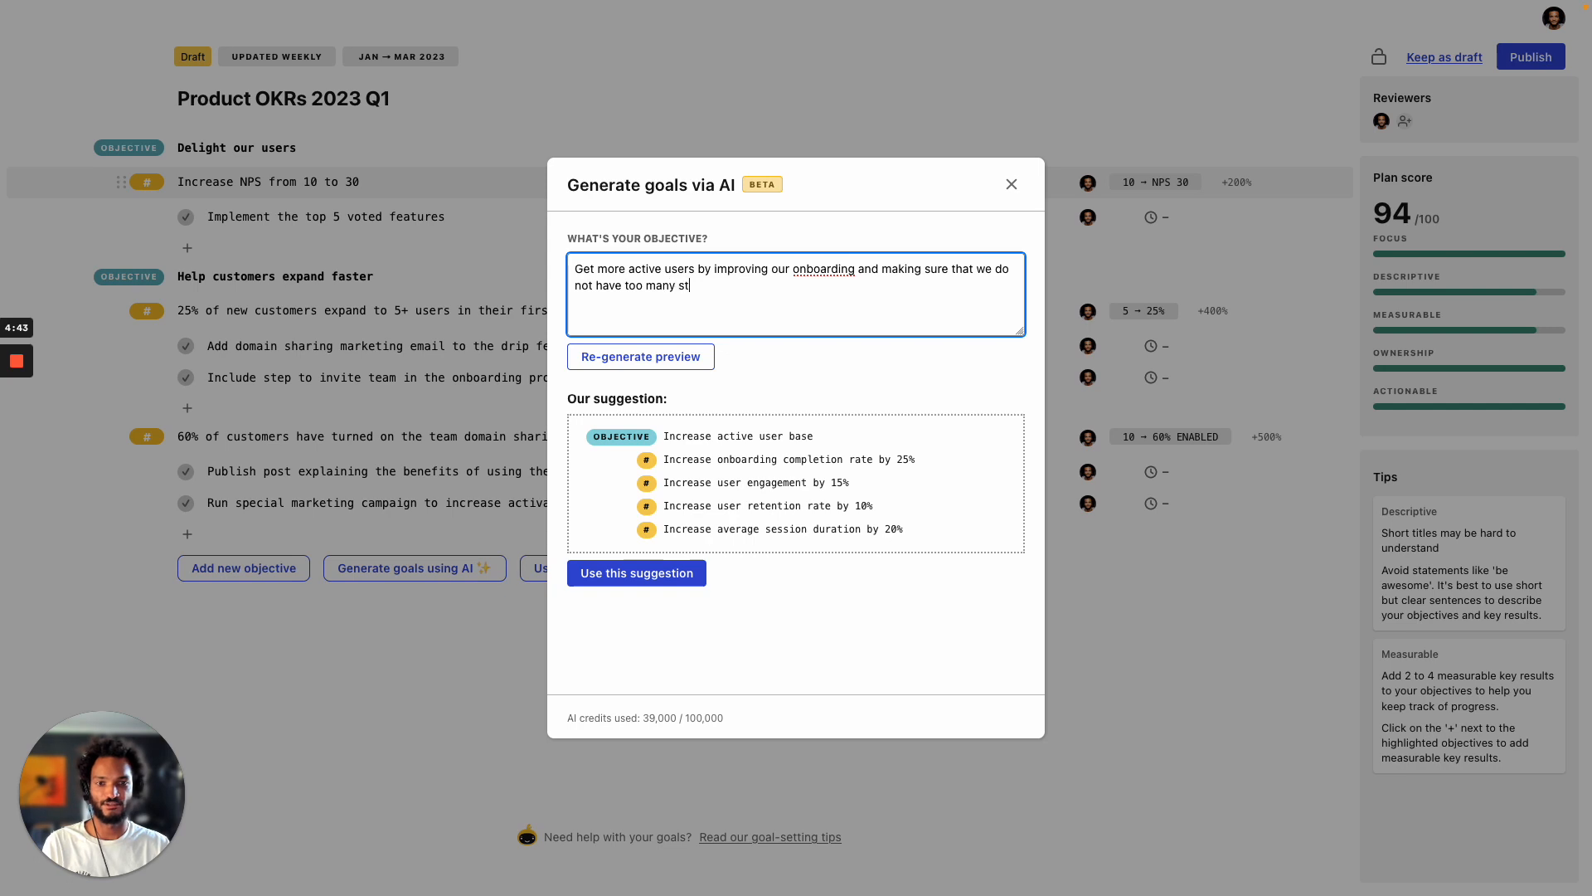
{"action": "type", "text": "eps to oactive"}
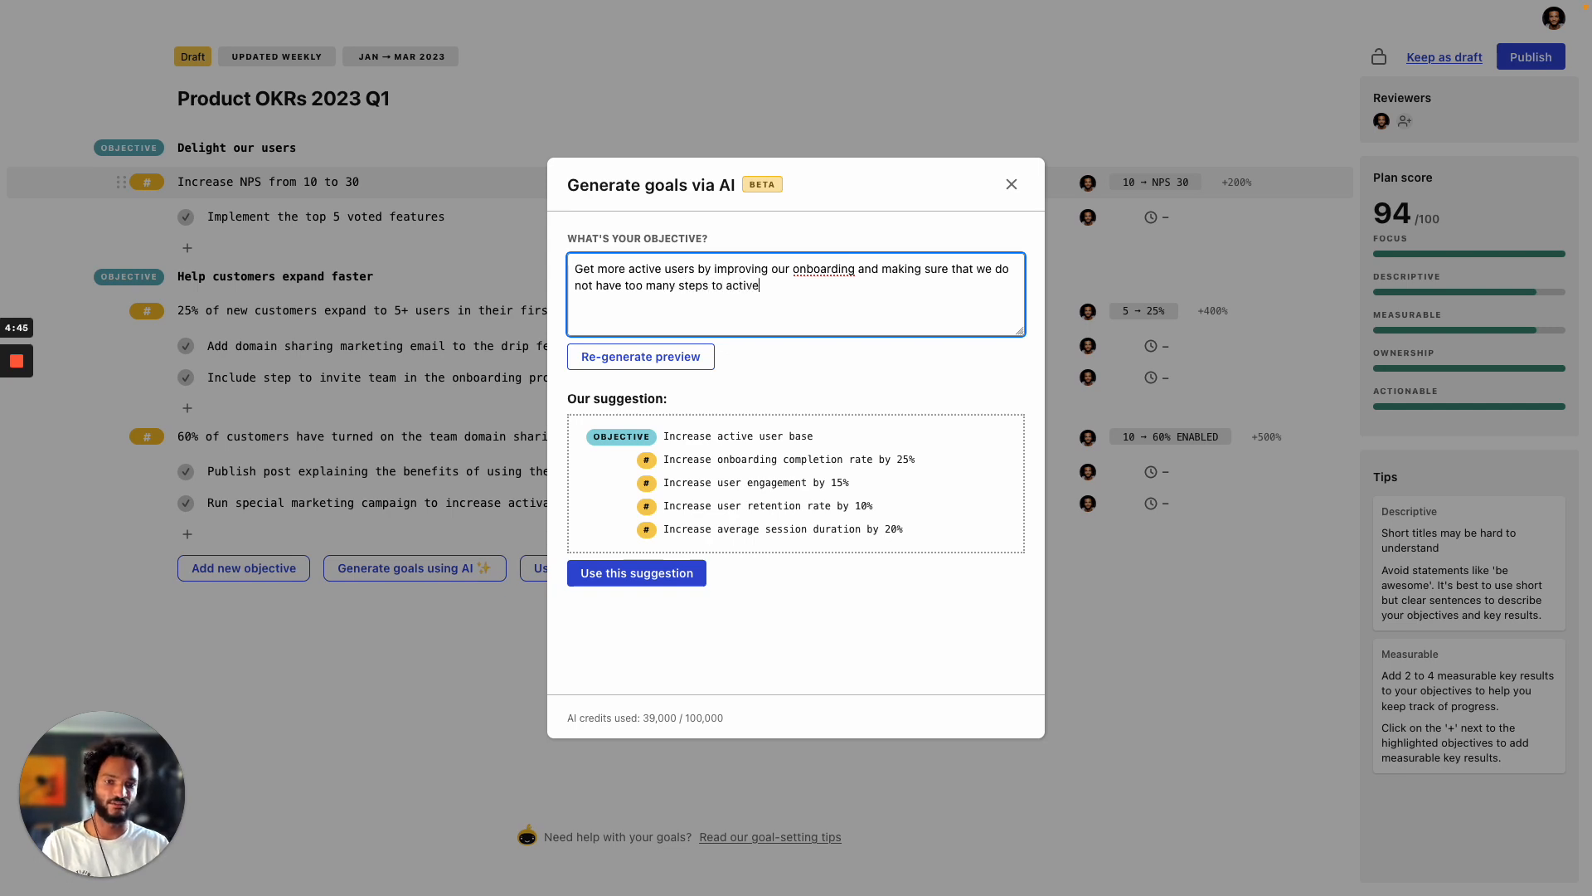
{"action": "type", "text": " the users."}
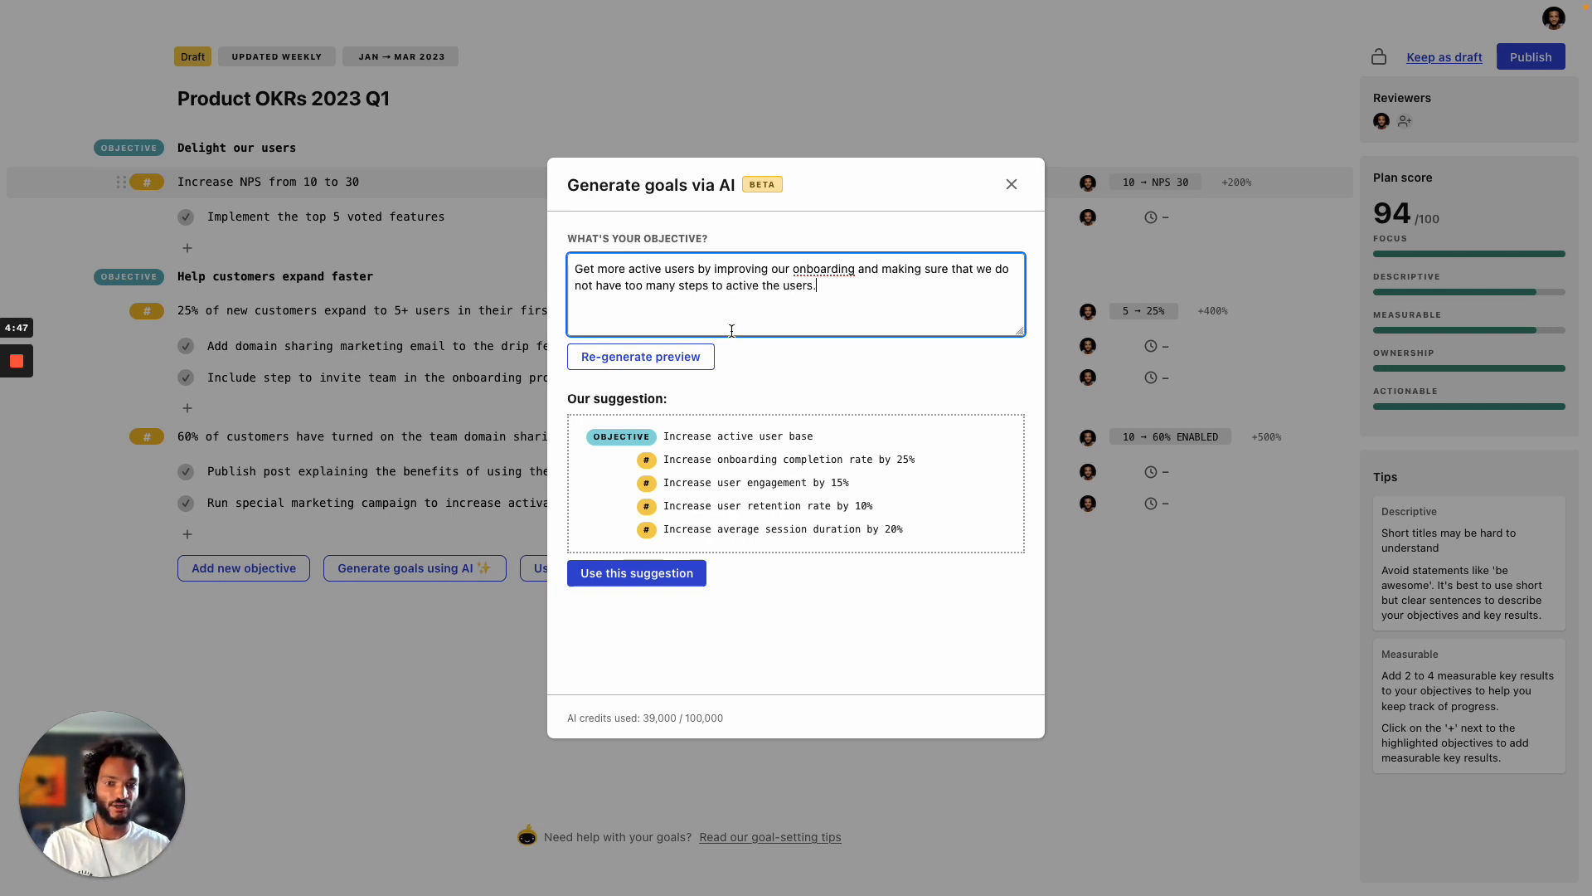
{"action": "left_click", "coordinate": [622, 358]}
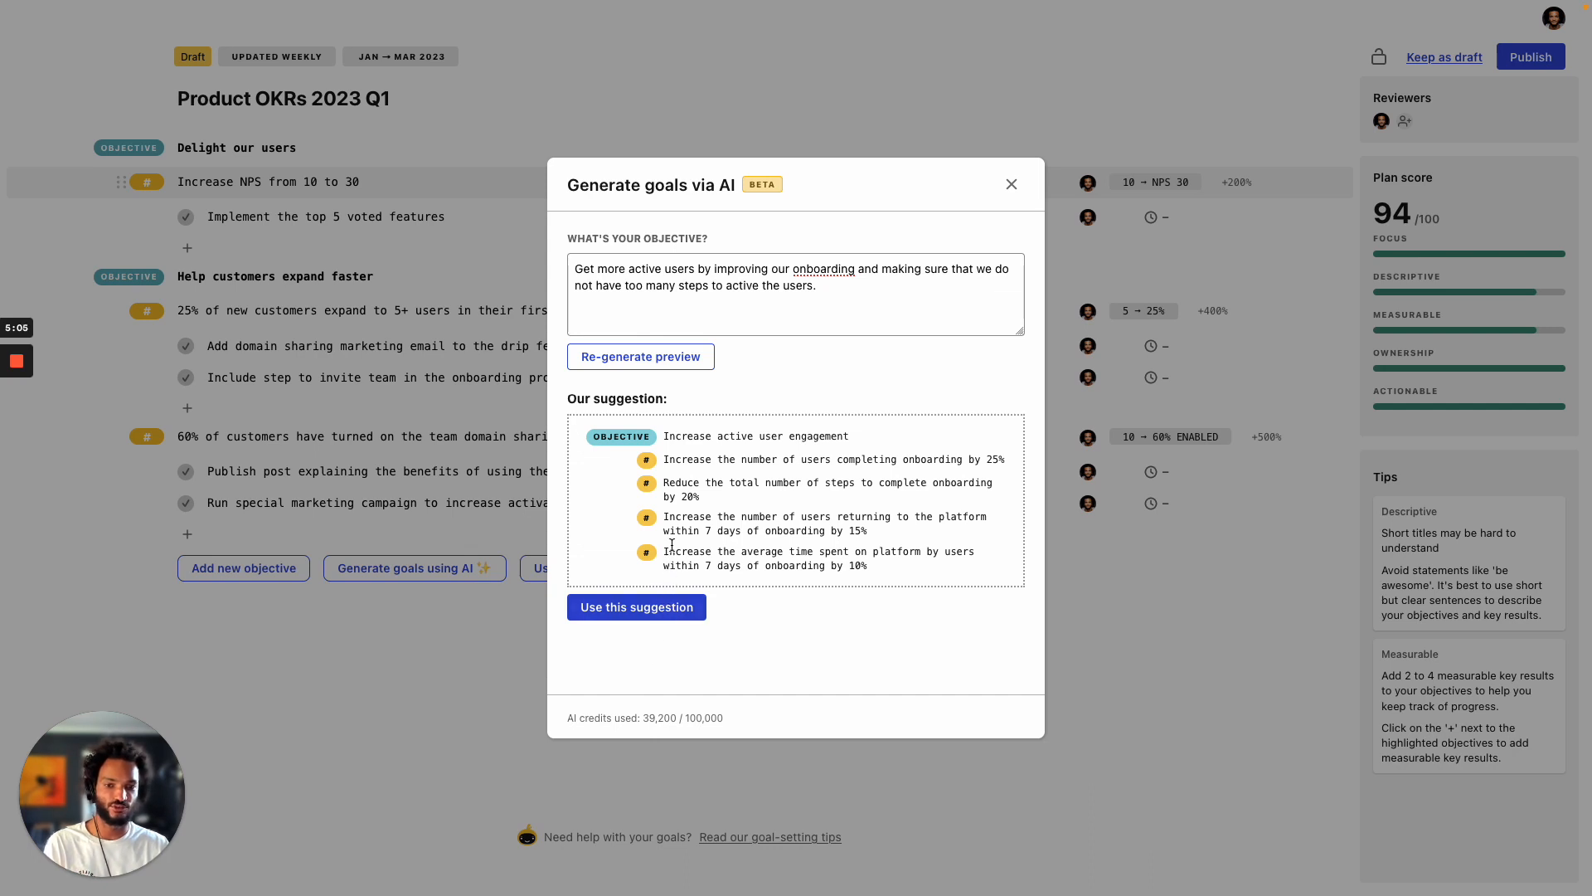
{"action": "left_click", "coordinate": [645, 618]}
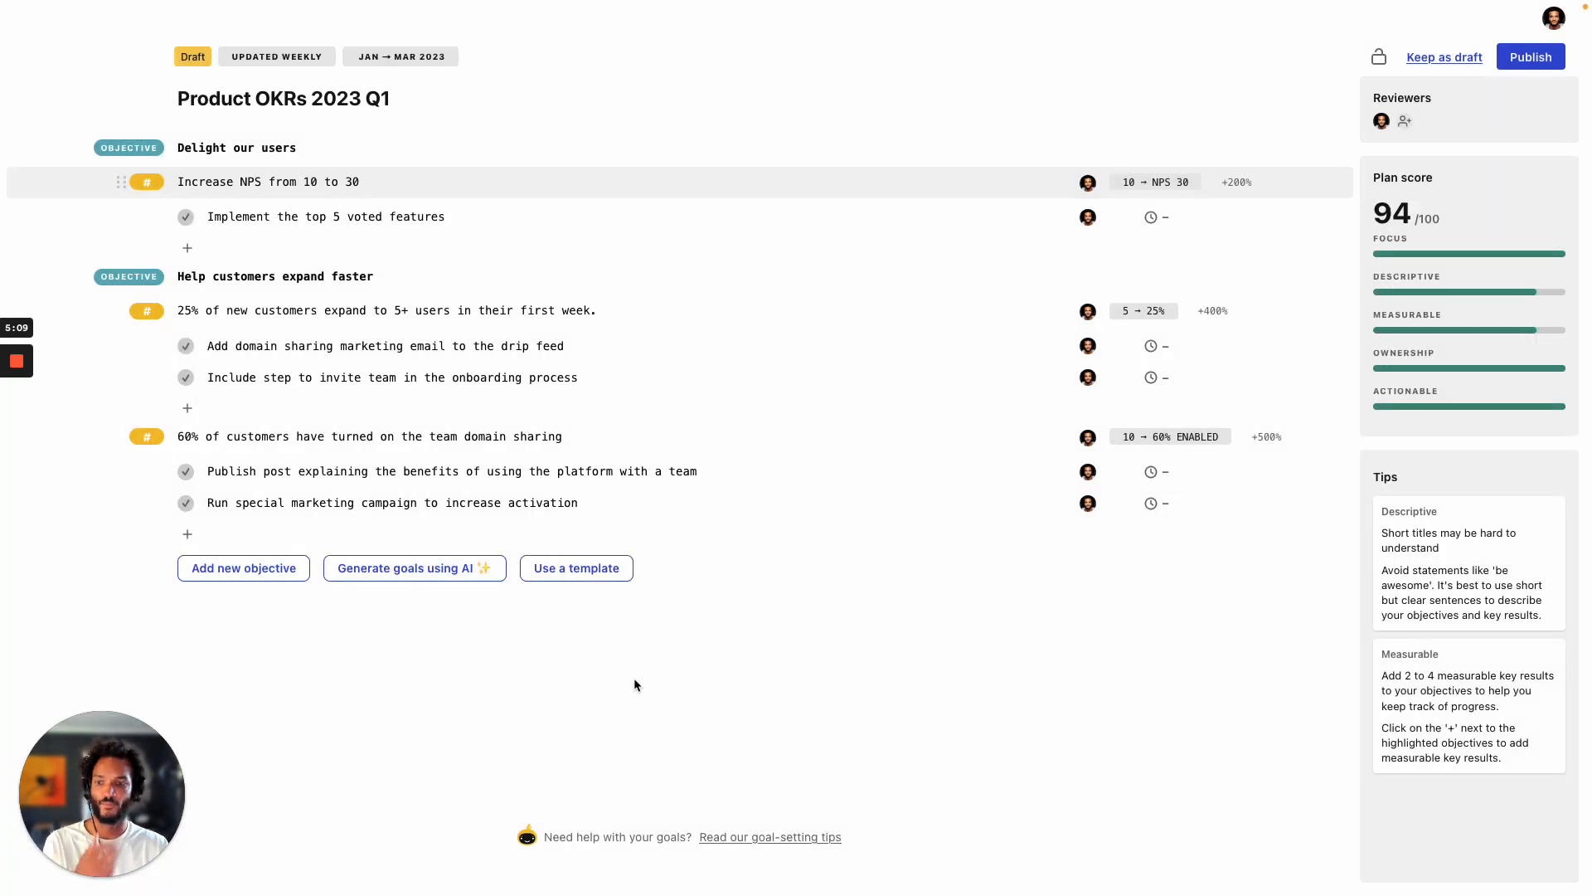
Generate AI tasks for the key result "Reduce the total number of steps to complete onboarding by 20%".
{"action": "scroll", "coordinate": [351, 602], "scroll_direction": "down", "scroll_amount": 2}
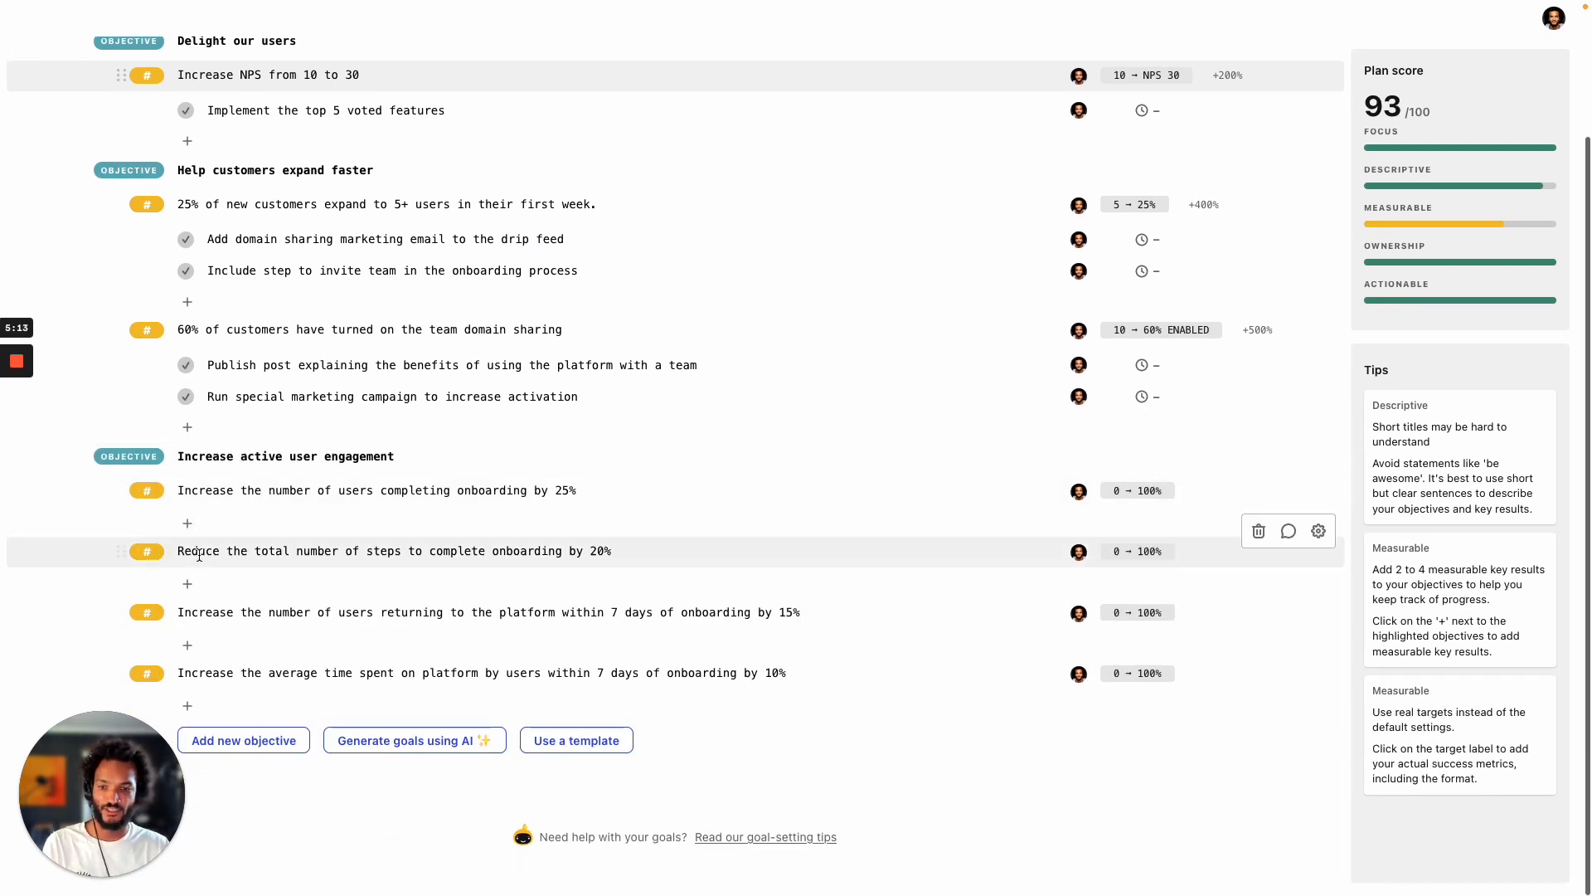
{"action": "left_click", "coordinate": [189, 585]}
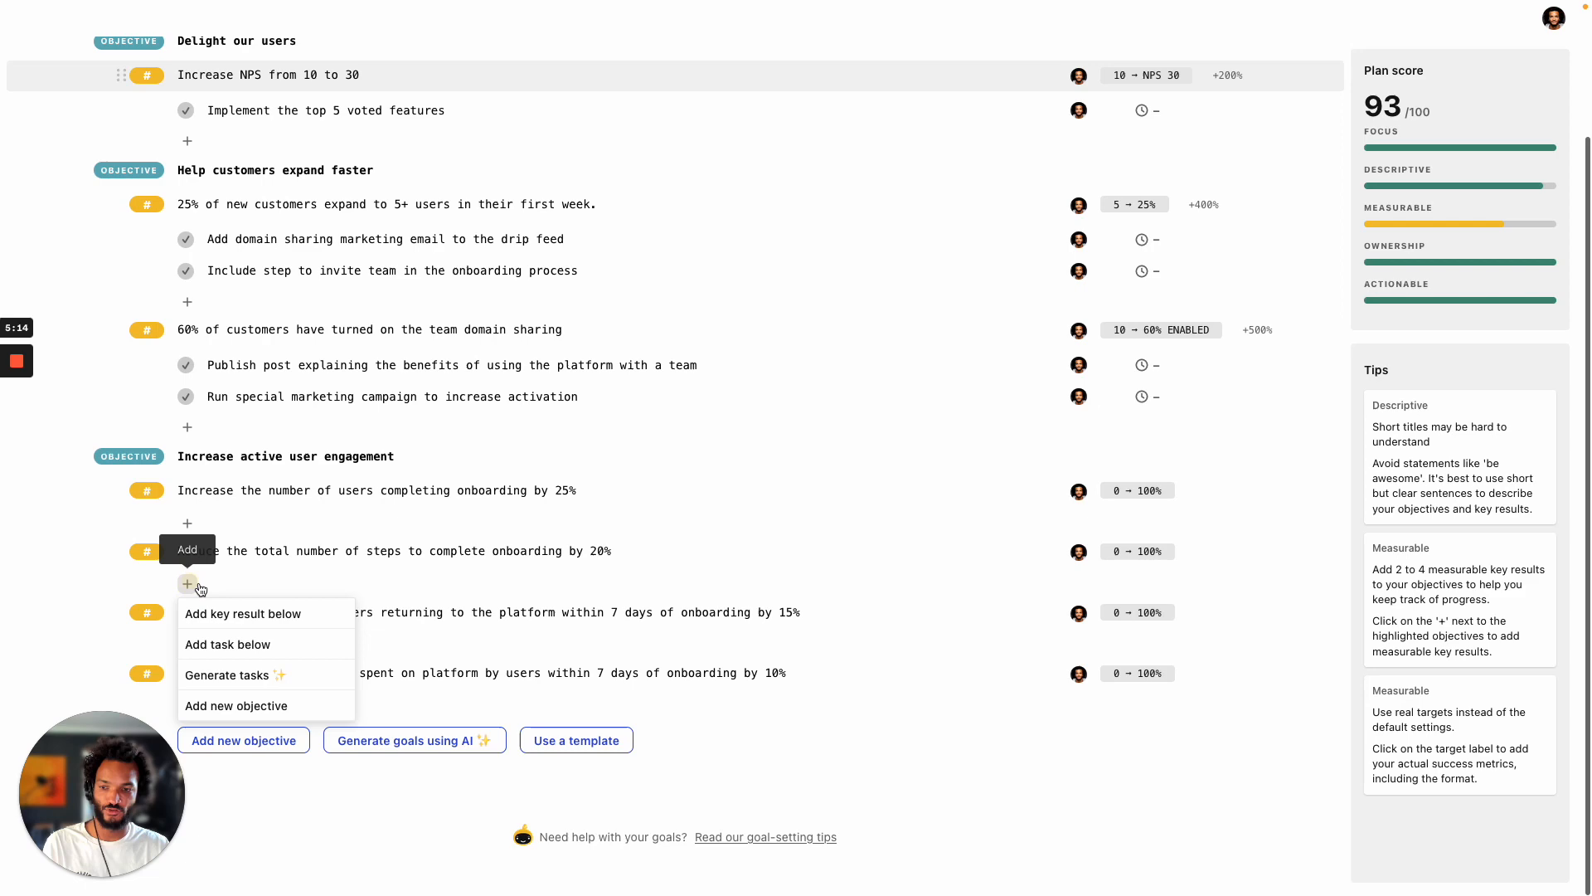
{"action": "left_click", "coordinate": [232, 675]}
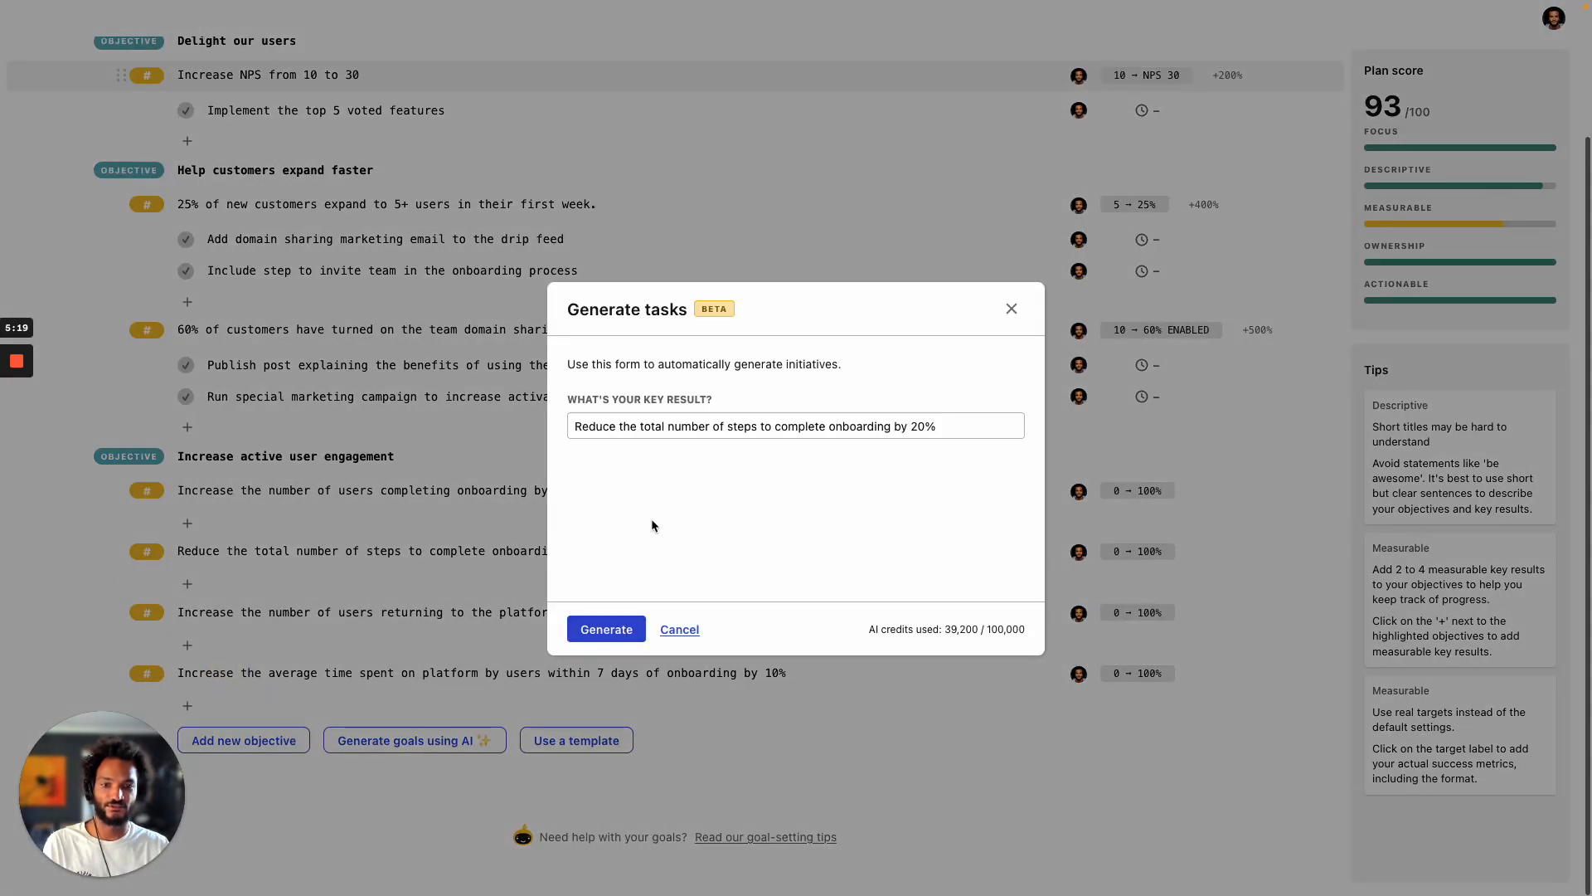
{"action": "left_click", "coordinate": [622, 630]}
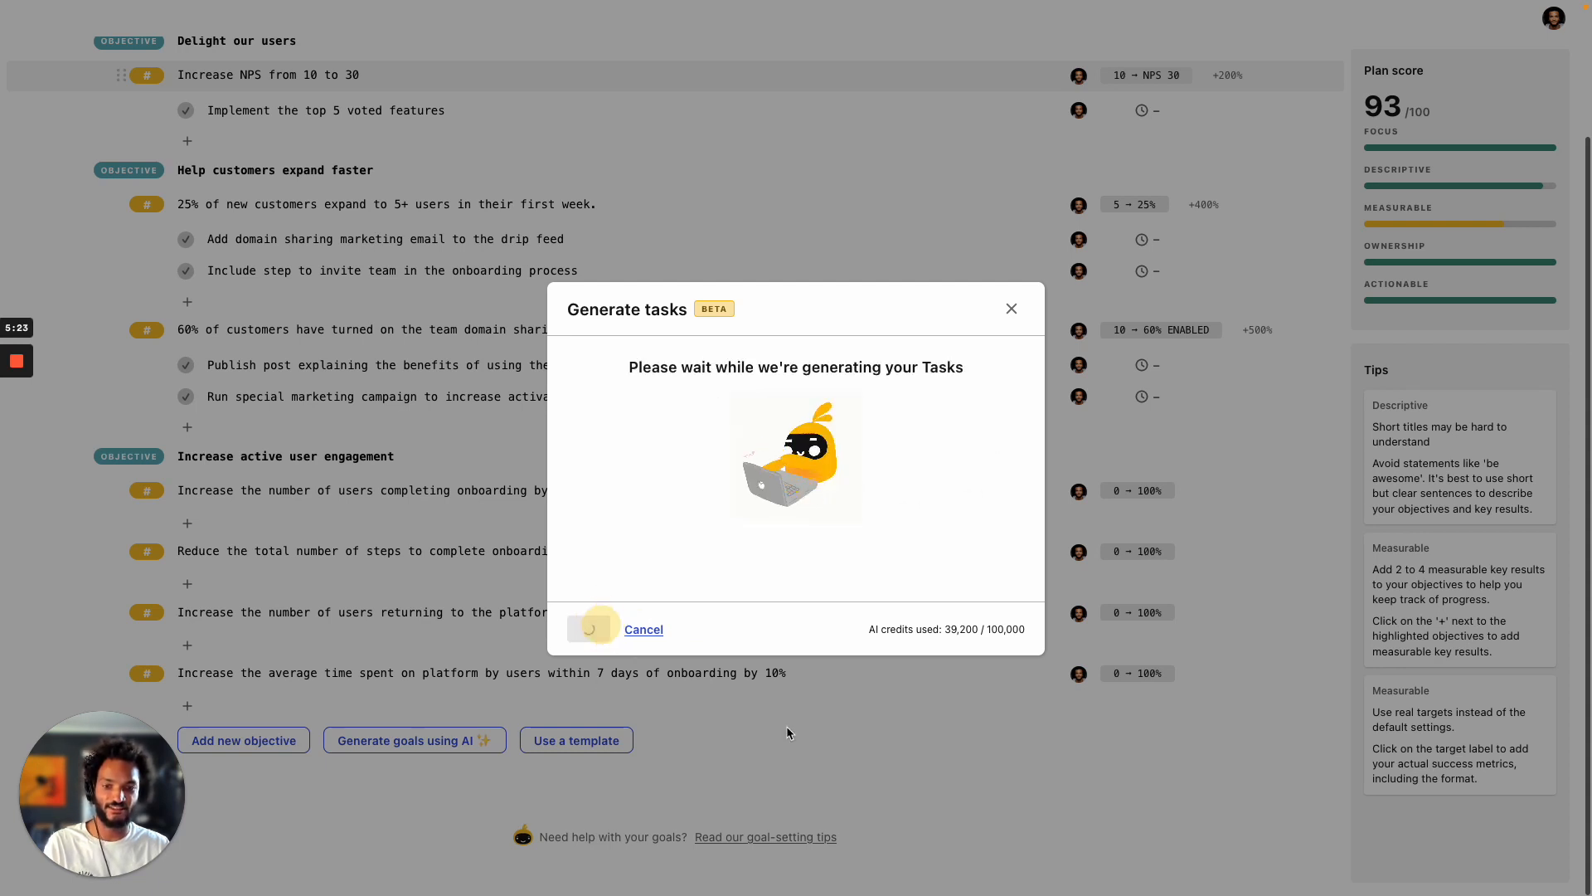
{"action": "left_click", "coordinate": [646, 630]}
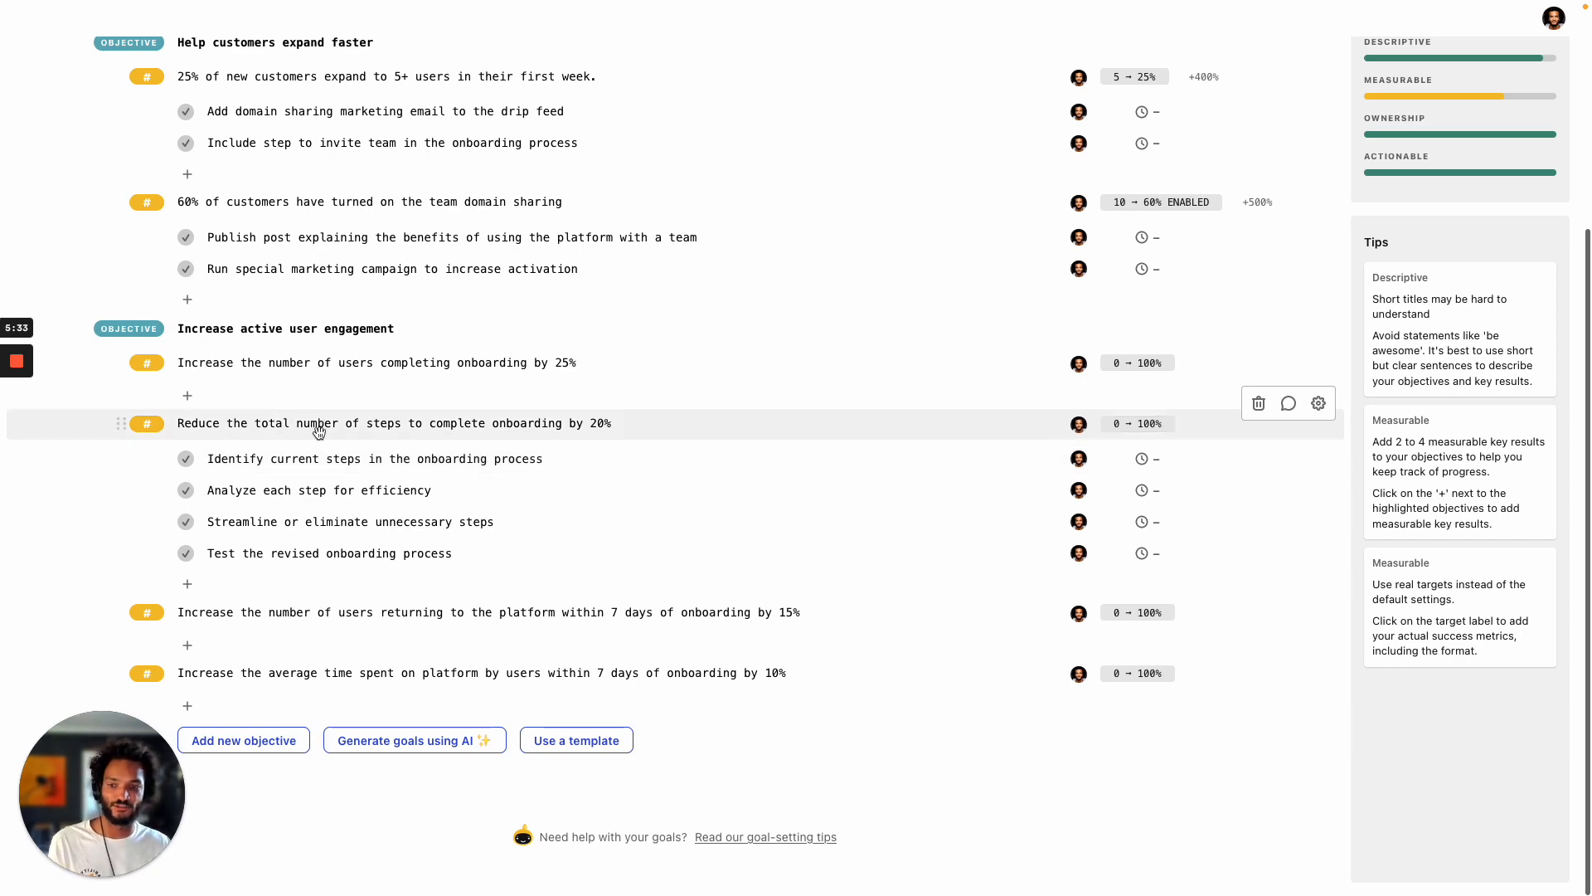
{"action": "scroll", "coordinate": [522, 515], "scroll_direction": "up", "scroll_amount": 3}
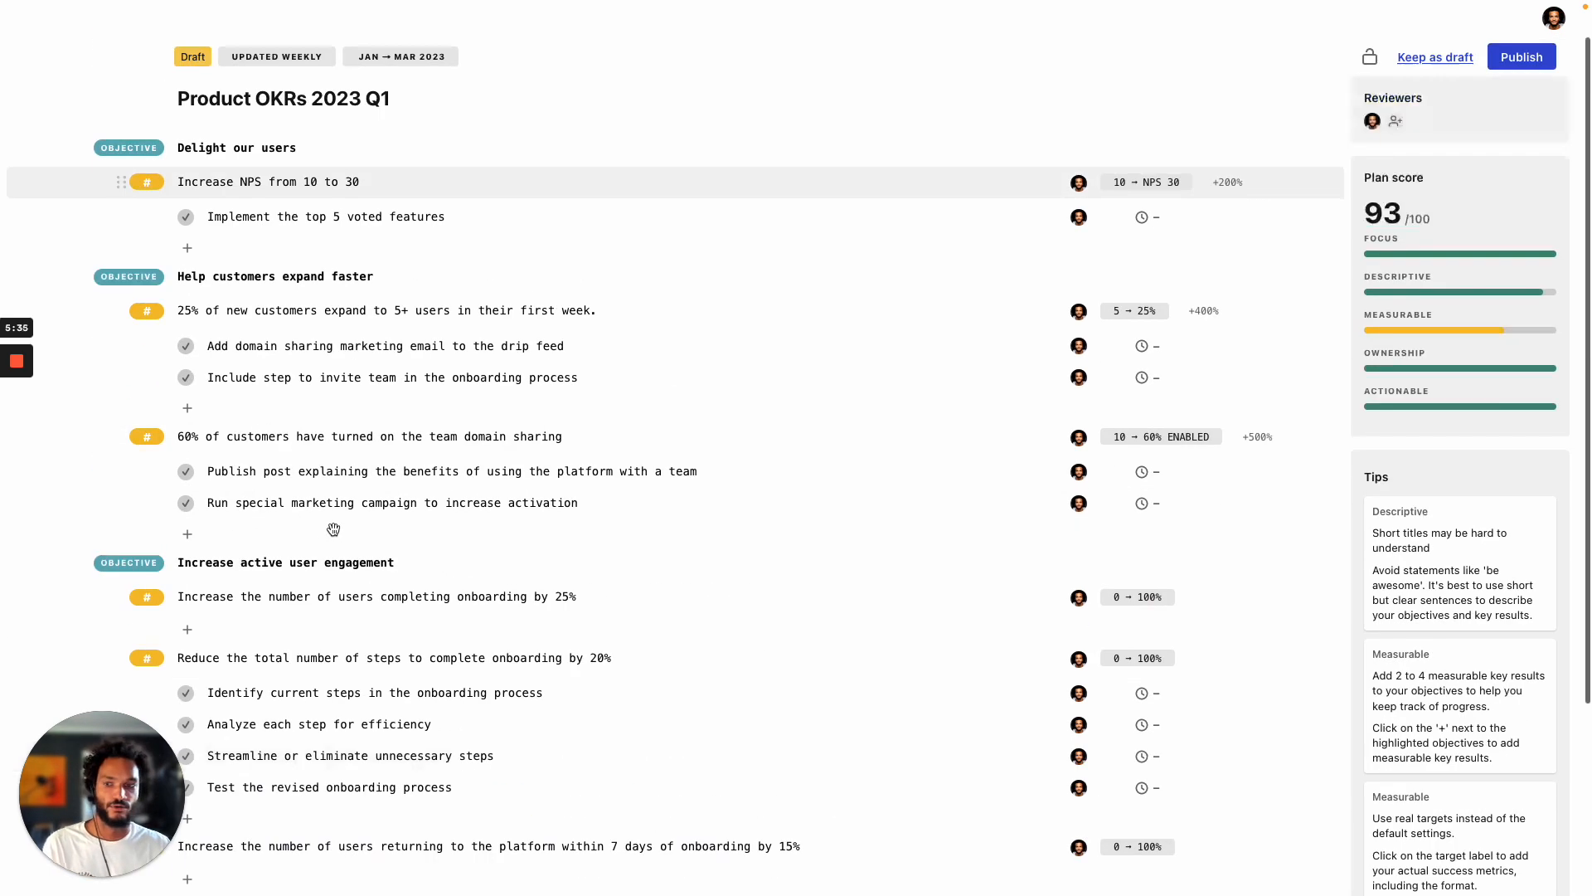
{"action": "scroll", "coordinate": [1231, 292], "scroll_direction": "down", "scroll_amount": 1}
{"action": "scroll", "coordinate": [803, 757], "scroll_direction": "down", "scroll_amount": 1}
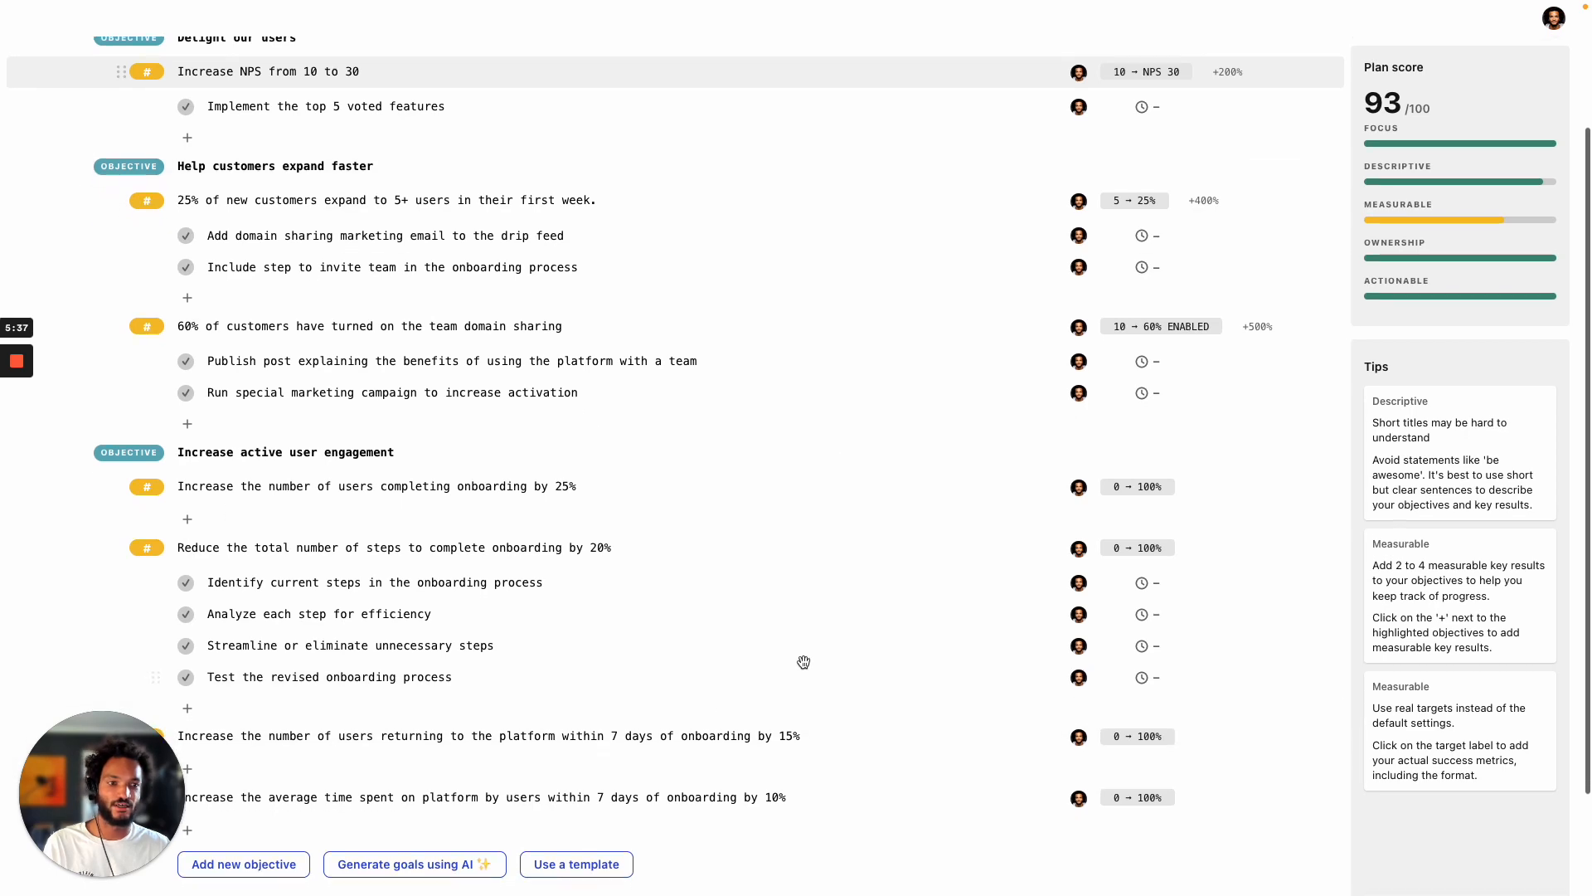
{"action": "scroll", "coordinate": [1024, 142], "scroll_direction": "up", "scroll_amount": 3}
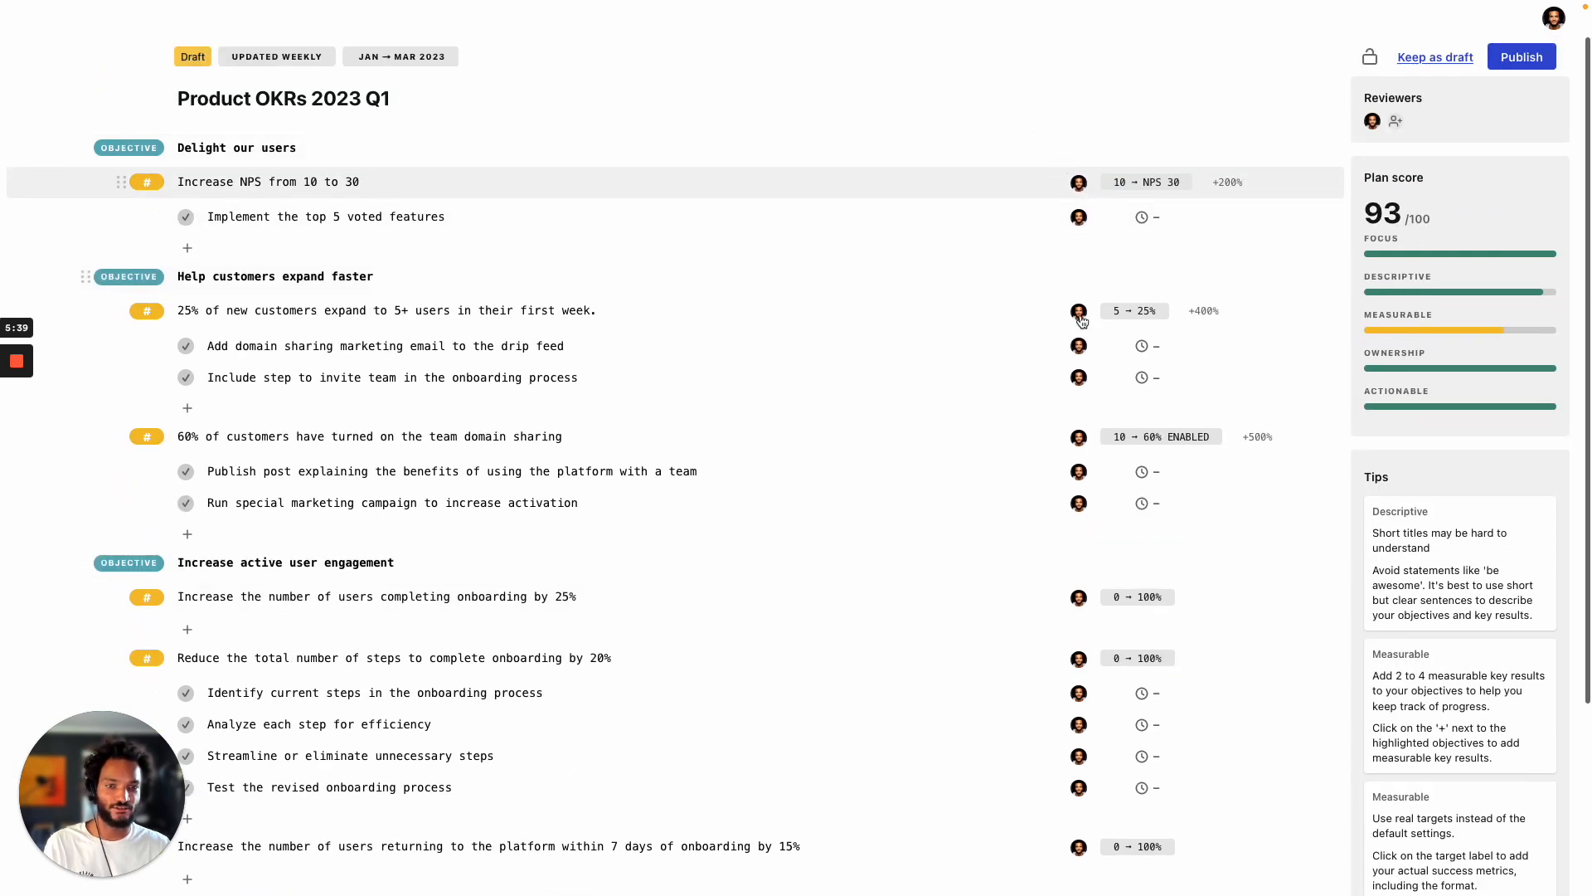
View the team invitation form from the owner choices of "Increase the number of users completing onboarding by 25%" and close it.
{"action": "scroll", "coordinate": [1082, 539], "scroll_direction": "down", "scroll_amount": 1}
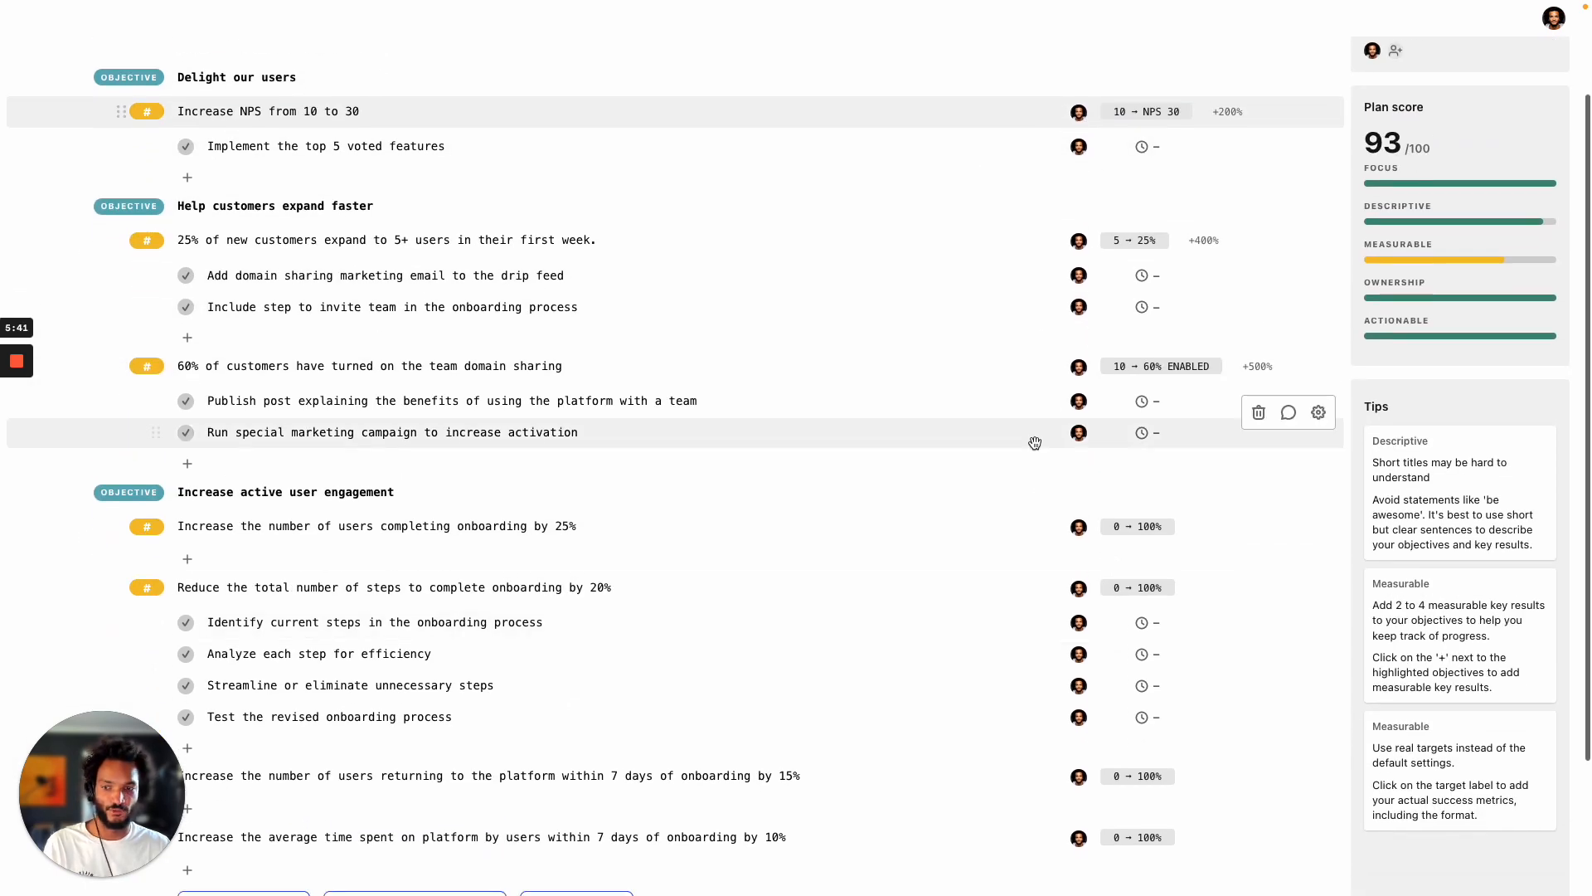
{"action": "left_click", "coordinate": [1079, 529]}
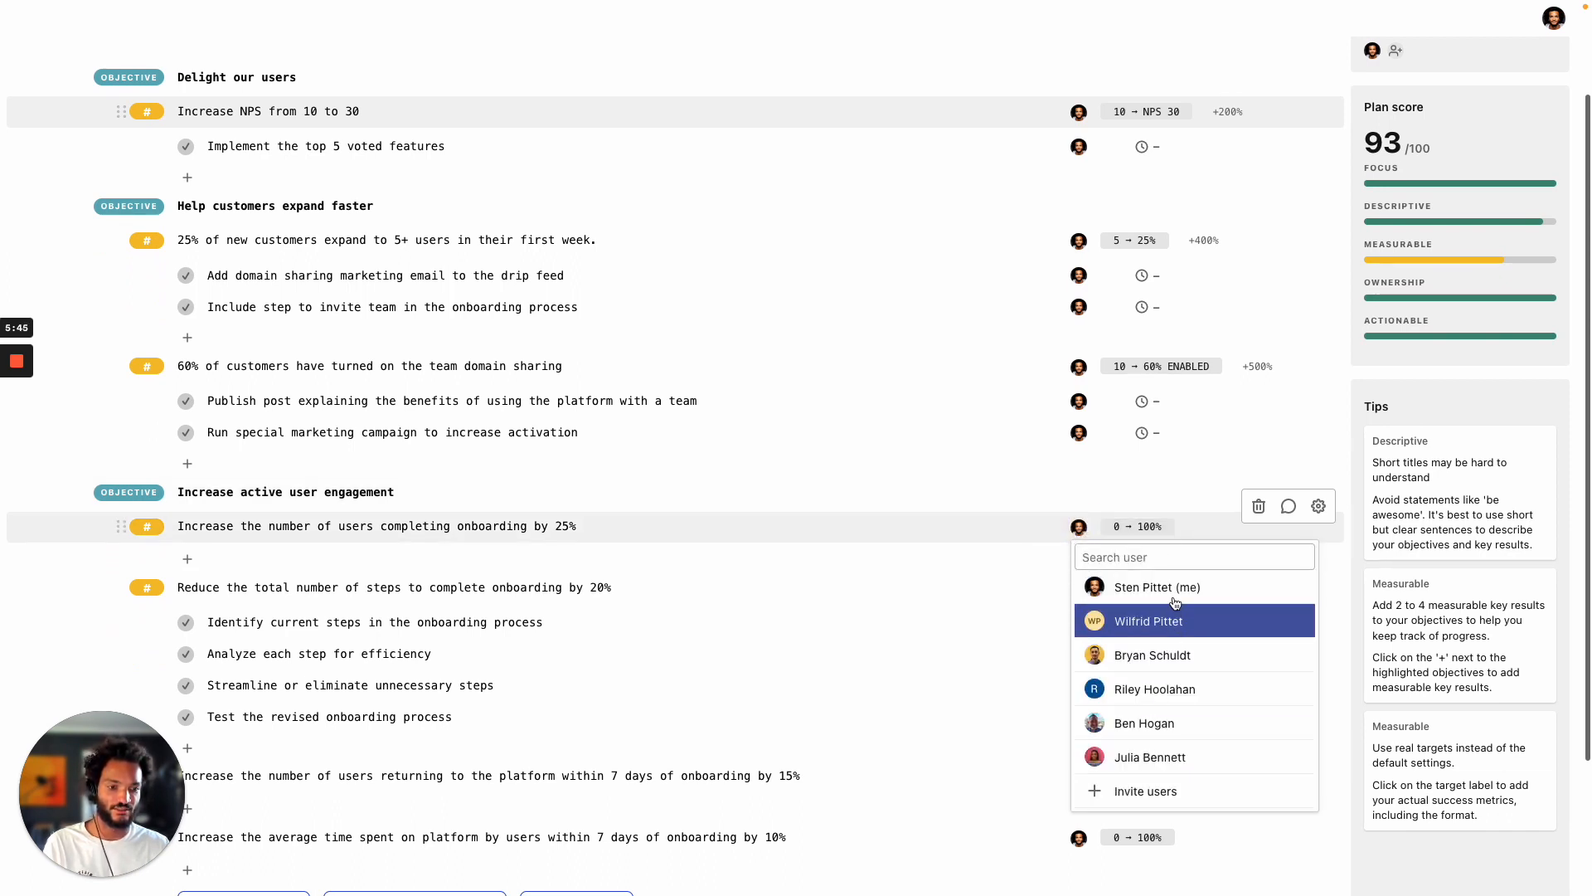
{"action": "left_click", "coordinate": [1145, 791]}
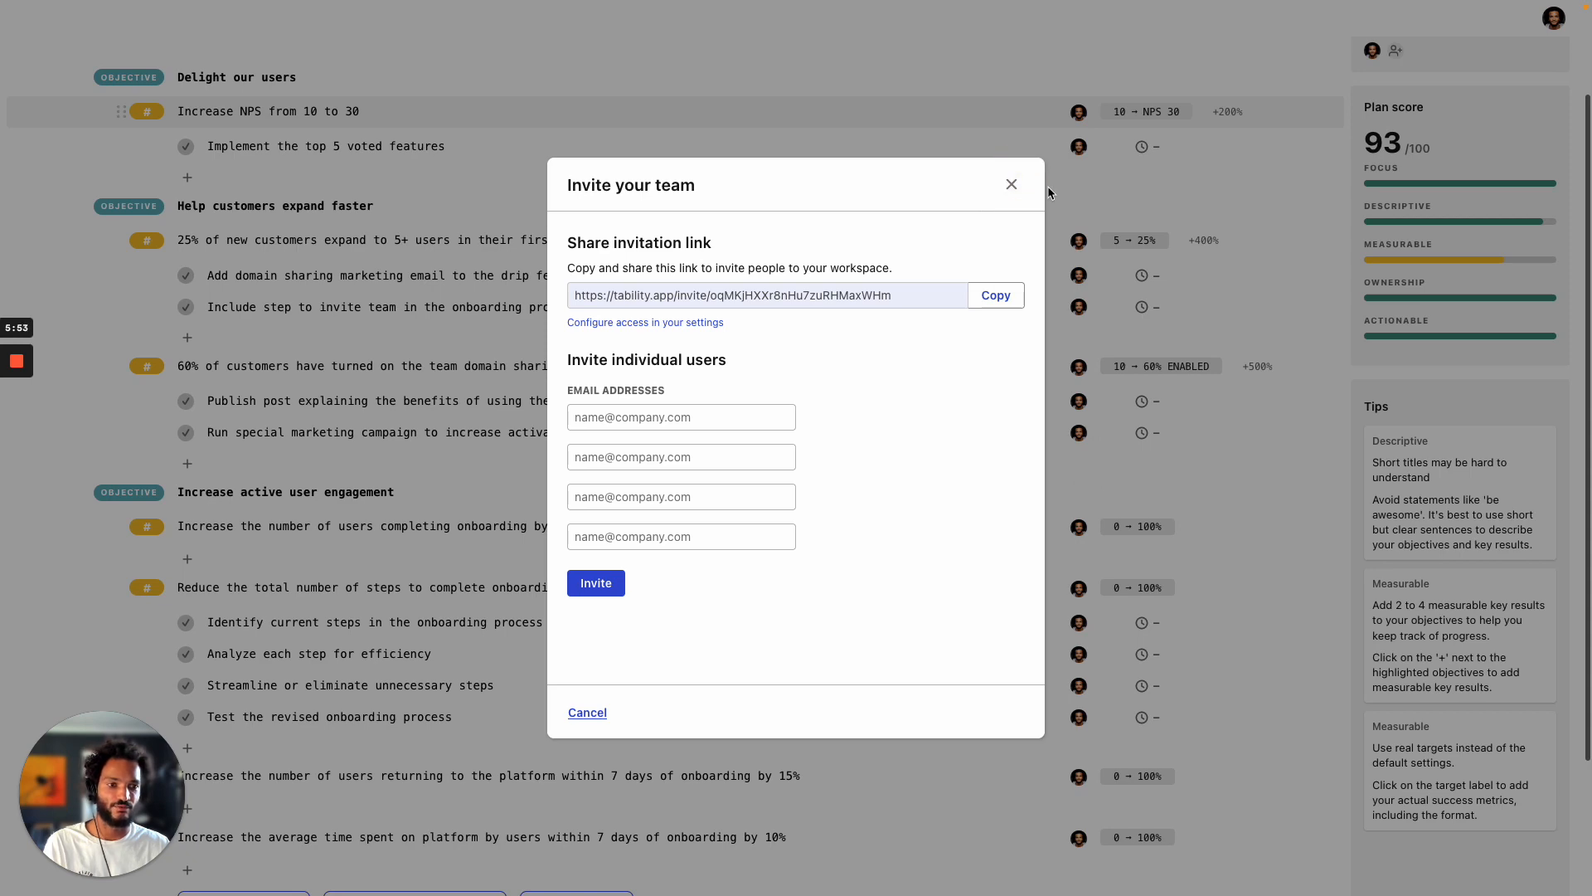
{"action": "left_click", "coordinate": [1012, 185]}
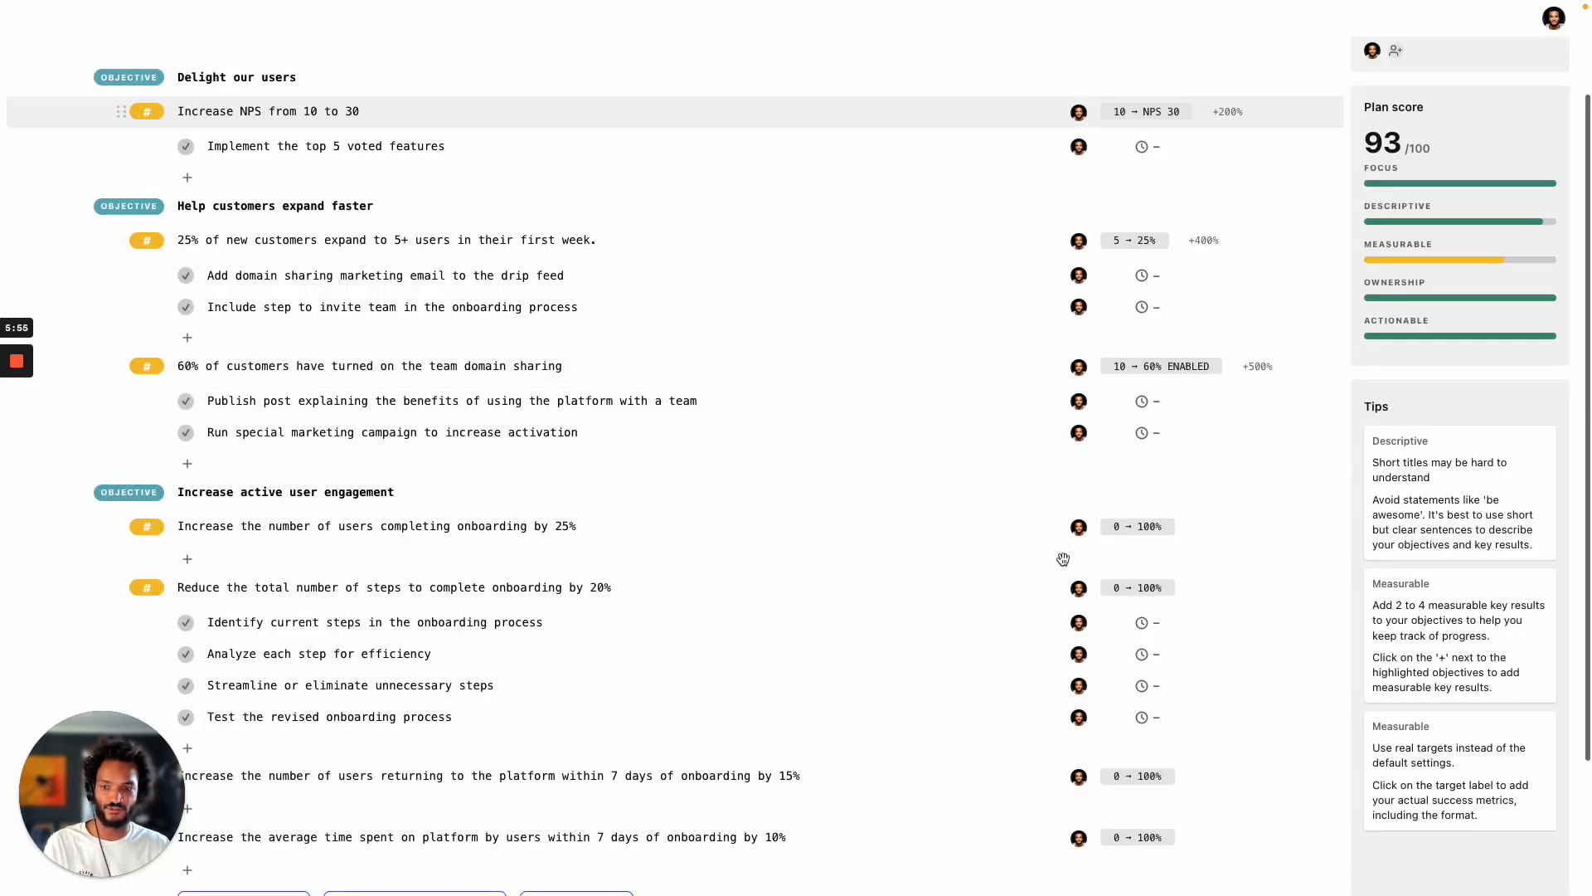
Assign different teammates as owners of the key results on completing onboarding by 25% and reducing onboarding steps by 20%.
{"action": "left_click", "coordinate": [1078, 586]}
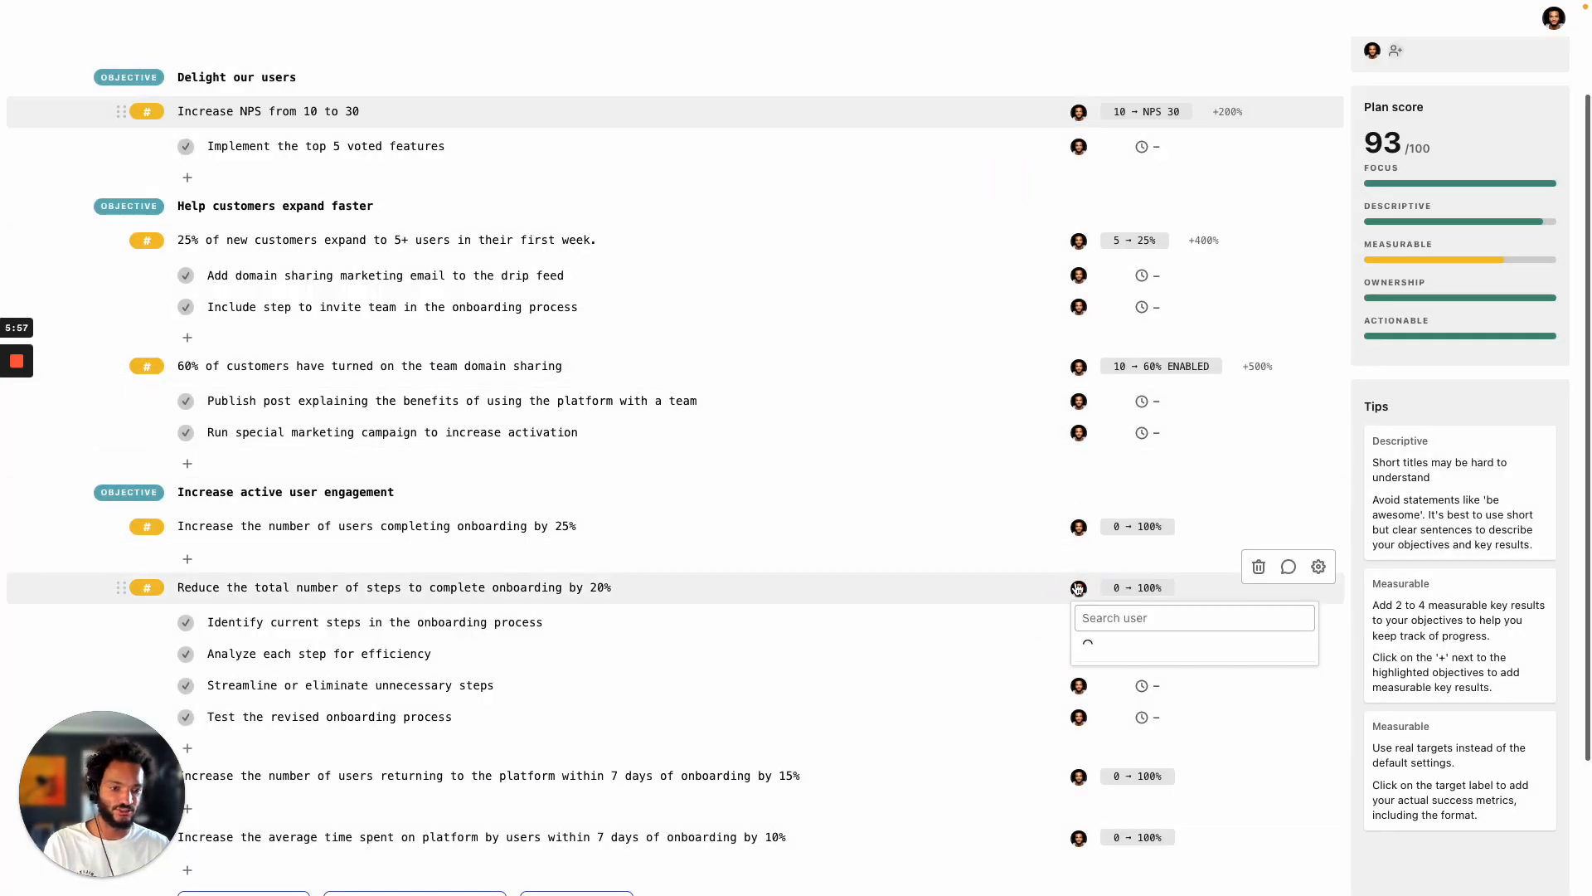
{"action": "key", "text": "Escape"}
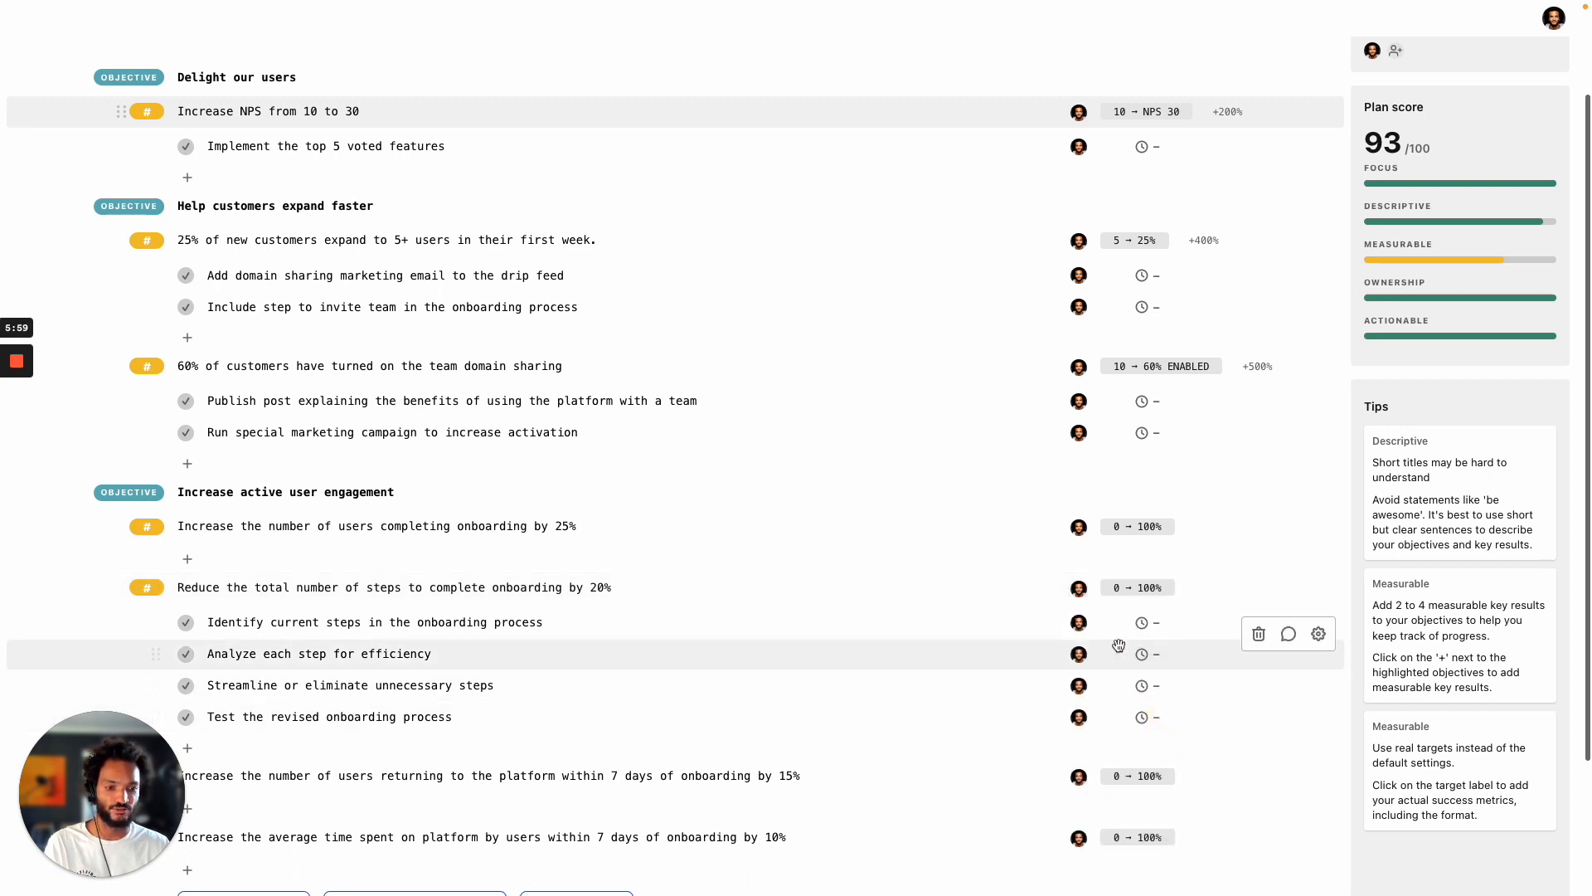
{"action": "left_click", "coordinate": [1082, 587]}
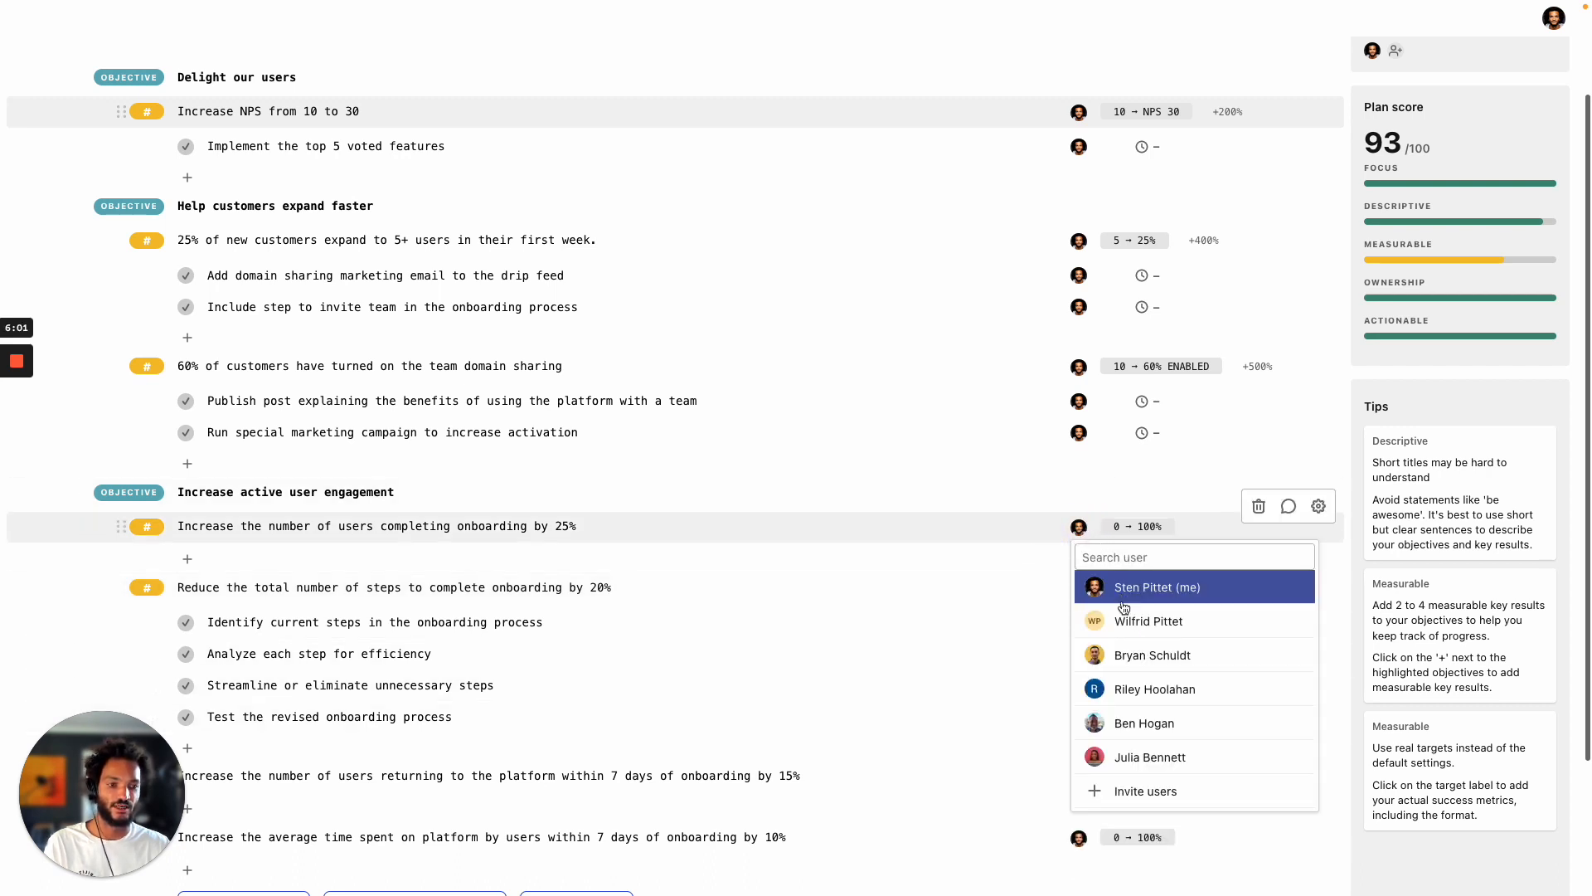
{"action": "left_click", "coordinate": [1149, 620]}
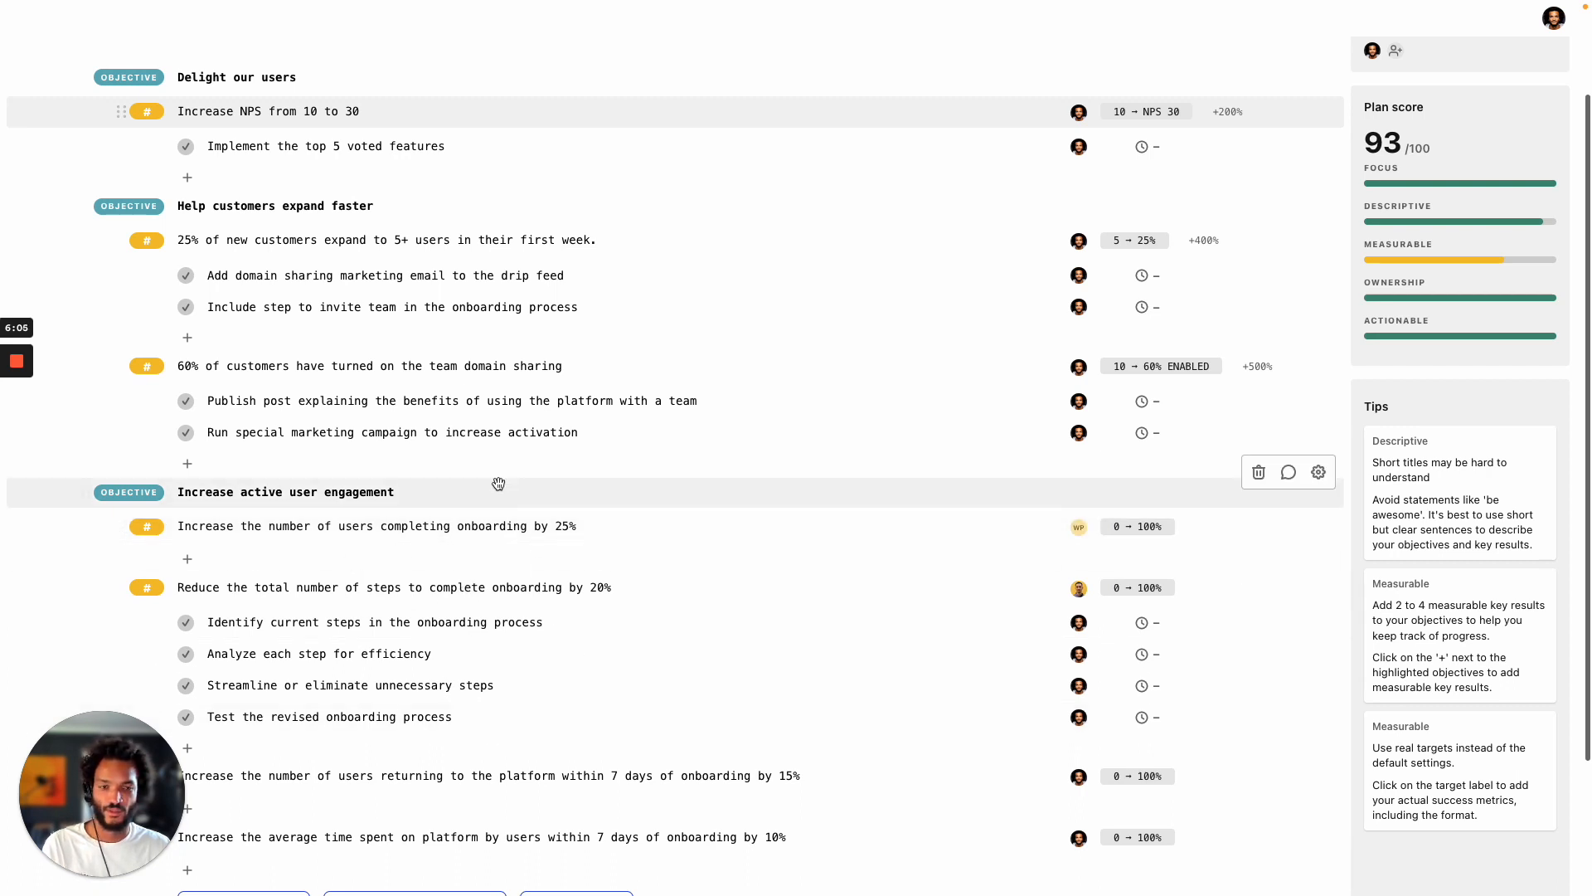
Try to reorder the key result "60% of customers have turned on the team domain sharing" within its objective.
{"action": "scroll", "coordinate": [505, 484], "scroll_direction": "up", "scroll_amount": 1}
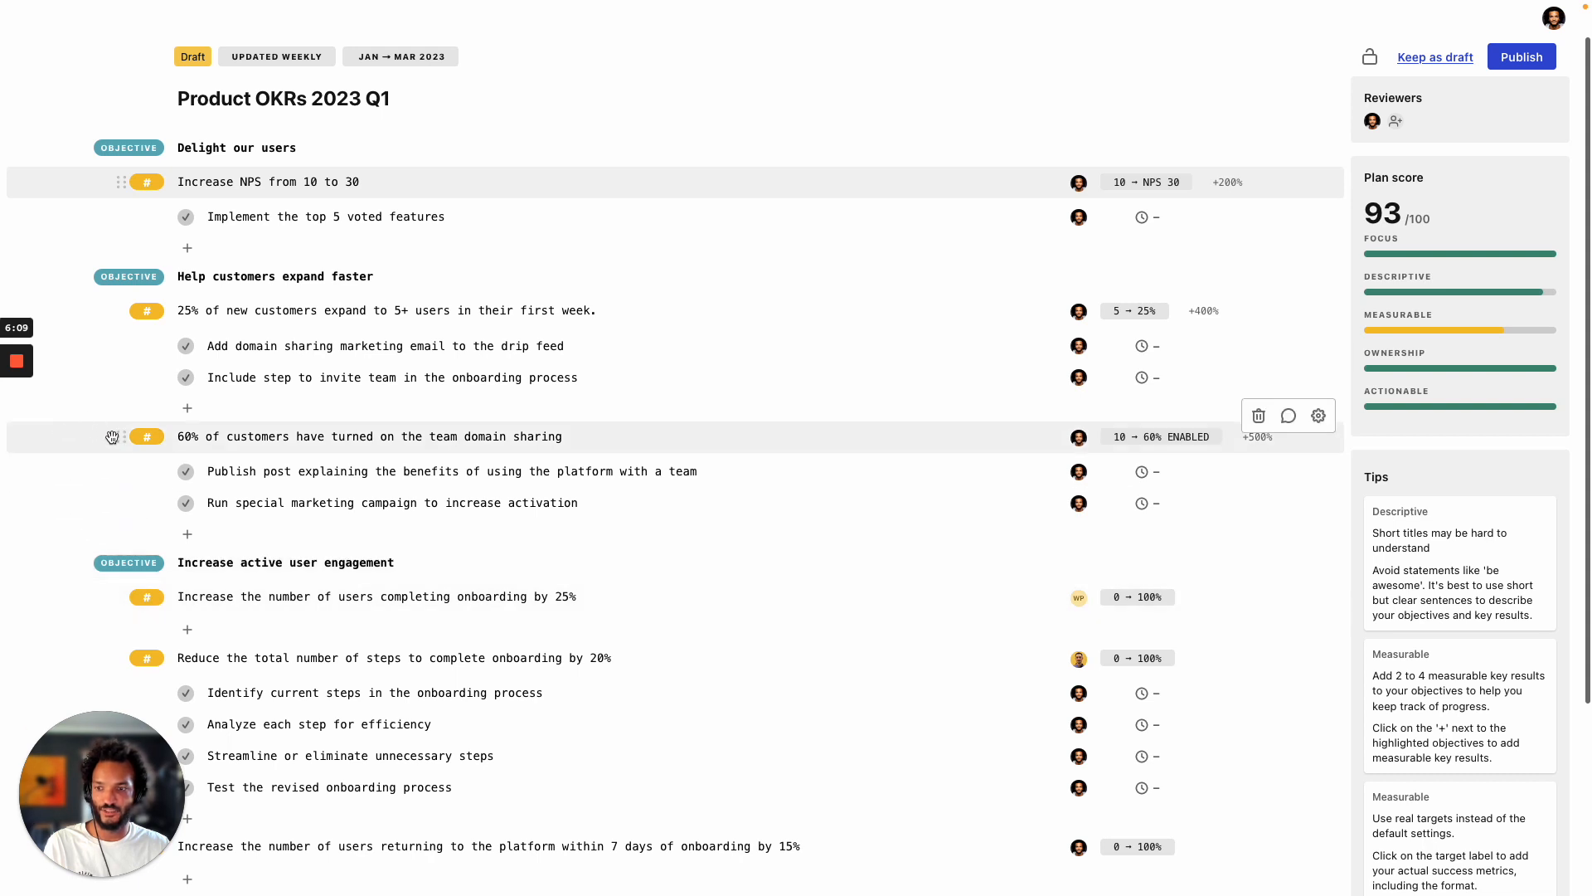
{"action": "mouse_move", "coordinate": [120, 437]}
{"action": "left_mouse_down"}
{"action": "mouse_move", "coordinate": [120, 554]}
{"action": "mouse_move", "coordinate": [125, 433]}
{"action": "left_mouse_up"}
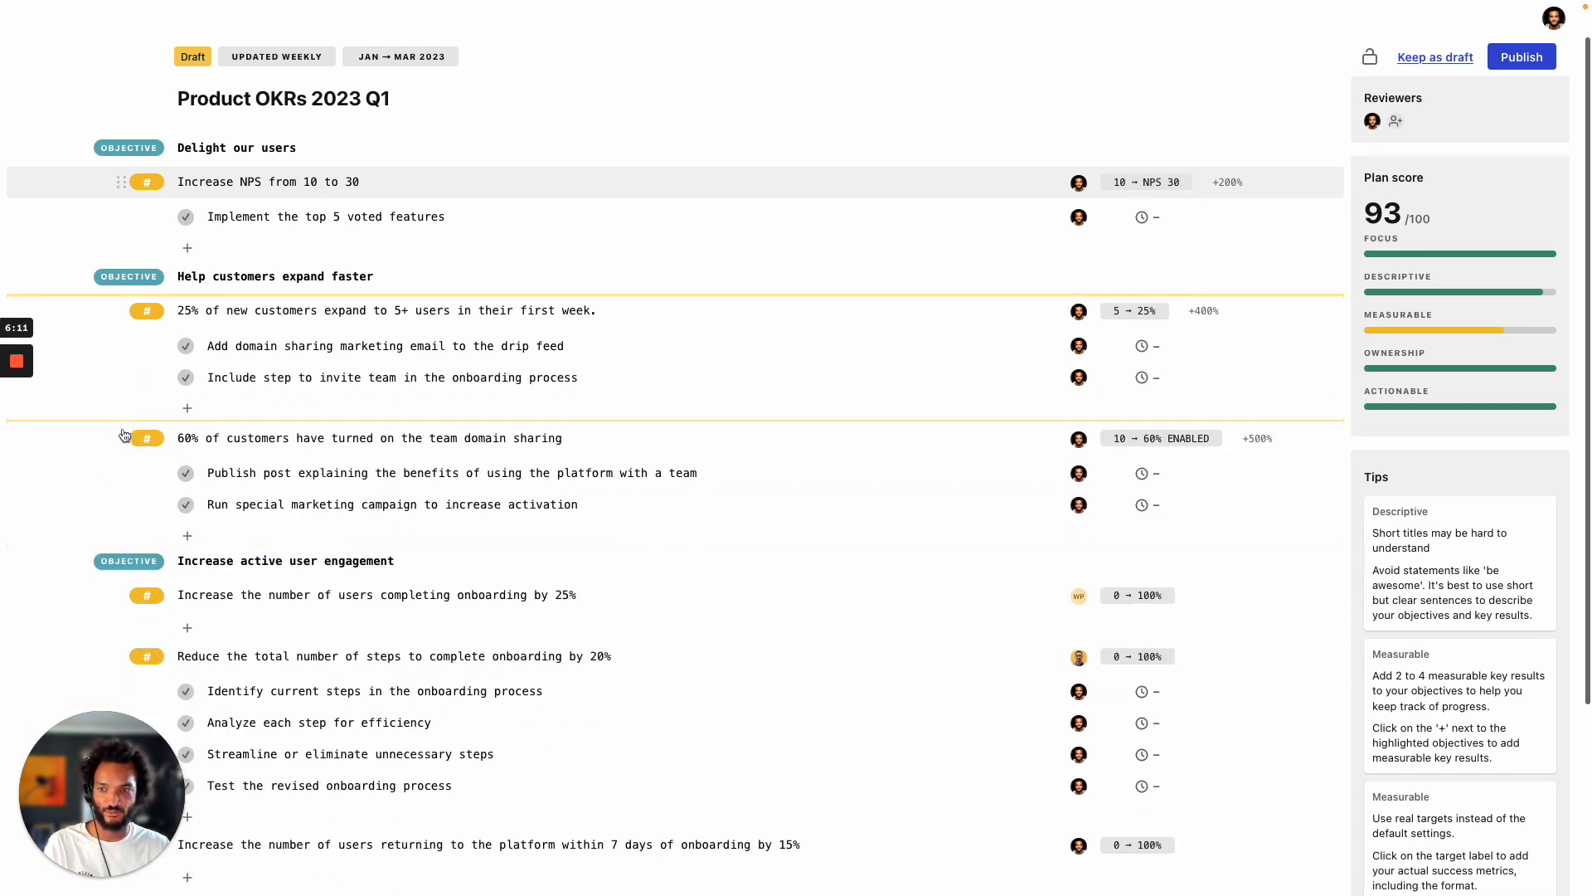
Delete the objective "Increase active user engagement" from the plan.
{"action": "scroll", "coordinate": [610, 624], "scroll_direction": "down", "scroll_amount": 3}
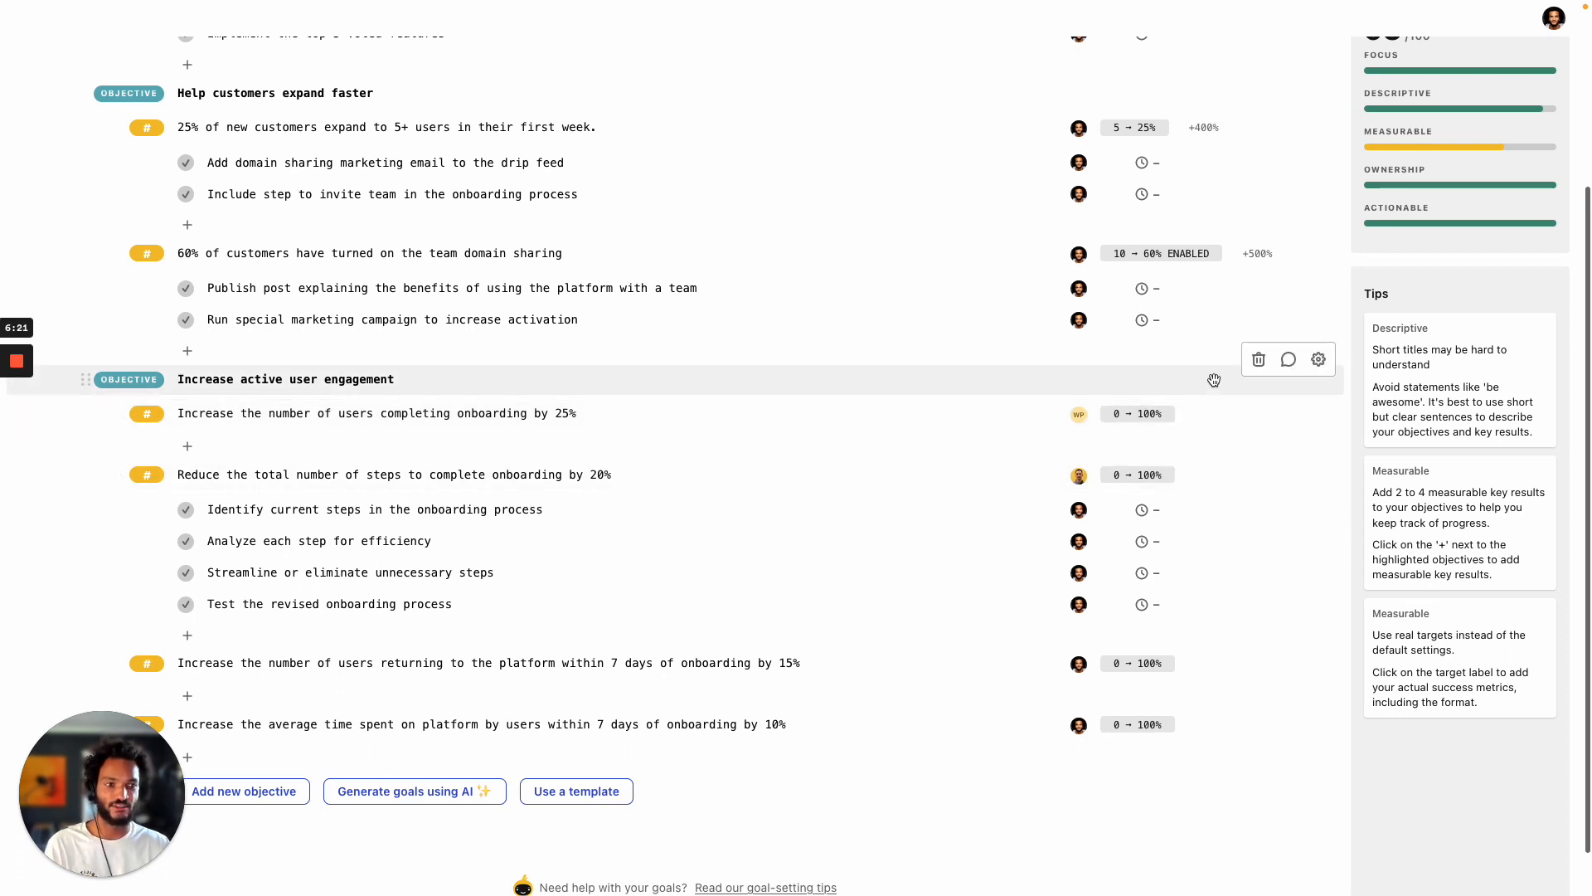
{"action": "left_click", "coordinate": [1260, 365]}
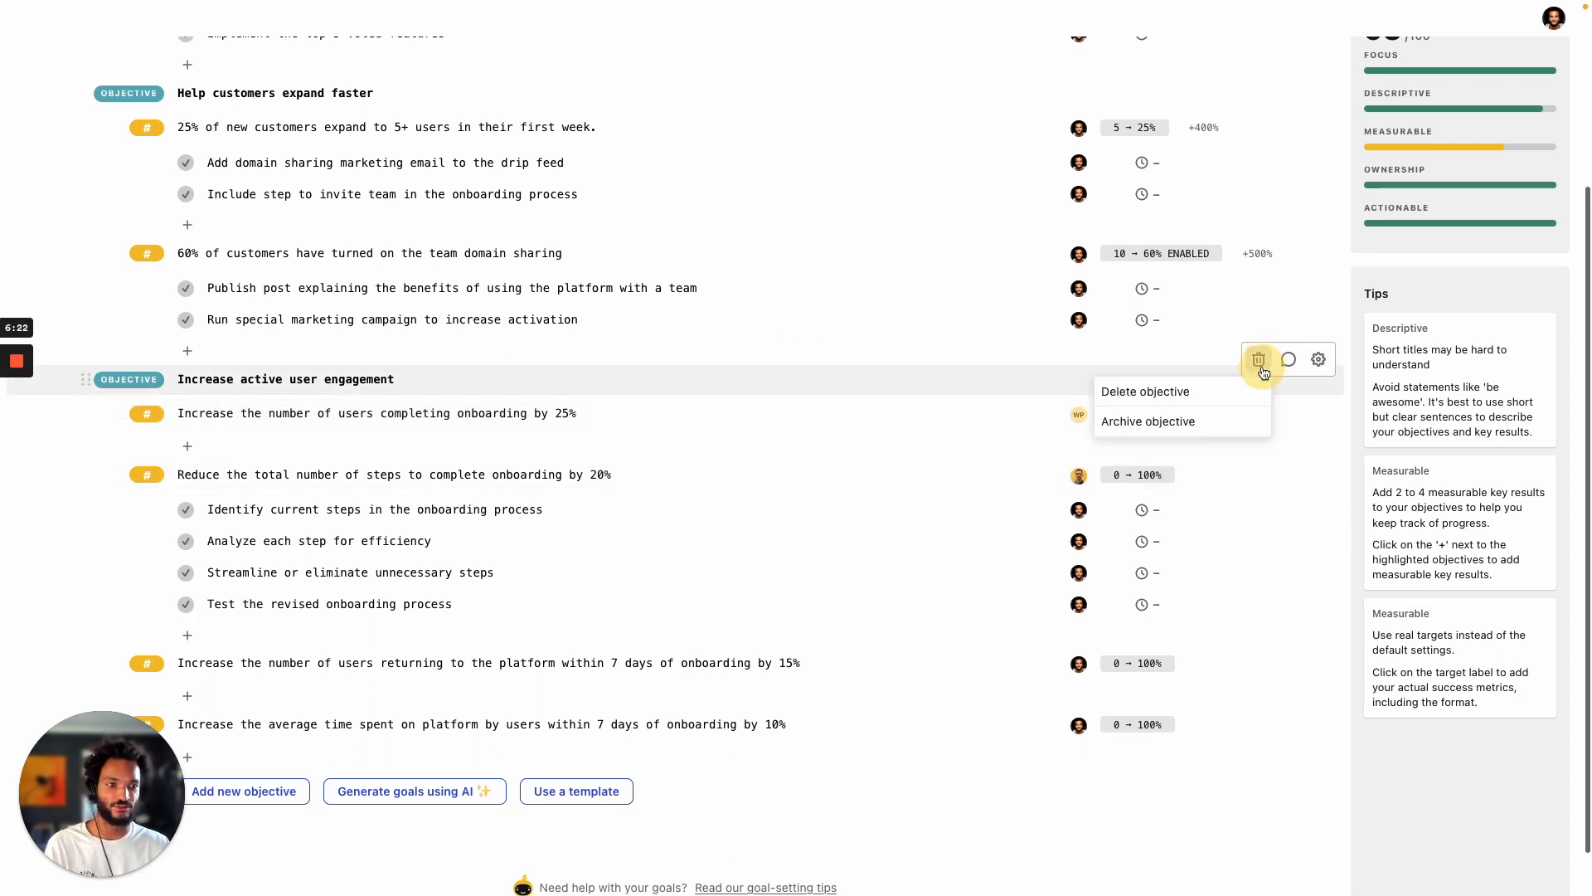
{"action": "left_click", "coordinate": [1204, 399]}
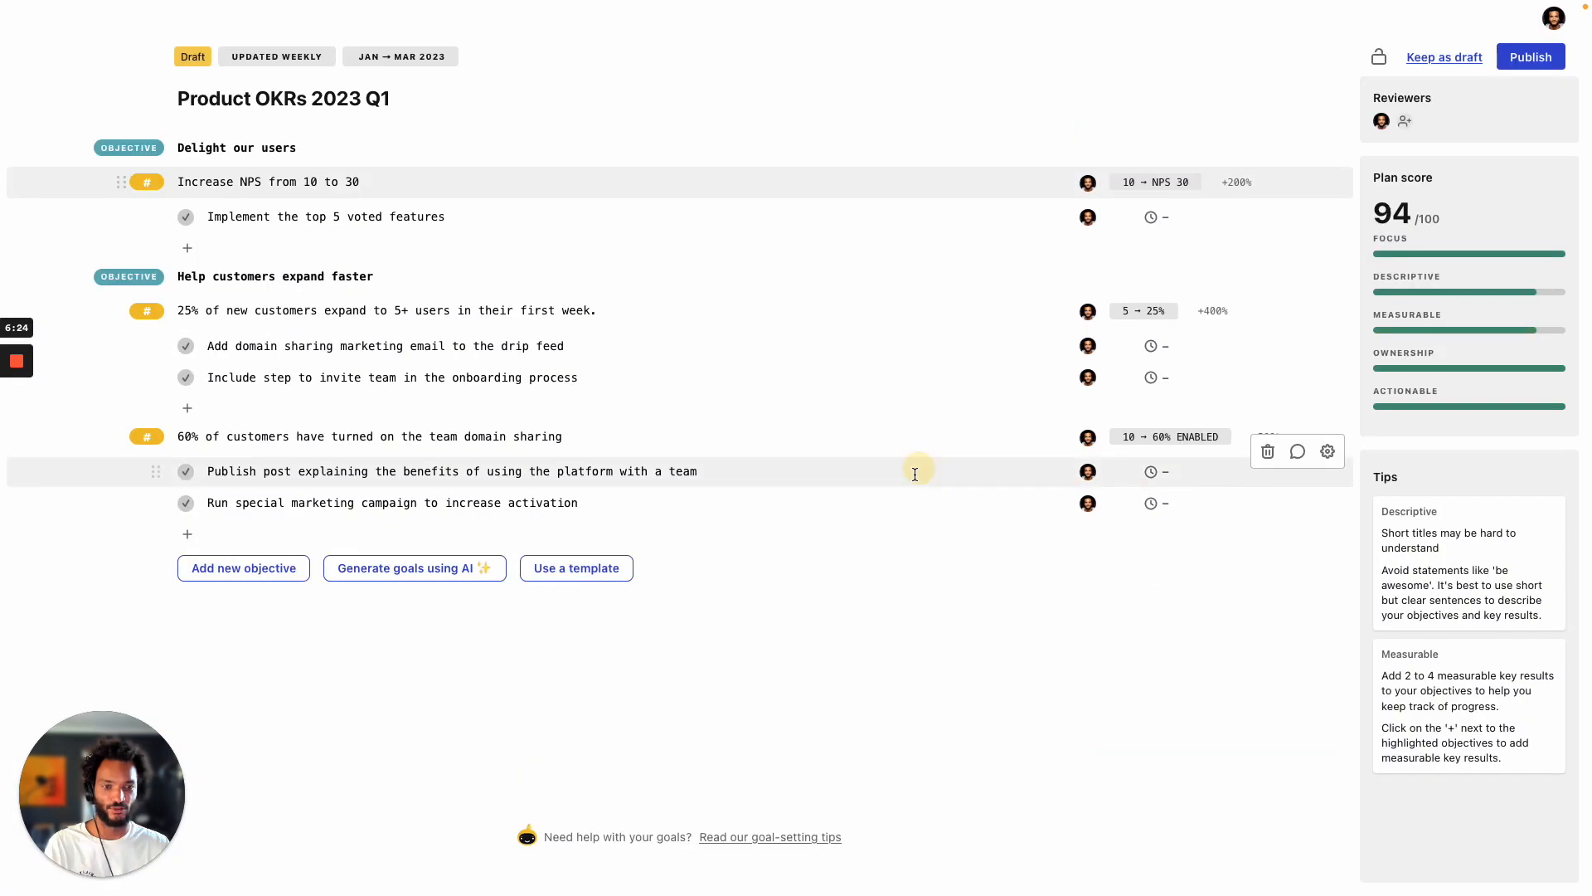
{"action": "left_click", "coordinate": [916, 474]}
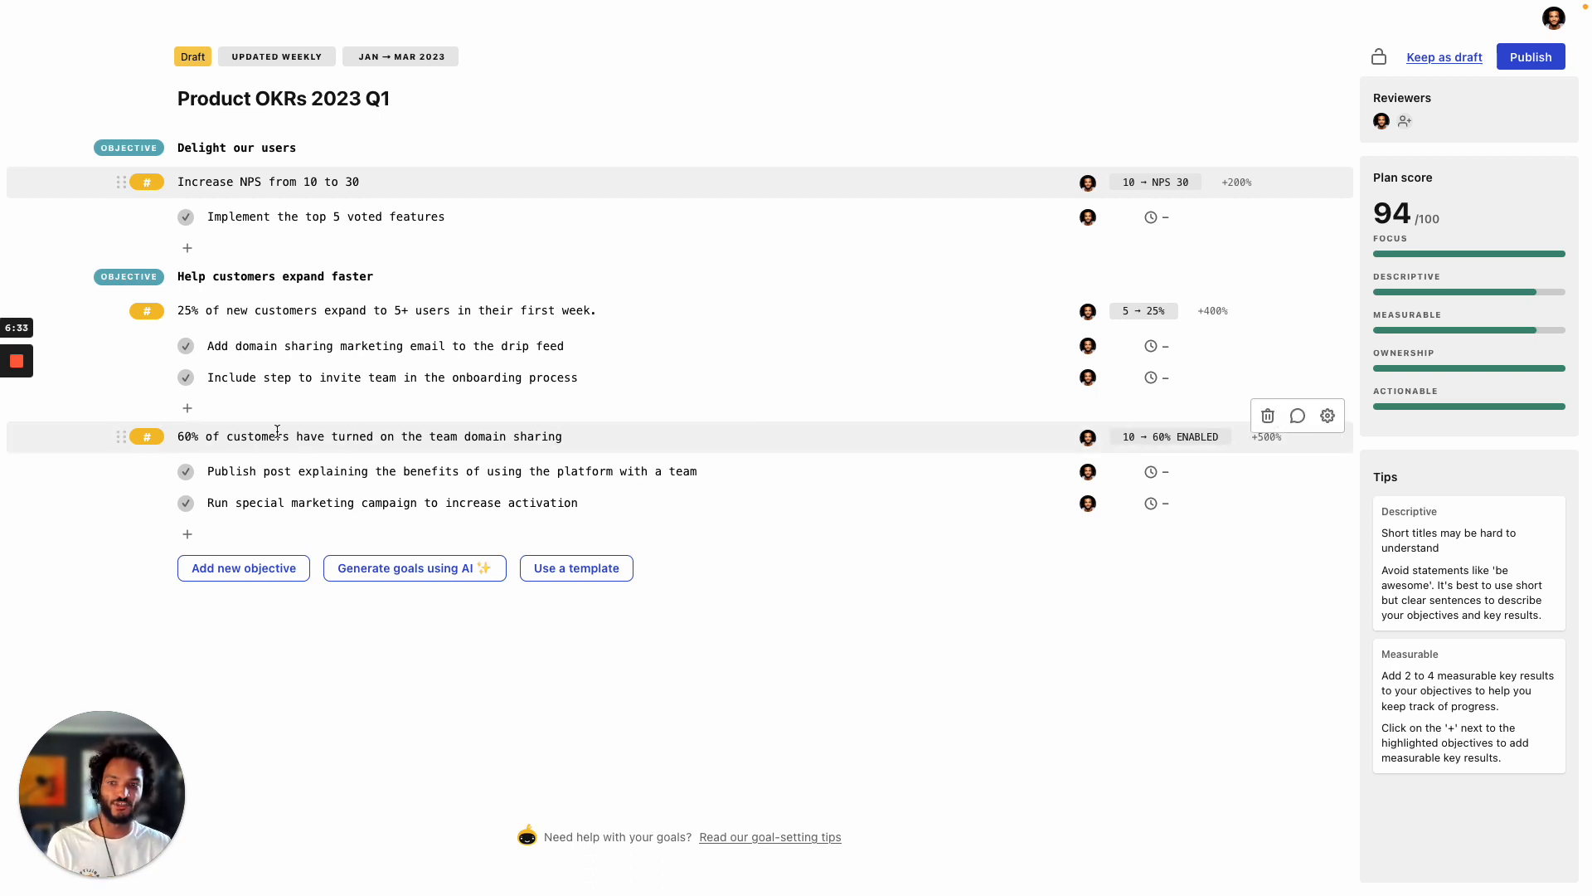
Archive the key result "60% of customers have turned on the team domain sharing".
{"action": "left_click", "coordinate": [1274, 424]}
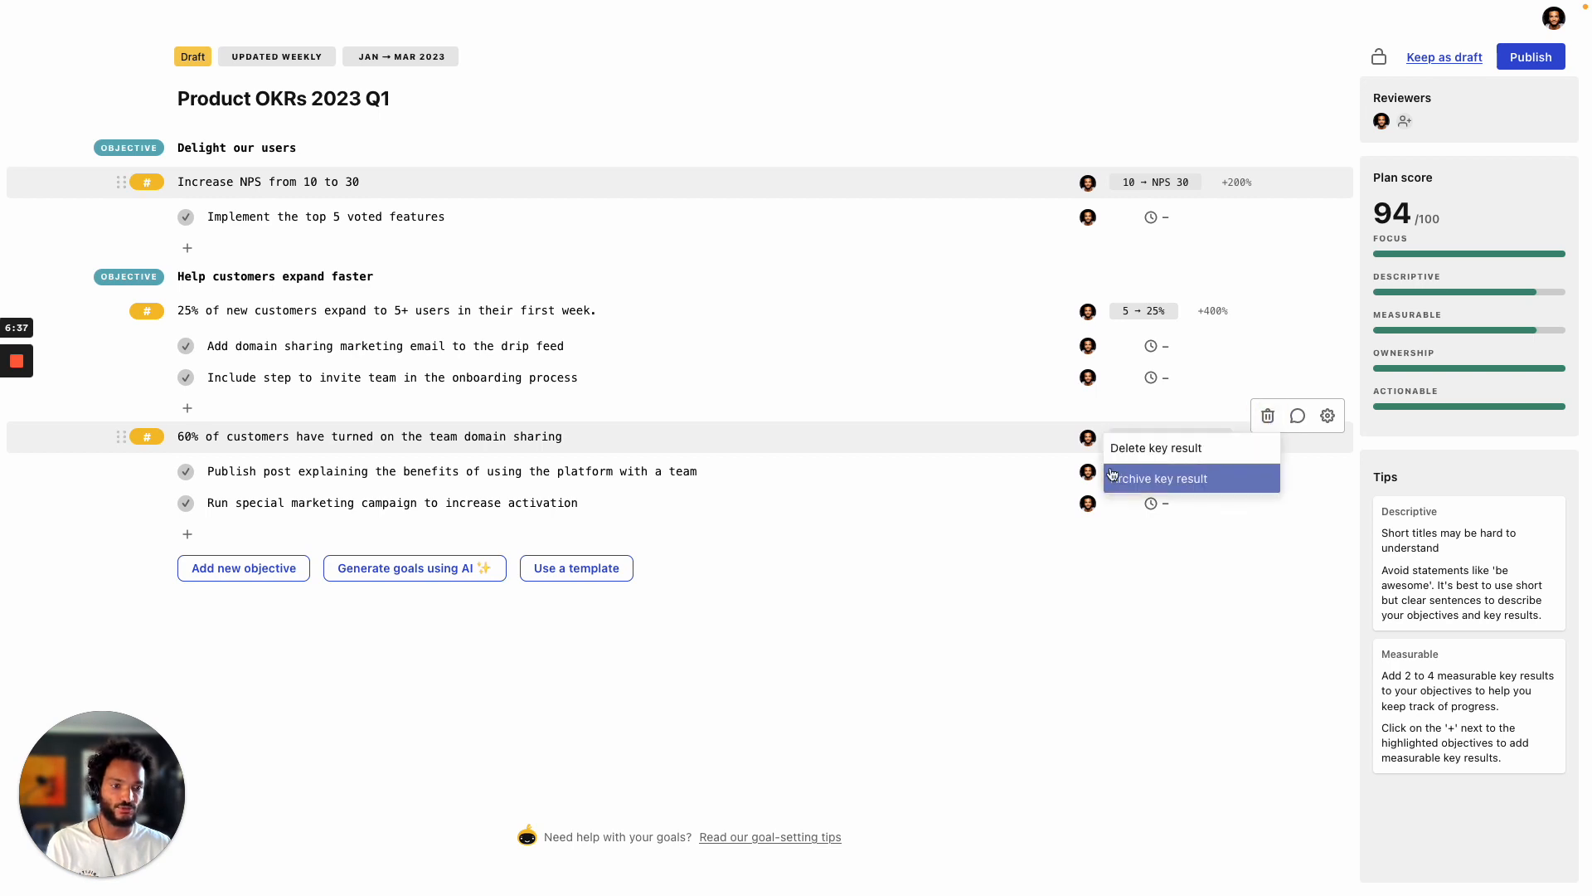
{"action": "left_click", "coordinate": [1163, 475]}
{"action": "left_click", "coordinate": [1269, 415]}
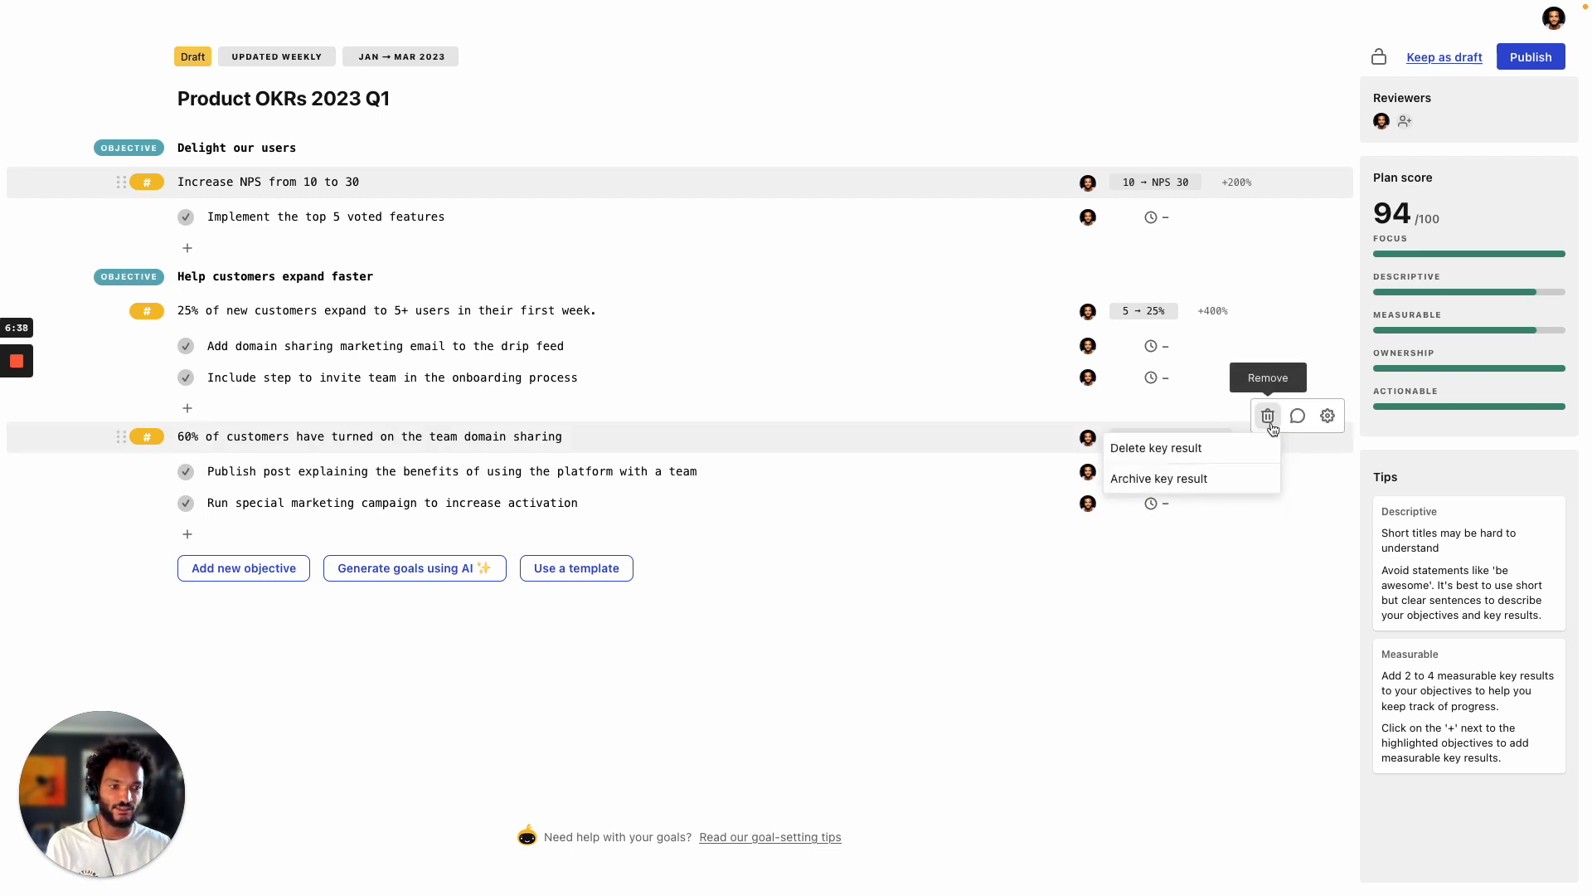
{"action": "left_click", "coordinate": [1255, 478]}
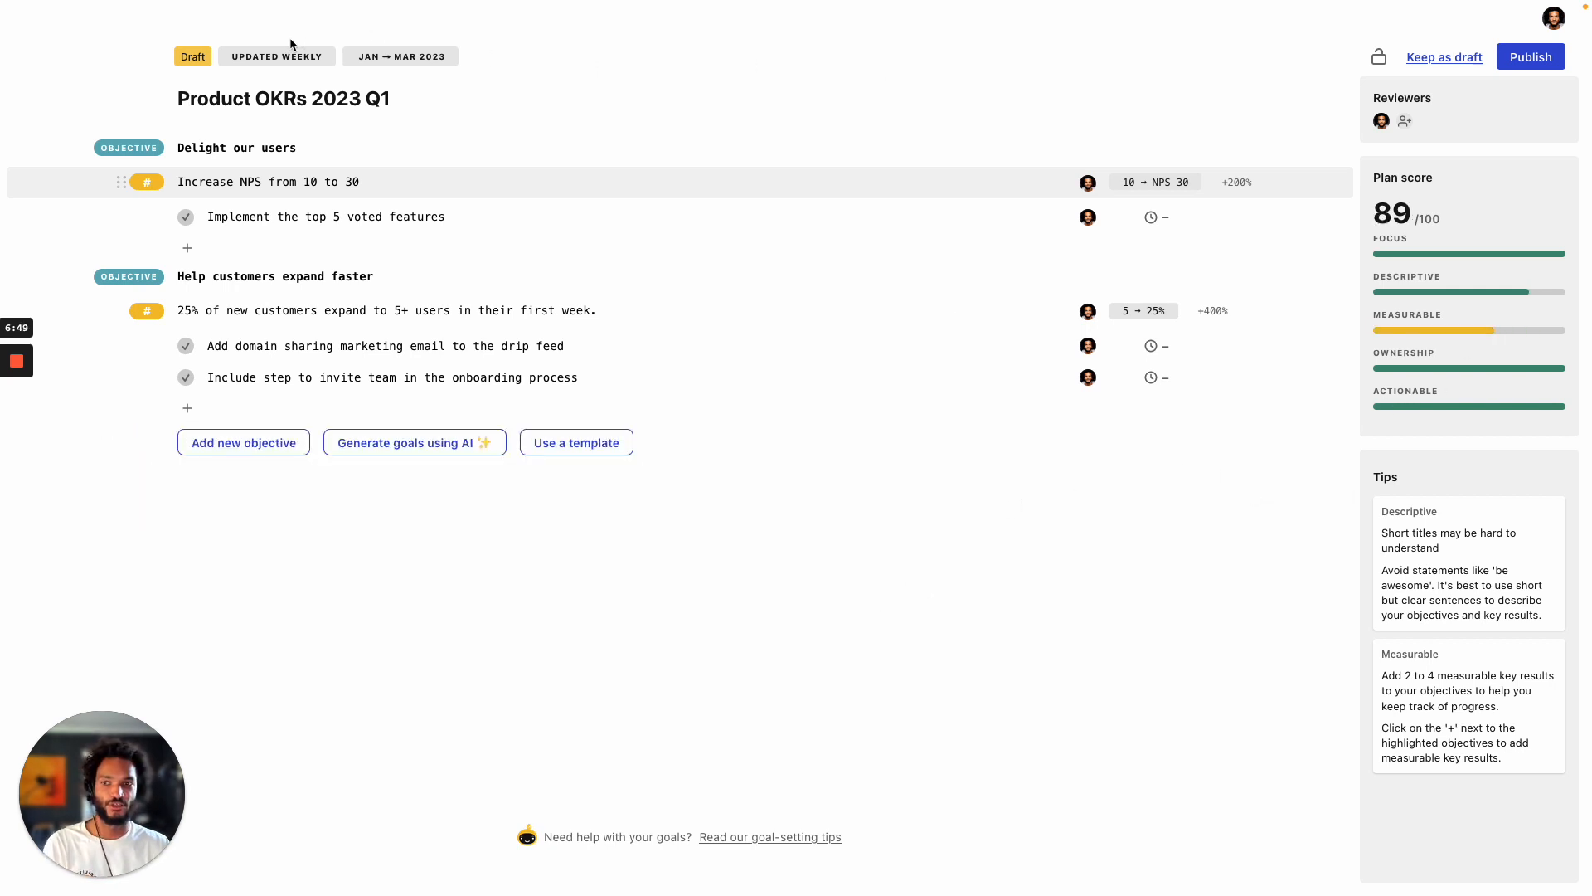
Publish the Product OKRs 2023 Q1 plan and dismiss the publication notice.
{"action": "left_click", "coordinate": [1531, 57]}
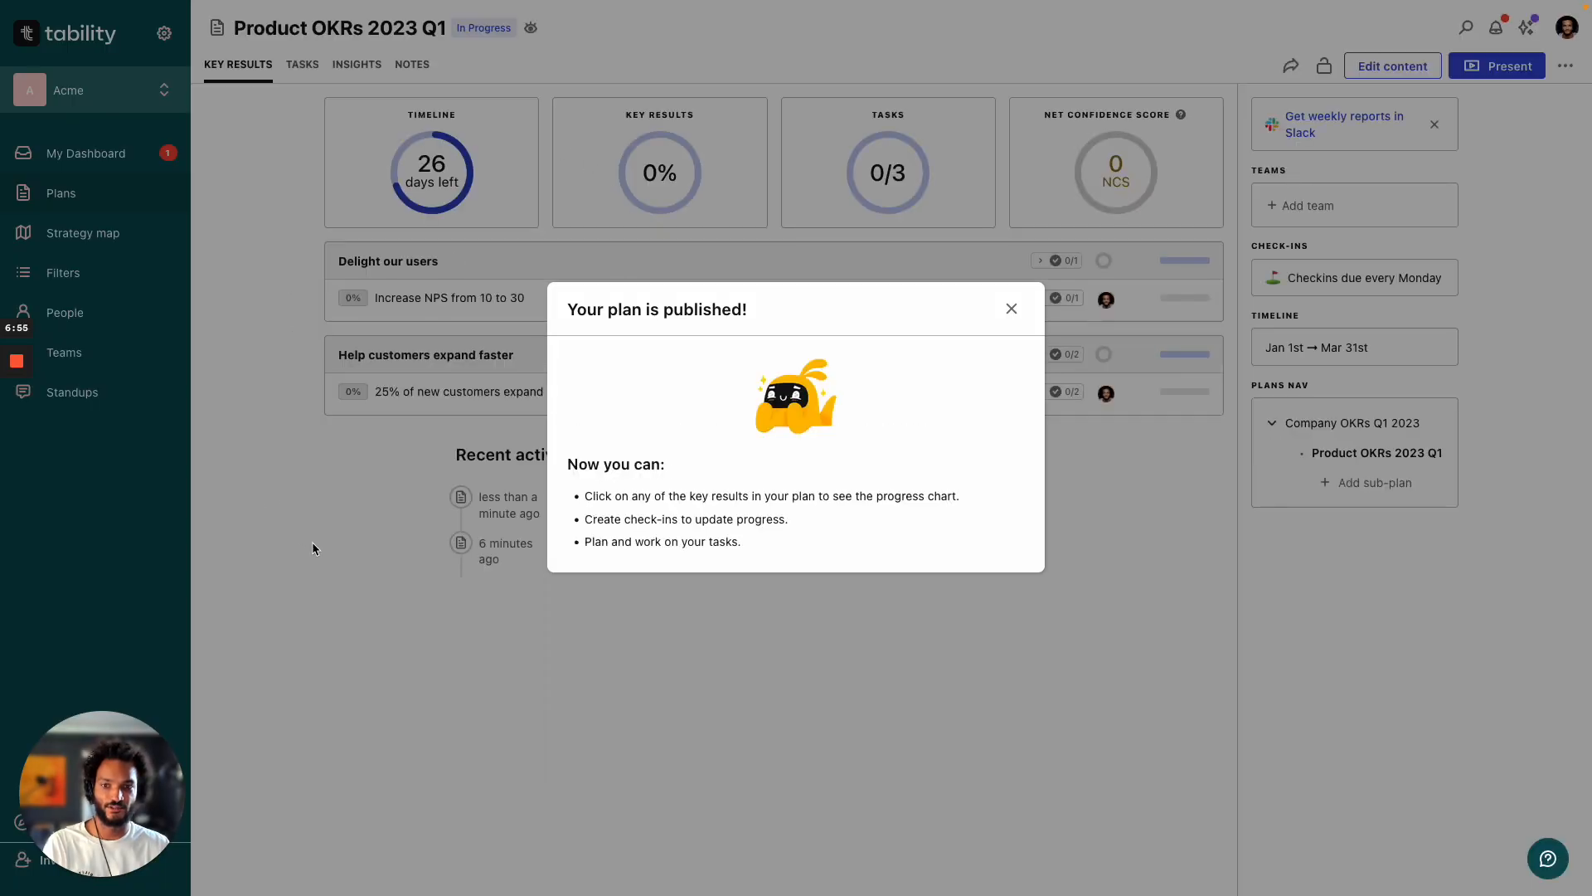
{"action": "left_click", "coordinate": [1012, 310]}
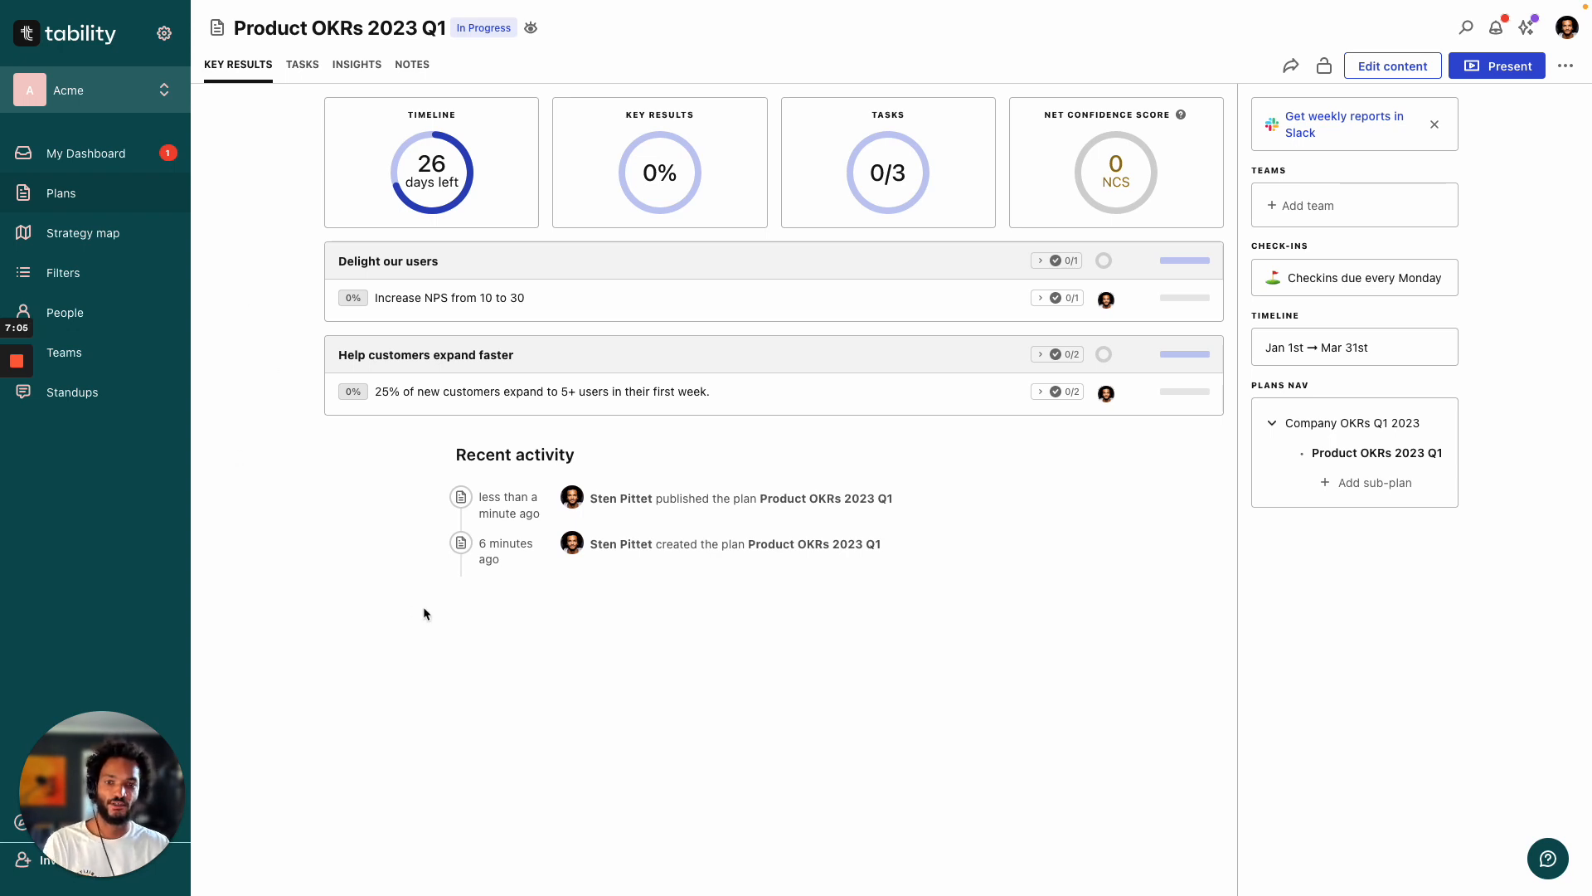
Start the first check-in for "Increase NPS from 10 to 30" with progress NPS 23 and confidence On track.
{"action": "left_click", "coordinate": [540, 300]}
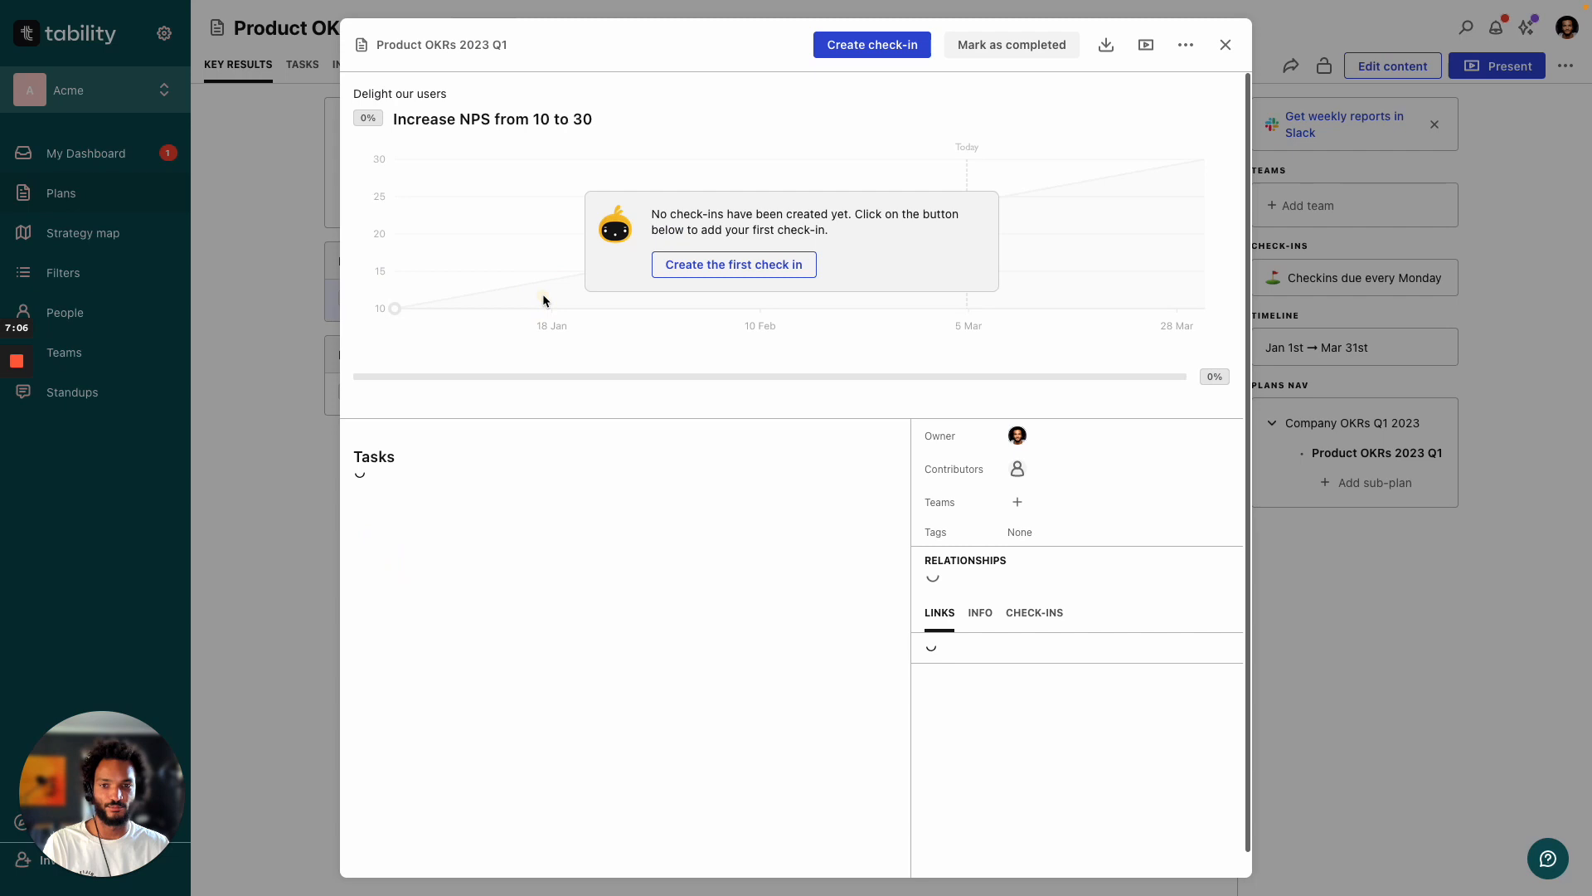
{"action": "left_click", "coordinate": [733, 265]}
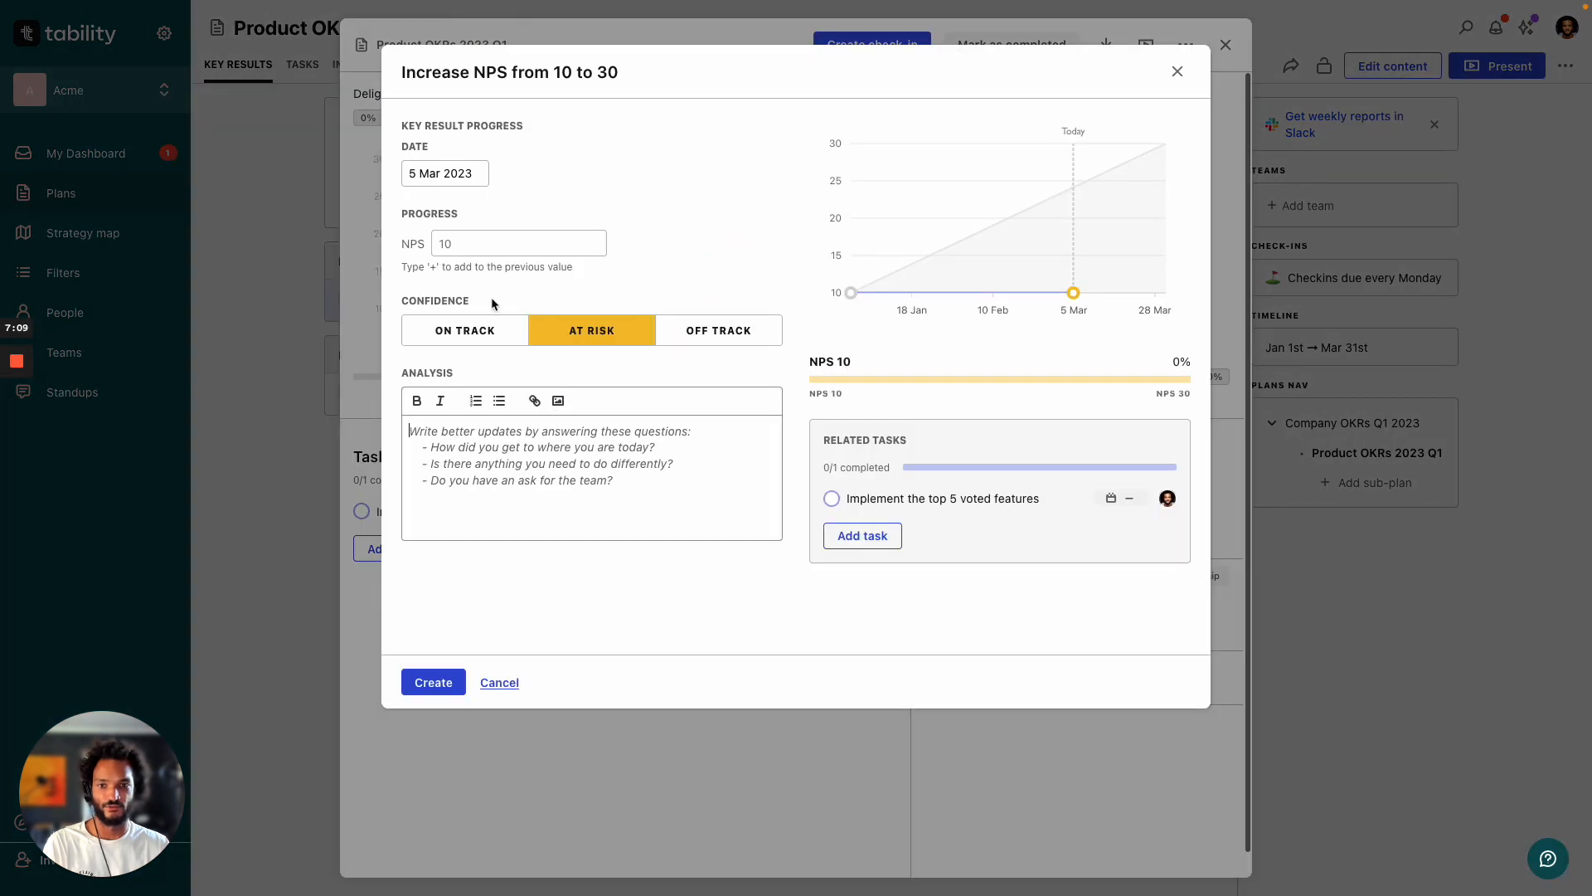
{"action": "left_click", "coordinate": [479, 242]}
{"action": "type", "text": "23"}
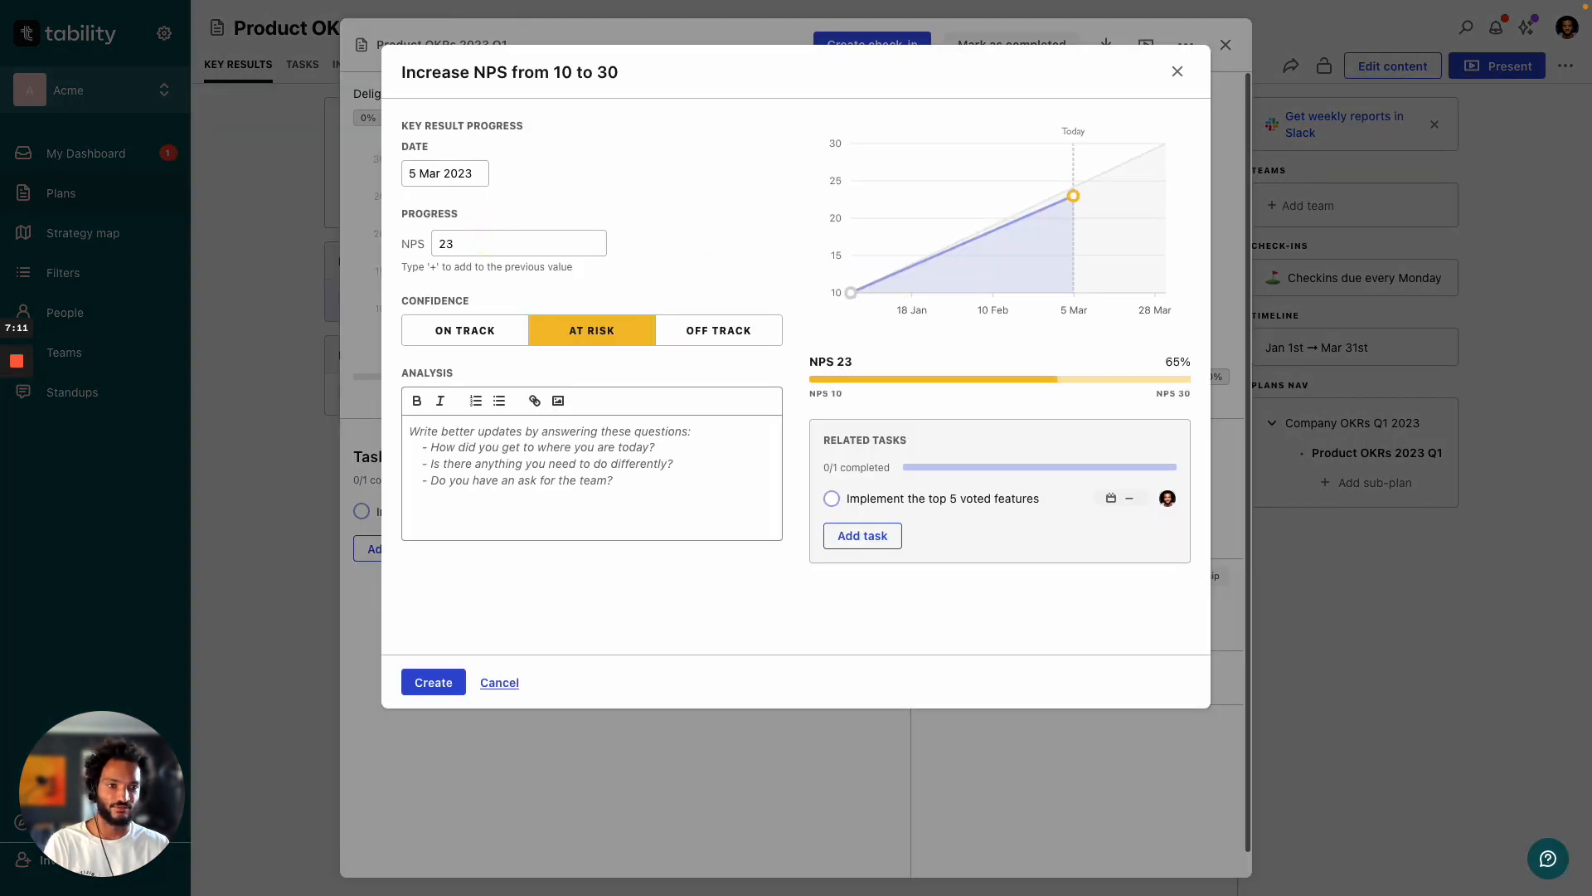
{"action": "left_click", "coordinate": [453, 464]}
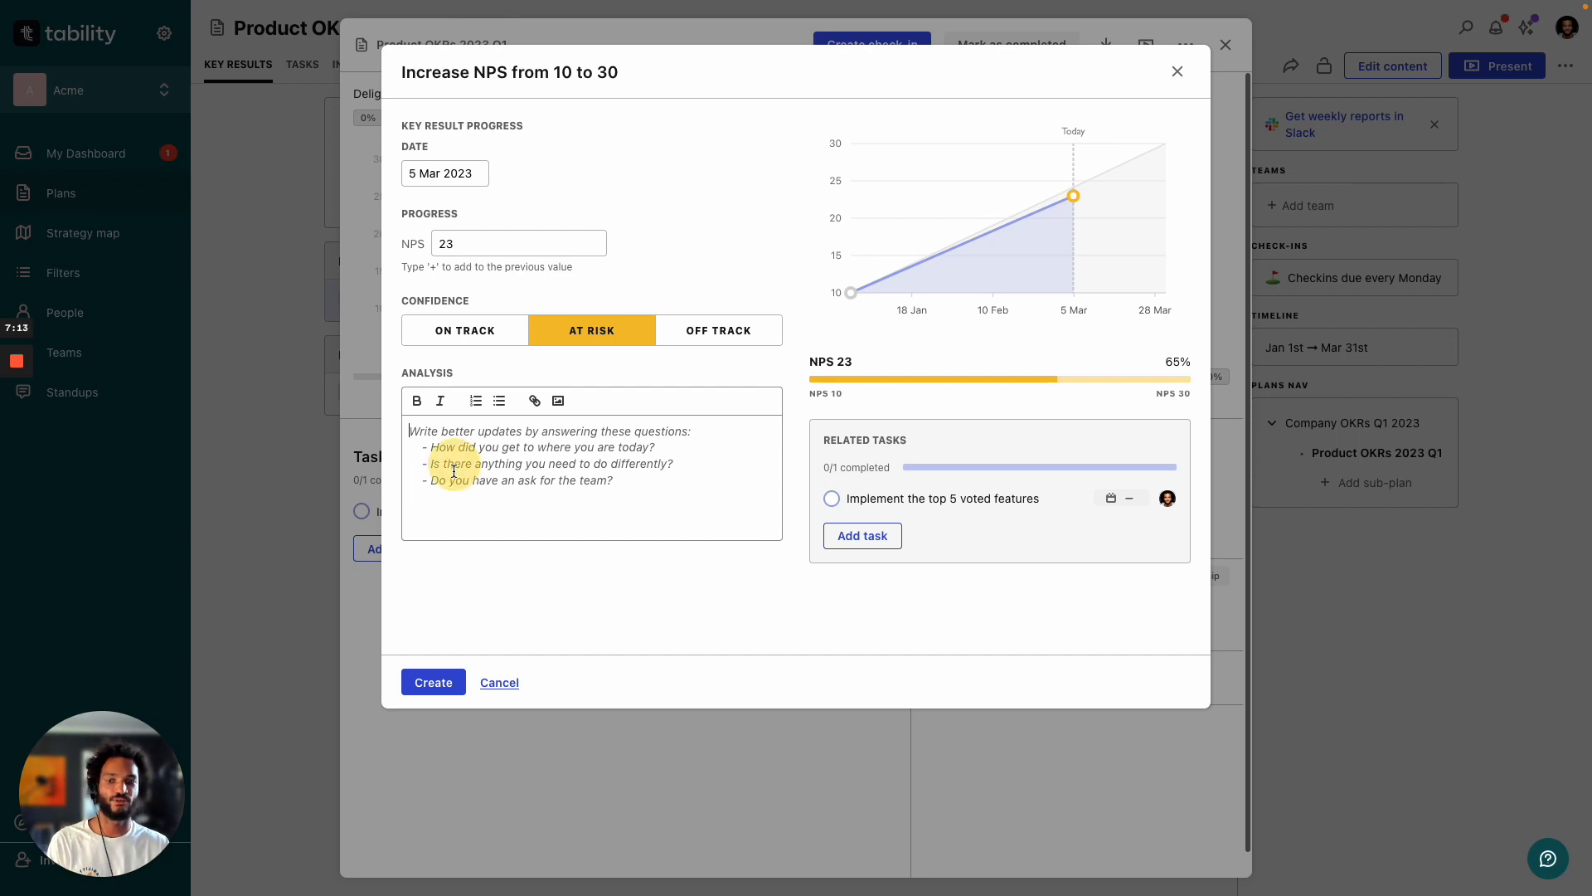
{"action": "left_click", "coordinate": [489, 330]}
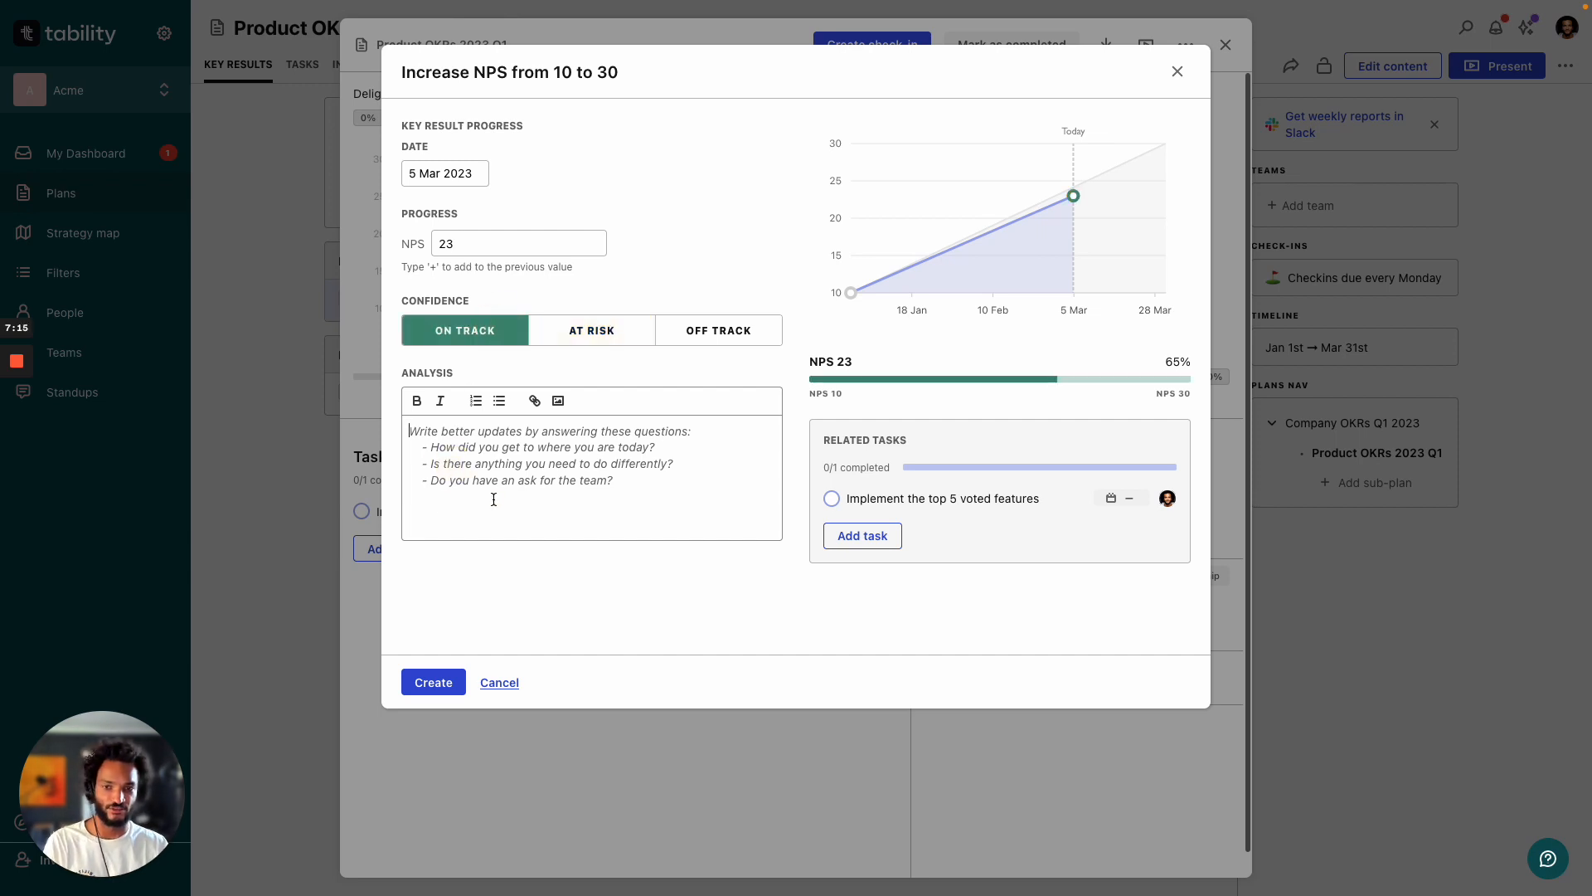
Write the check-in analysis "We're doing pretty well!" and create the check-in.
{"action": "left_click", "coordinate": [511, 490]}
{"action": "type", "text": "We'"}
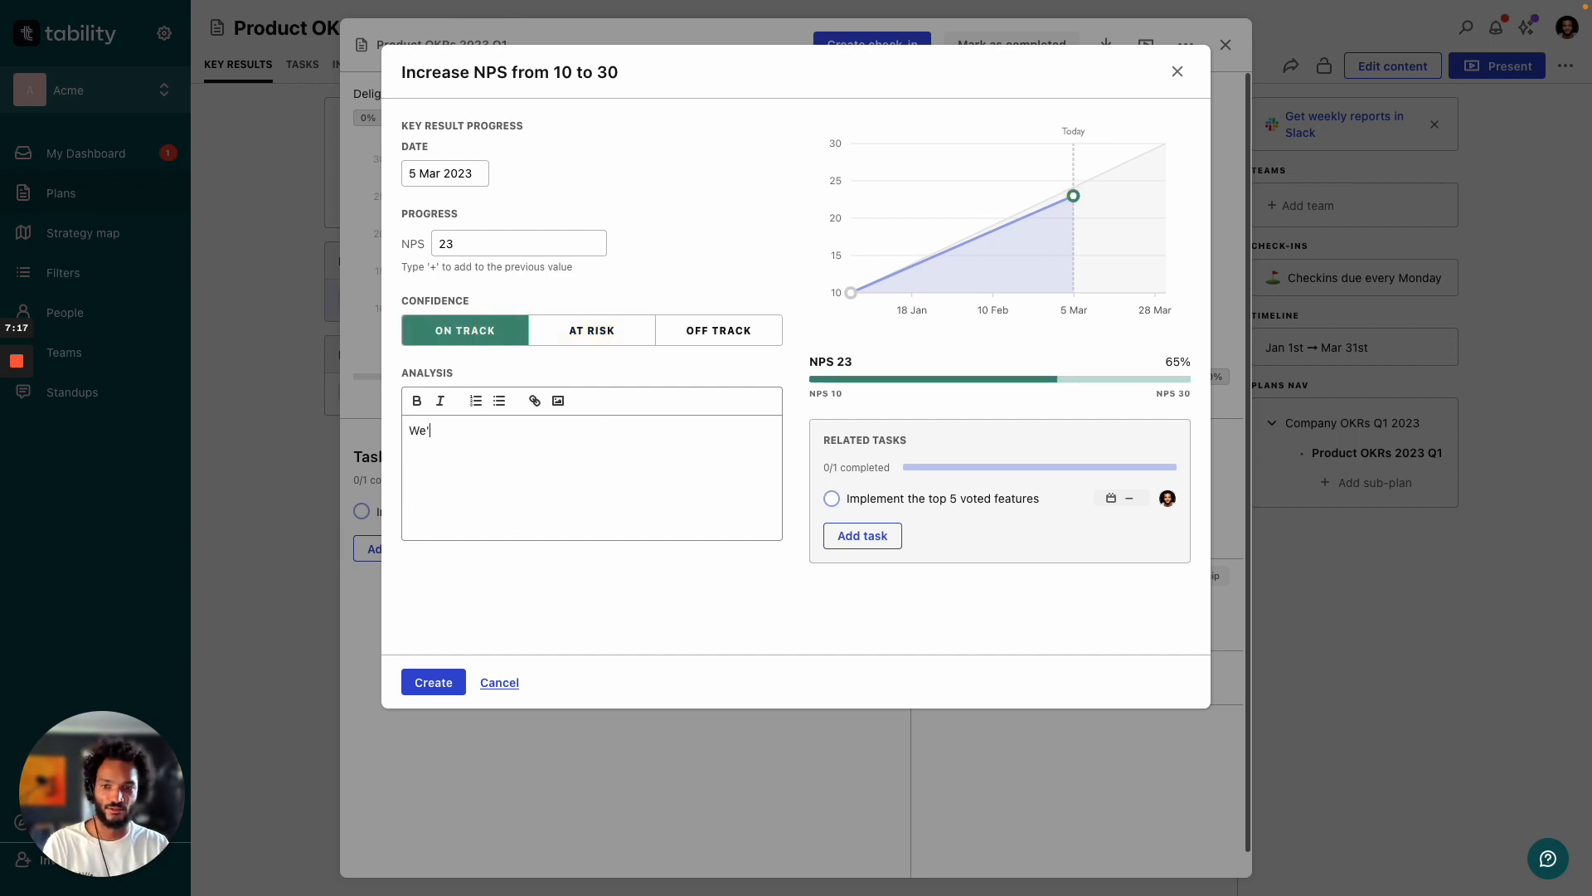
{"action": "type", "text": "re doing pre"}
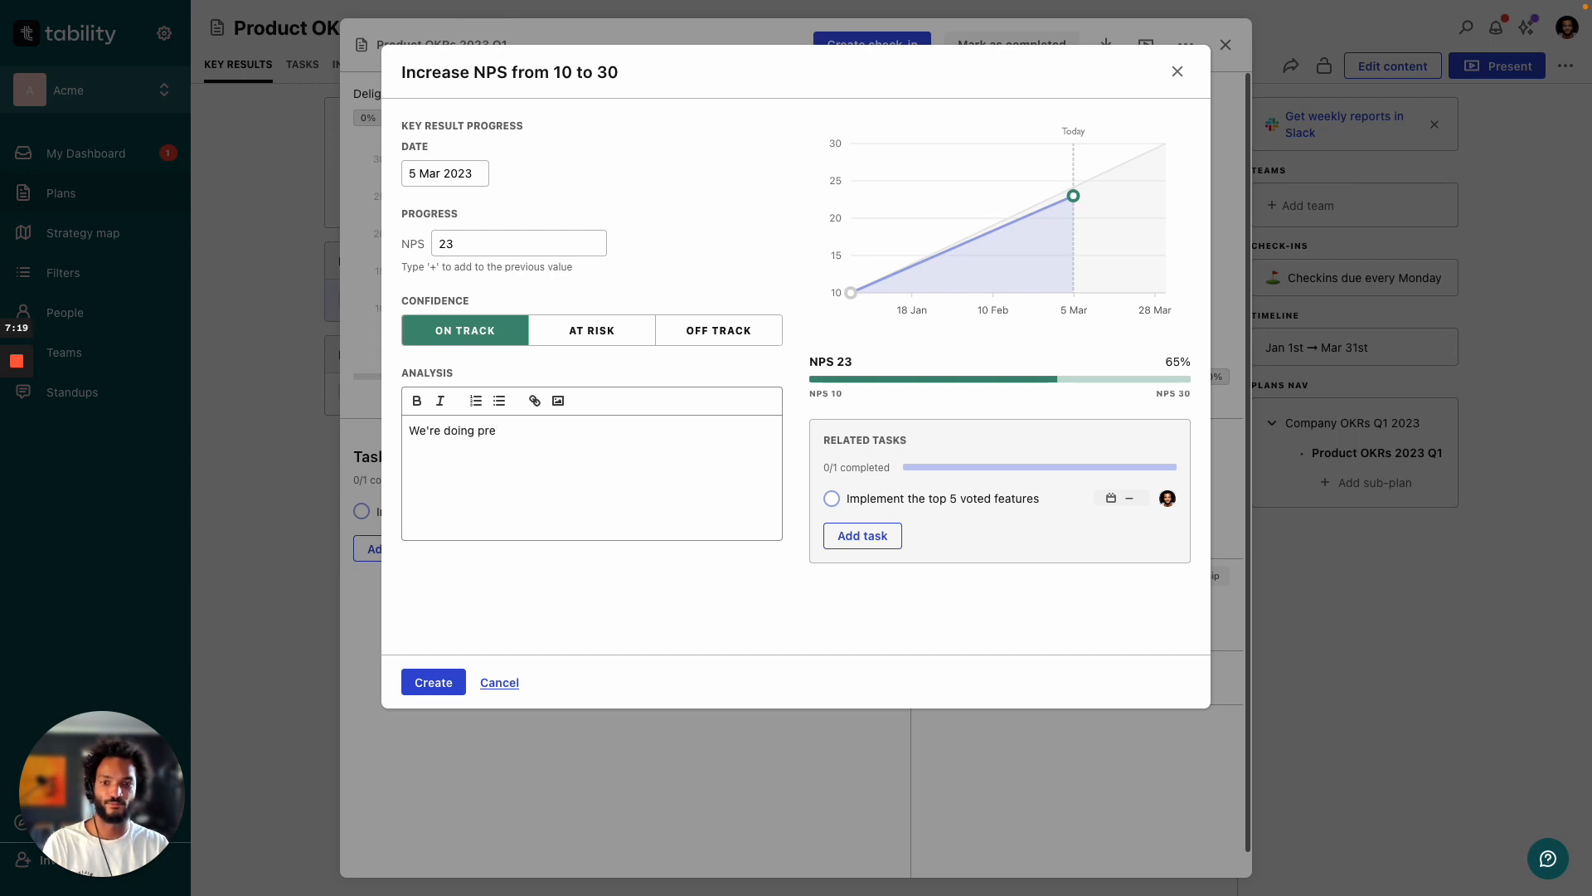
{"action": "type", "text": "tty"}
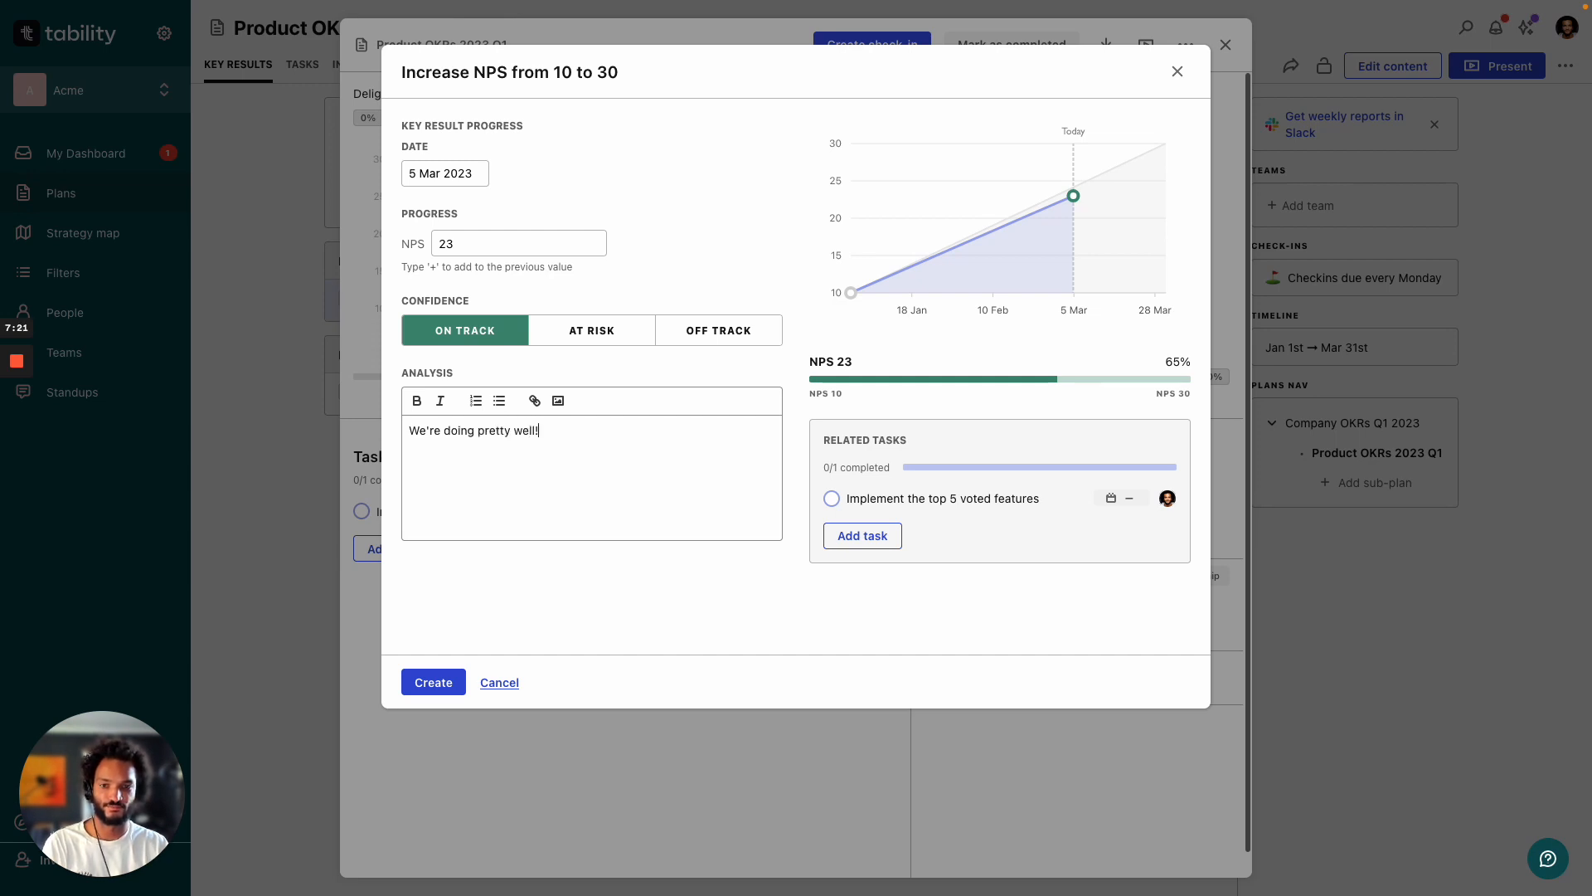
{"action": "type", "text": " well!"}
{"action": "left_click", "coordinate": [433, 682]}
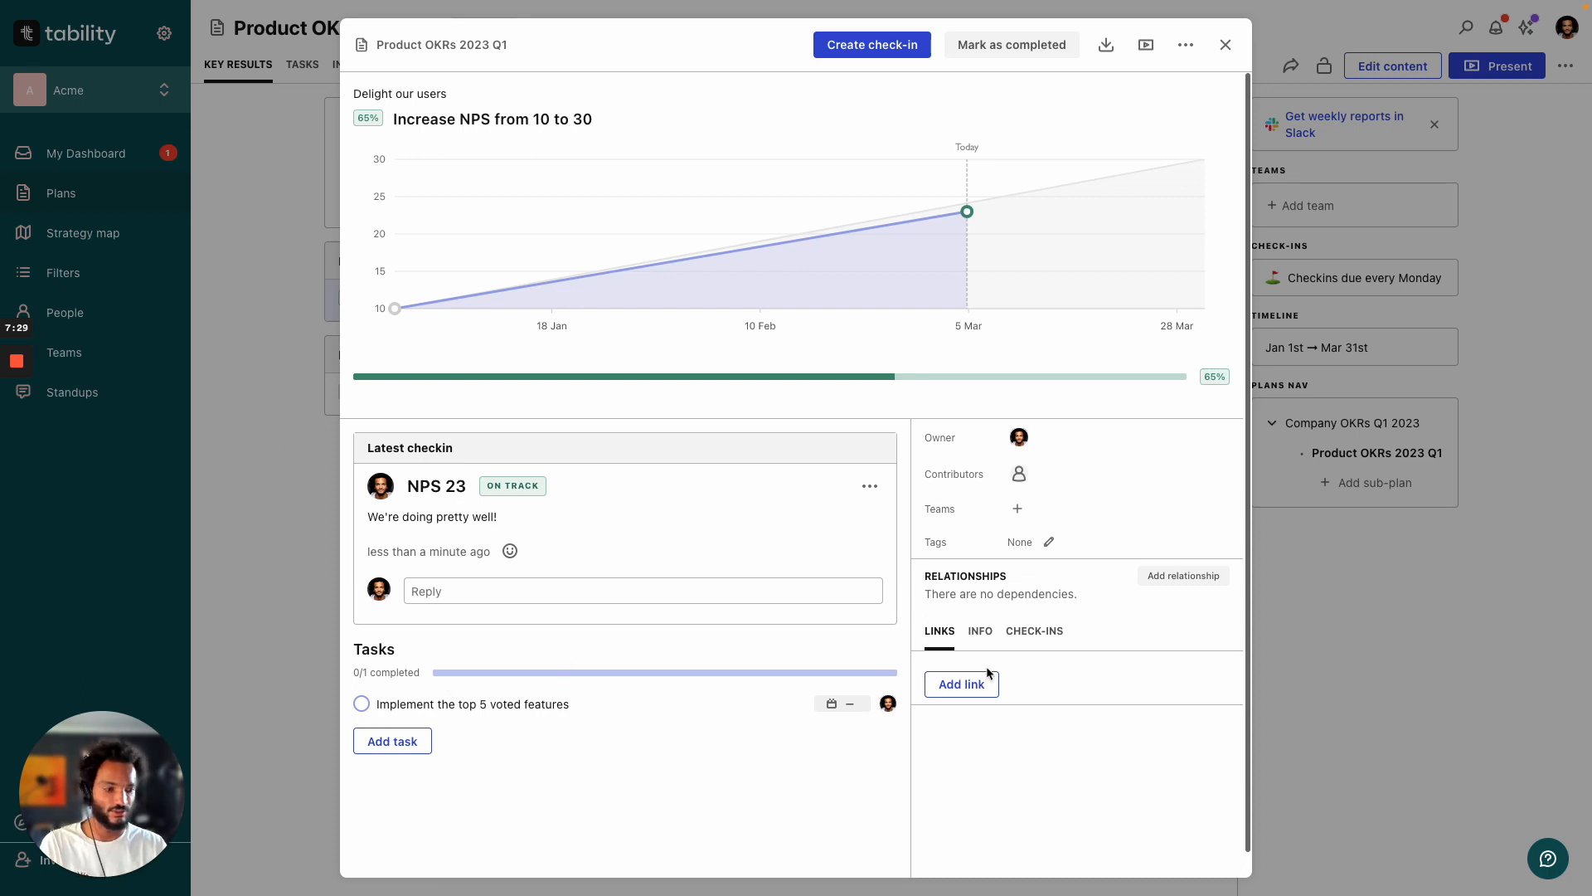
View the support chat from the help options, and close both the chat and the key result details.
{"action": "left_click", "coordinate": [1547, 858]}
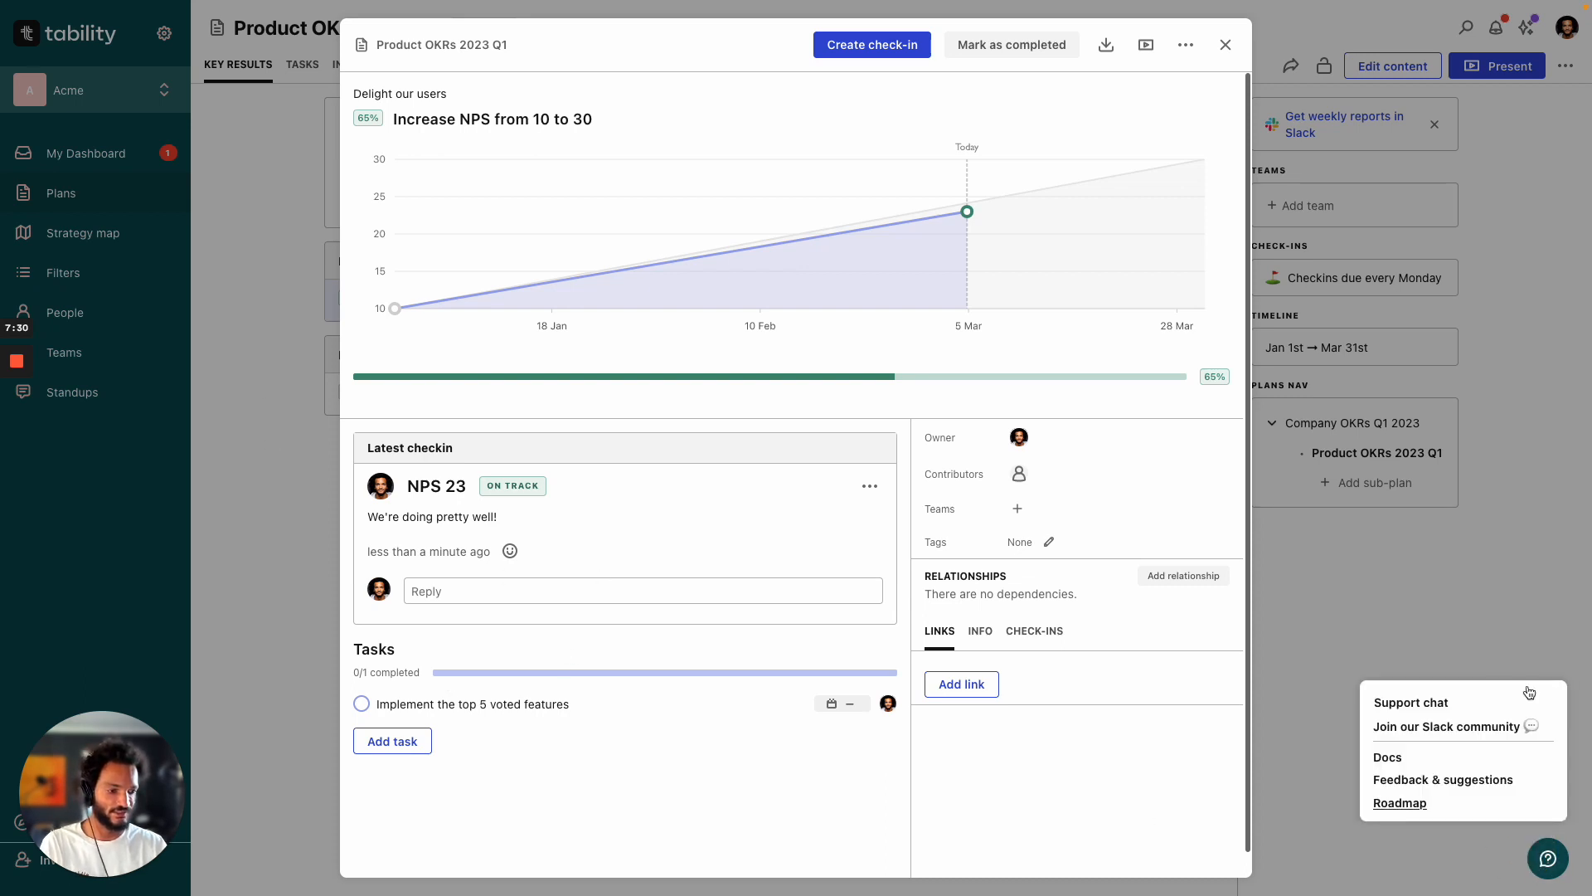
{"action": "left_click", "coordinate": [1410, 703]}
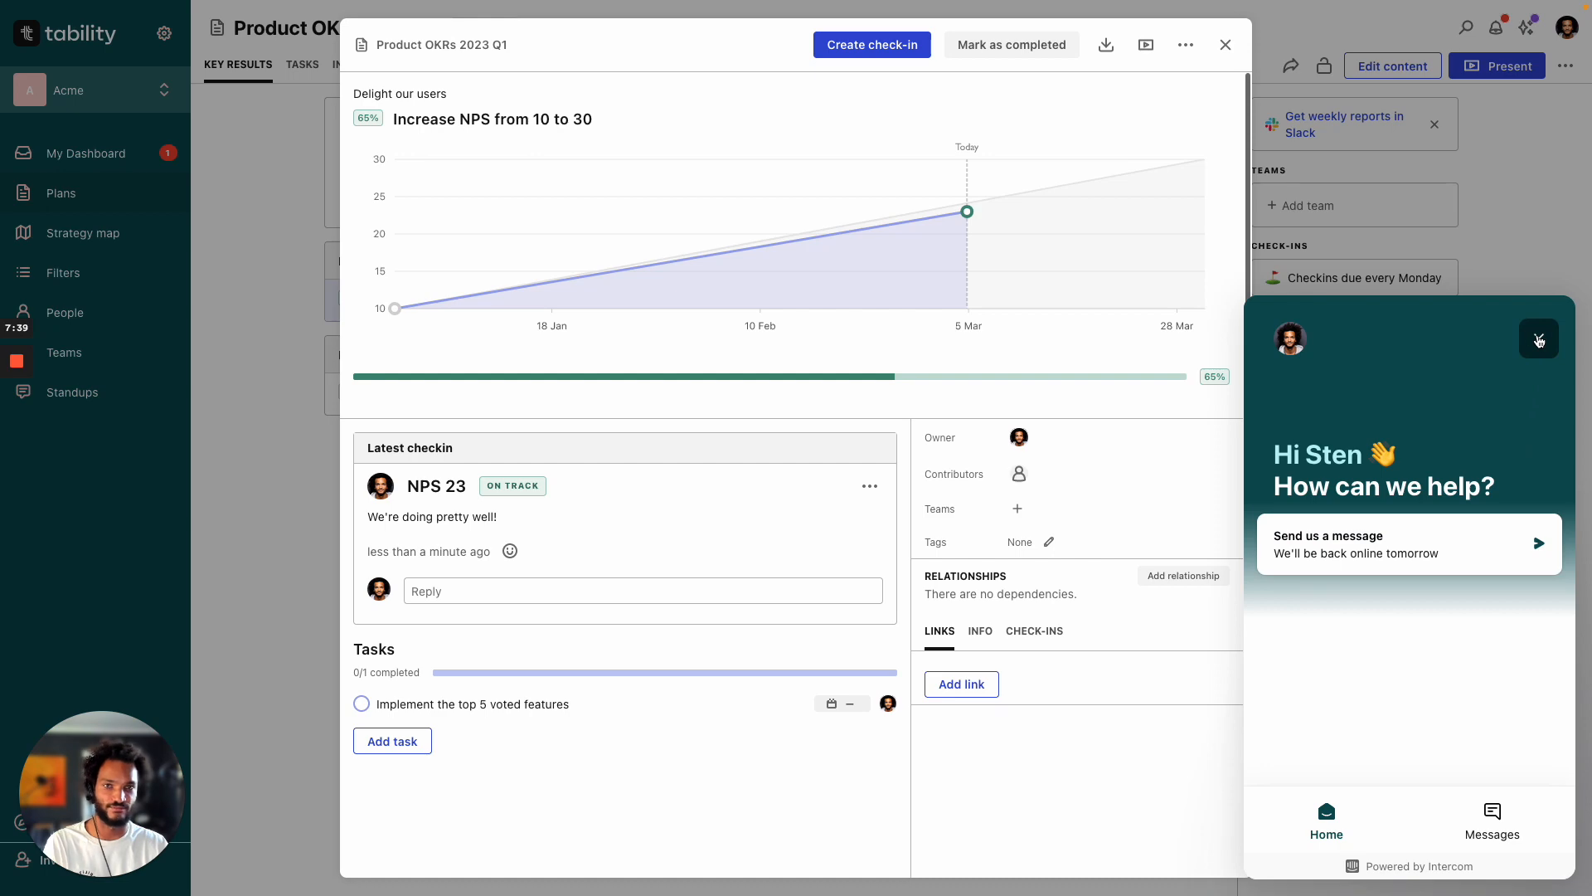
{"action": "left_click", "coordinate": [1539, 340]}
{"action": "left_click", "coordinate": [274, 431]}
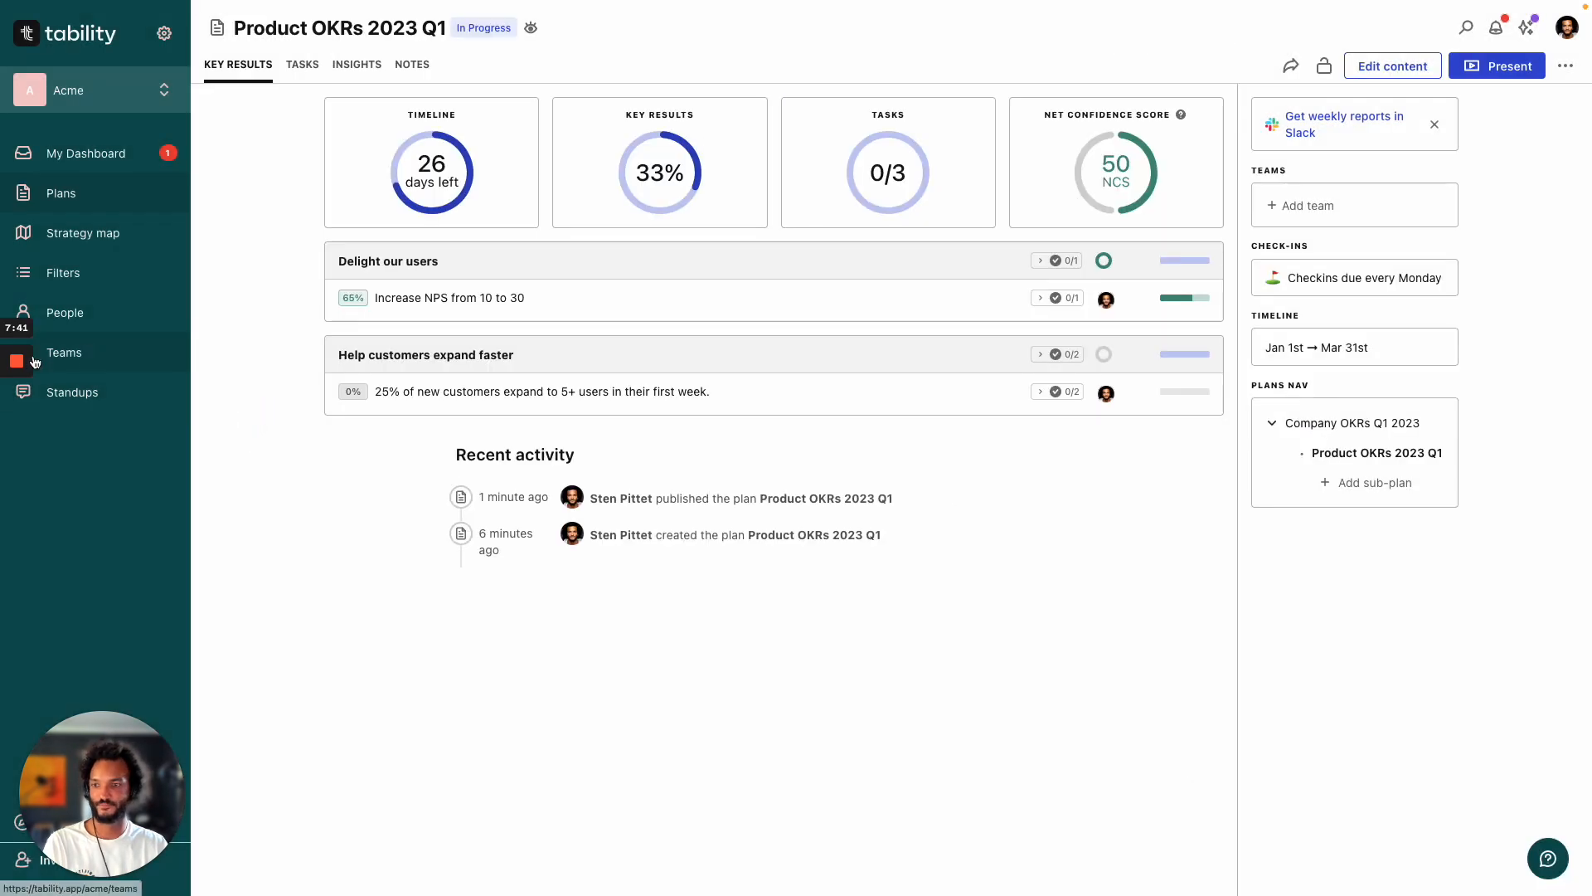